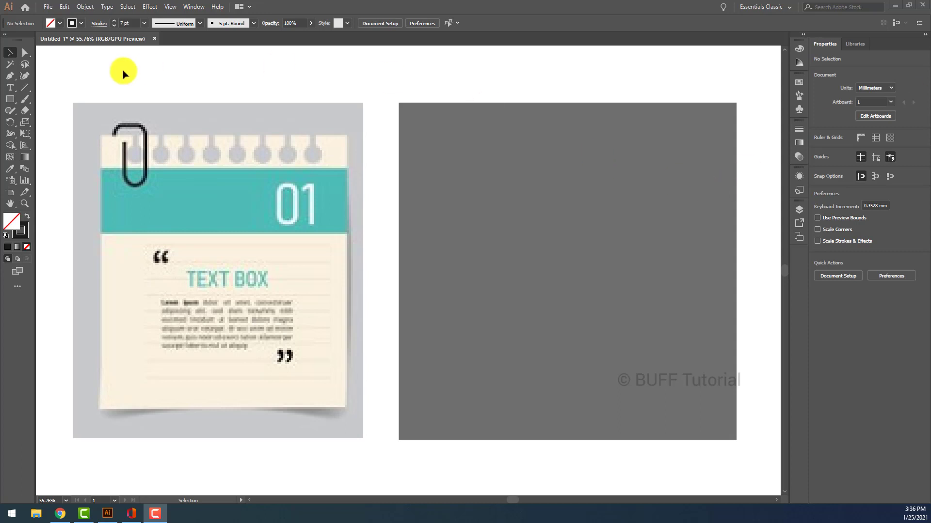
Draw a square about 212 mm wide on the dark grey background, filled black with no stroke, and position it near the middle
left_click(9, 98)
left_click_drag(437, 135, 667, 366)
key("v")
key("shift+x")
mouse_move(583, 233)
left_mouse_down()
mouse_move(567, 208)
mouse_move(598, 247)
left_mouse_up()
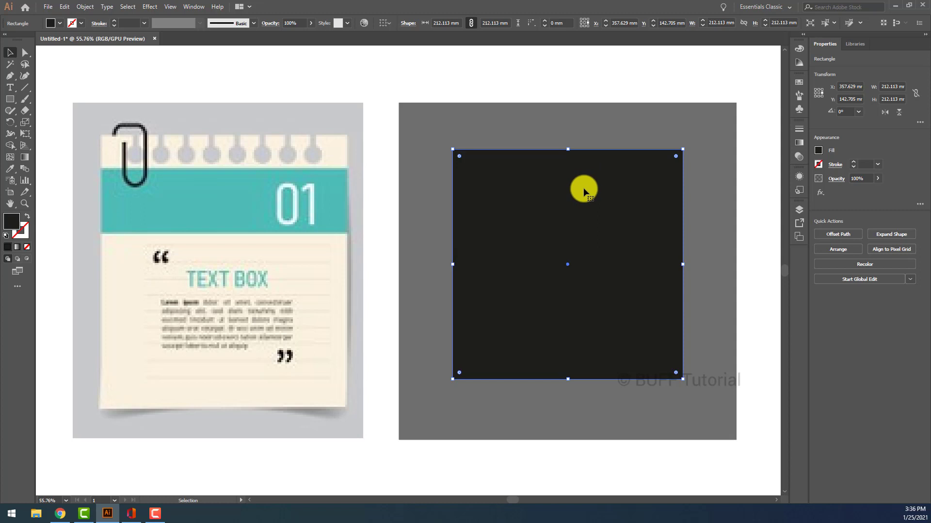
Set the square's fill to the pale blue colour E6F9FF
left_click(818, 151)
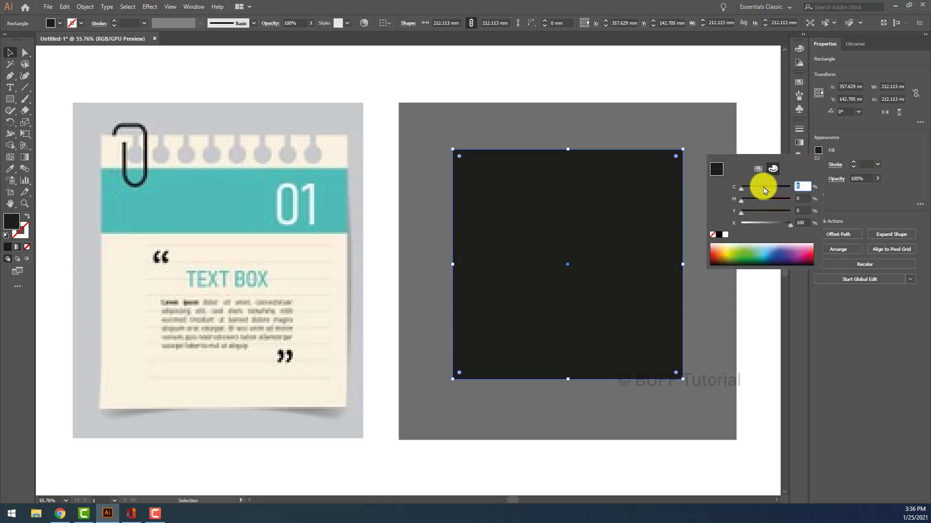
left_click(759, 170)
left_click(775, 171)
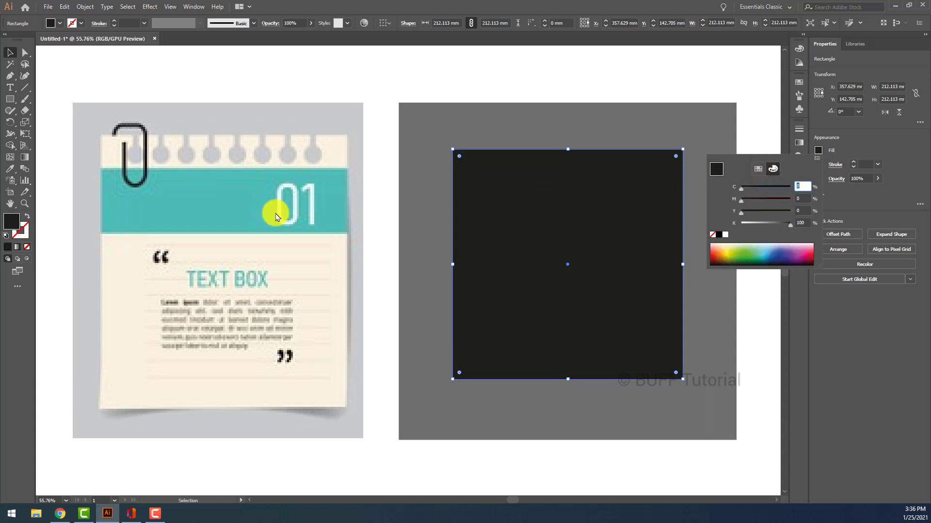
double_click(11, 221)
left_click_drag(436, 209, 354, 192)
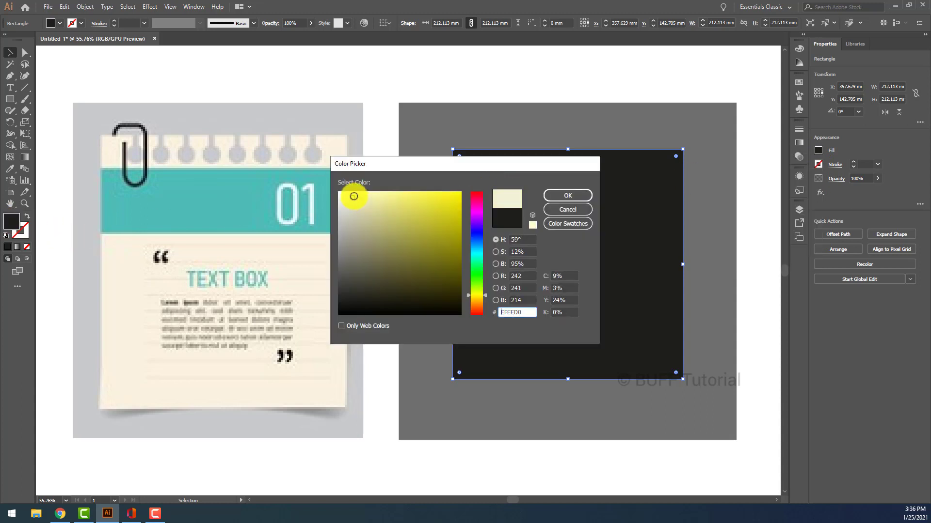
left_click_drag(481, 296, 481, 251)
mouse_move(352, 190)
left_mouse_down()
mouse_move(345, 182)
mouse_move(407, 216)
mouse_move(343, 187)
mouse_move(352, 187)
left_mouse_up()
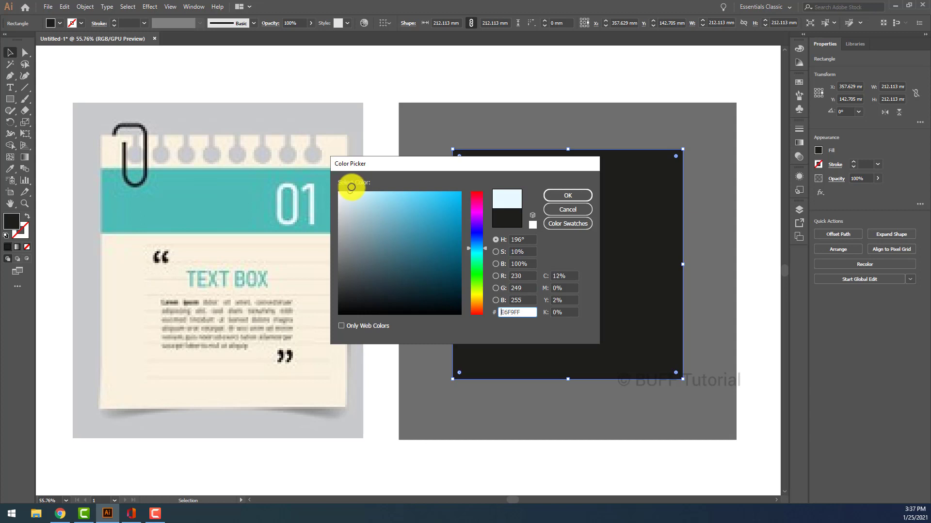
left_click(560, 198)
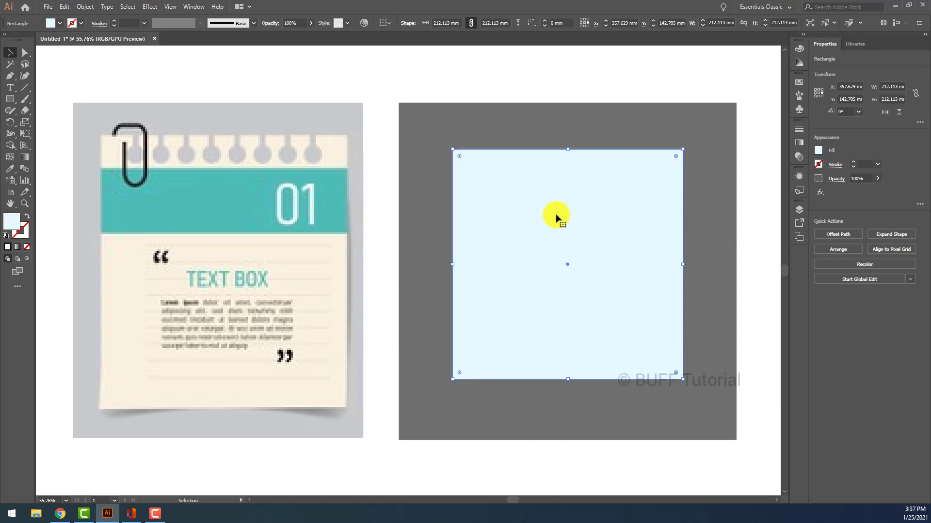
left_click(582, 89)
Draw a circle about 14 mm in diameter inside the square, near its upper-left corner
left_click_drag(582, 89, 551, 87)
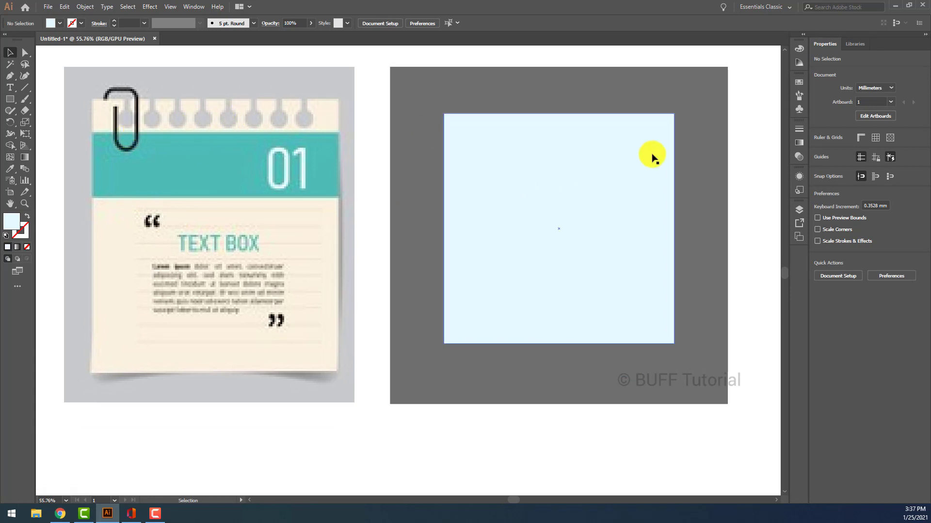
left_click_drag(10, 100, 37, 119)
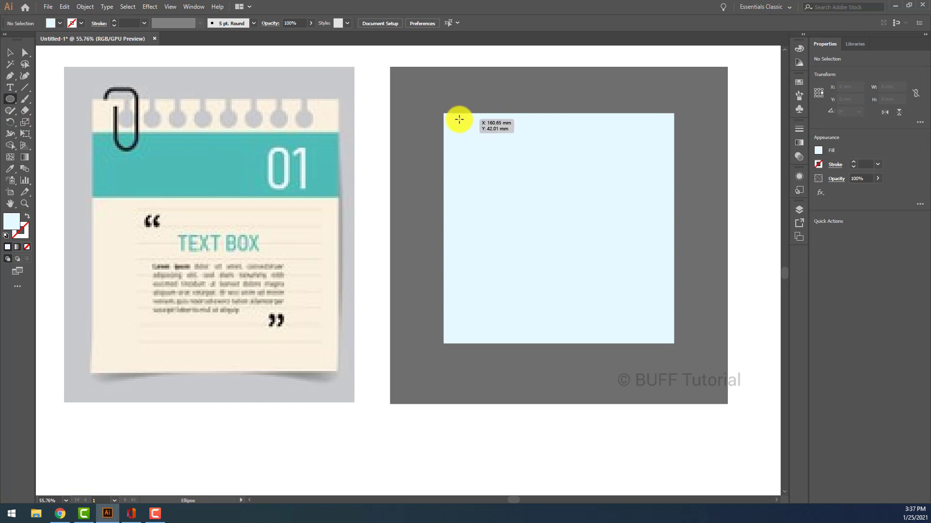
left_click_drag(457, 119, 475, 133)
key("v")
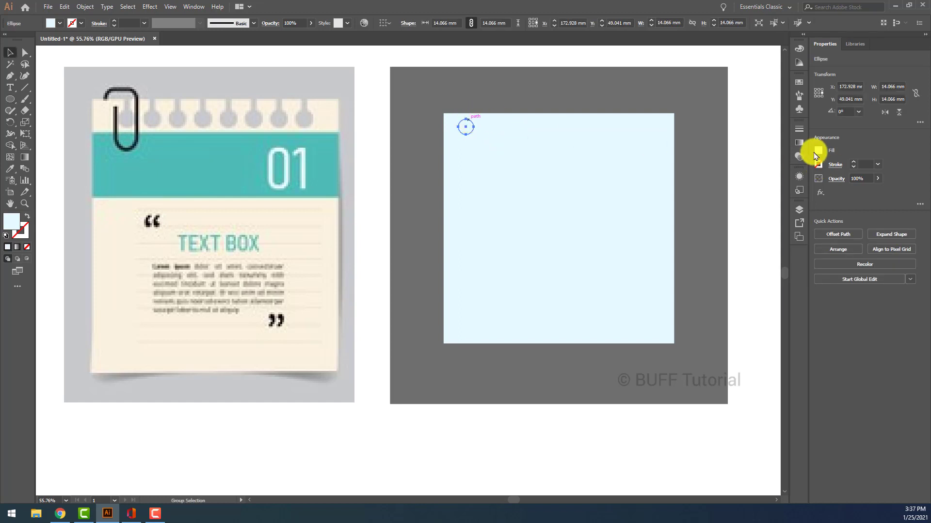
Fill the small circle with black
key("ctrl+1")
left_click(818, 151)
left_click(719, 235)
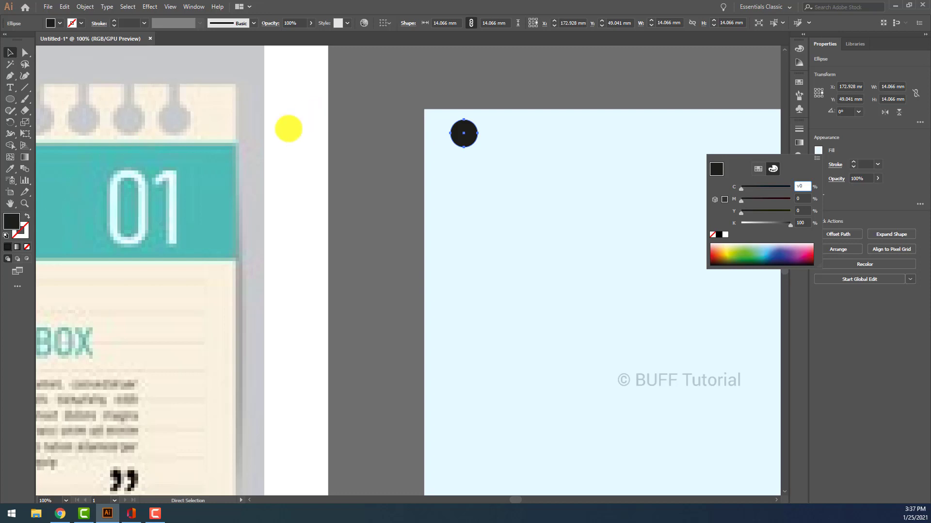
key("Escape")
Draw a narrow black rectangle about 2.1 by 10.8 mm from the circle's top up past the square's upper edge
scroll(476, 124, "up", 4)
left_click_drag(409, 131, 425, 159)
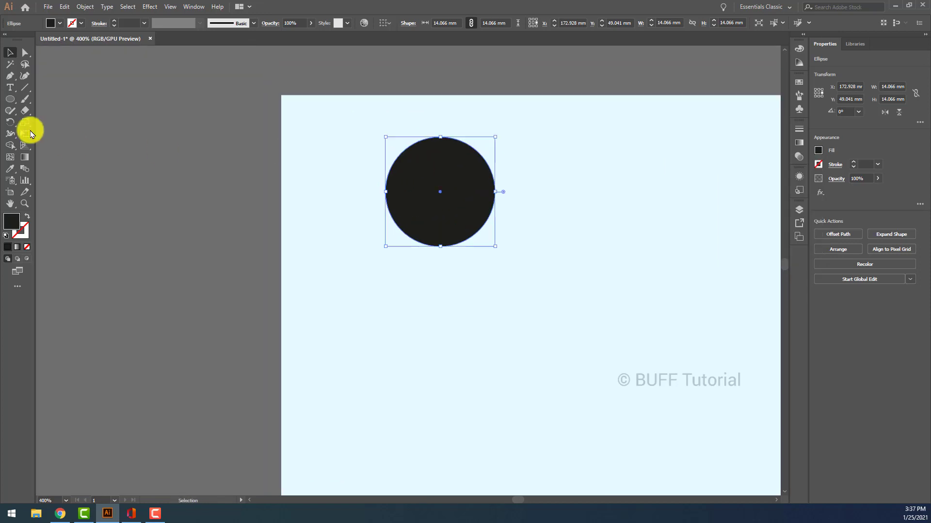
left_click_drag(11, 99, 54, 99)
left_click_drag(431, 155, 448, 64)
key("ctrl+1")
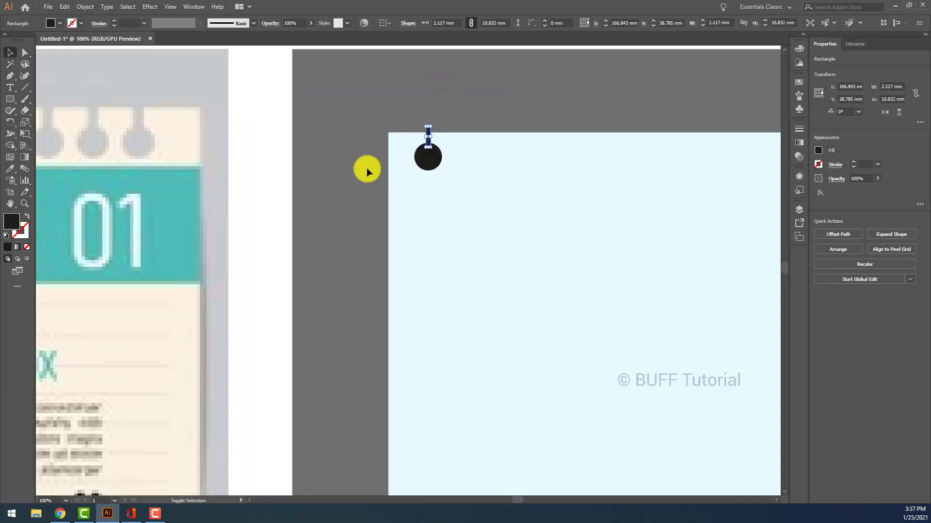
Widen the narrow rectangle evenly on both sides to about 3 mm
scroll(326, 166, "left", 3)
scroll(600, 152, "up", 4)
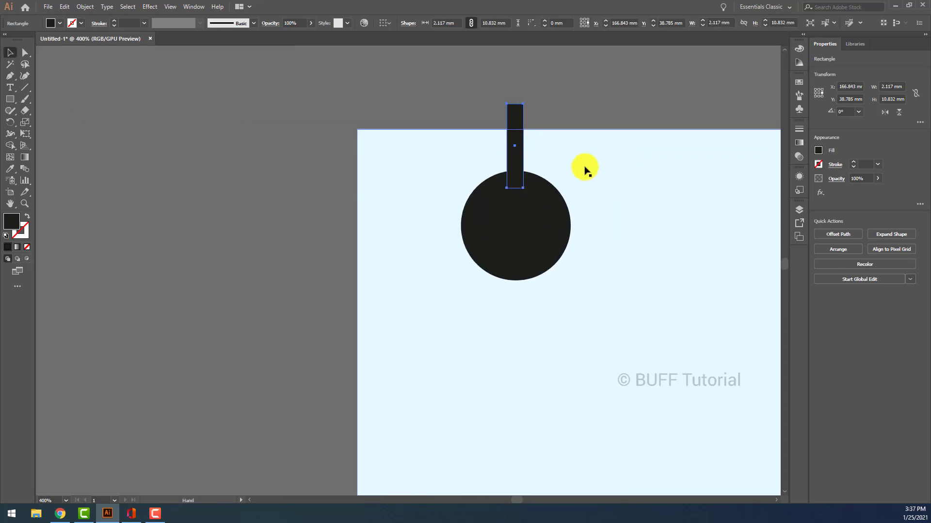
left_click_drag(523, 146, 527, 146)
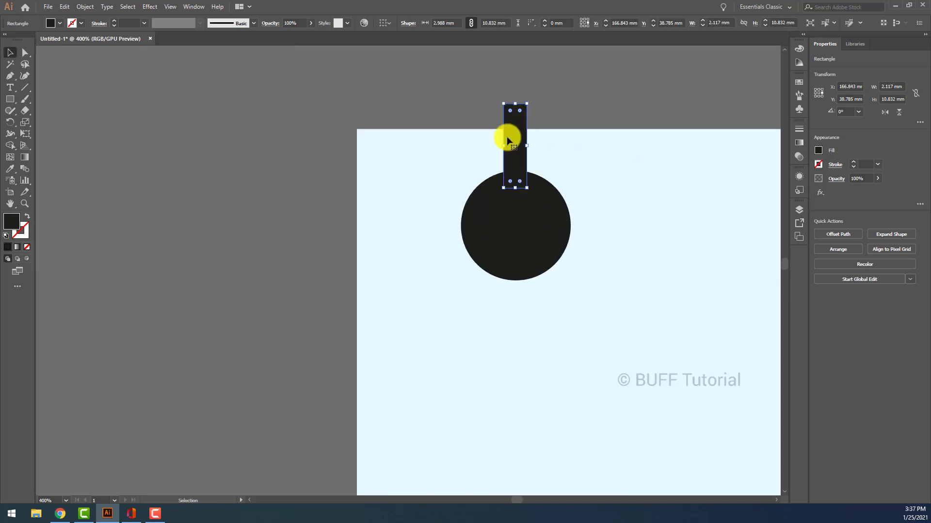
Align the narrow rectangle and the circle horizontally by their centres, using Align to Selection
left_click(524, 193, "shift")
left_click(386, 24)
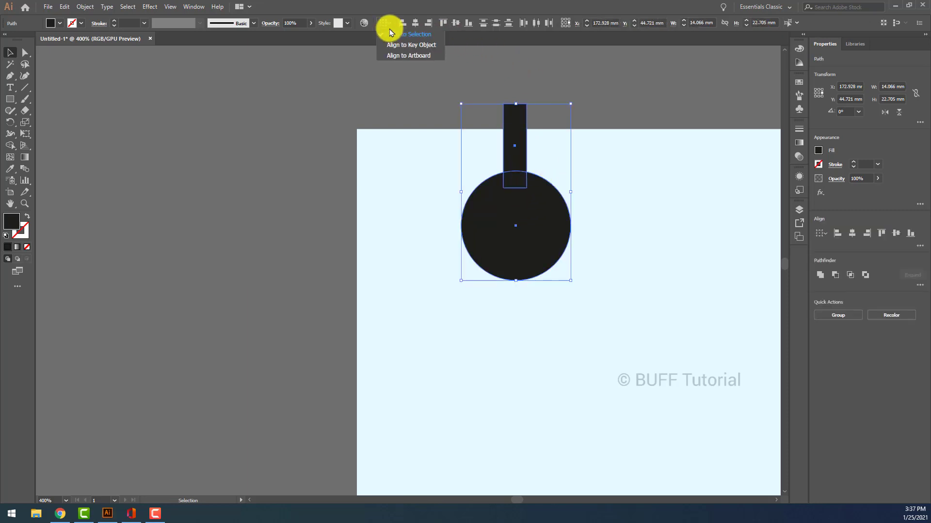
left_click(392, 34)
left_click(415, 23)
left_click(545, 89)
Unite the circle and the narrow rectangle into one hole shape with Pathfinder
scroll(553, 95, "down", 4)
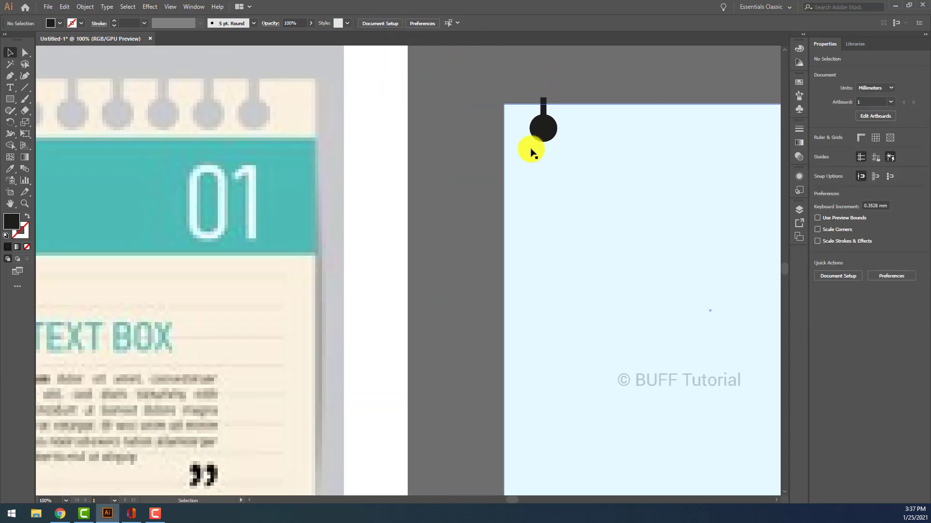
left_click(544, 130)
left_click(544, 102, "shift")
scroll(602, 116, "down", 2)
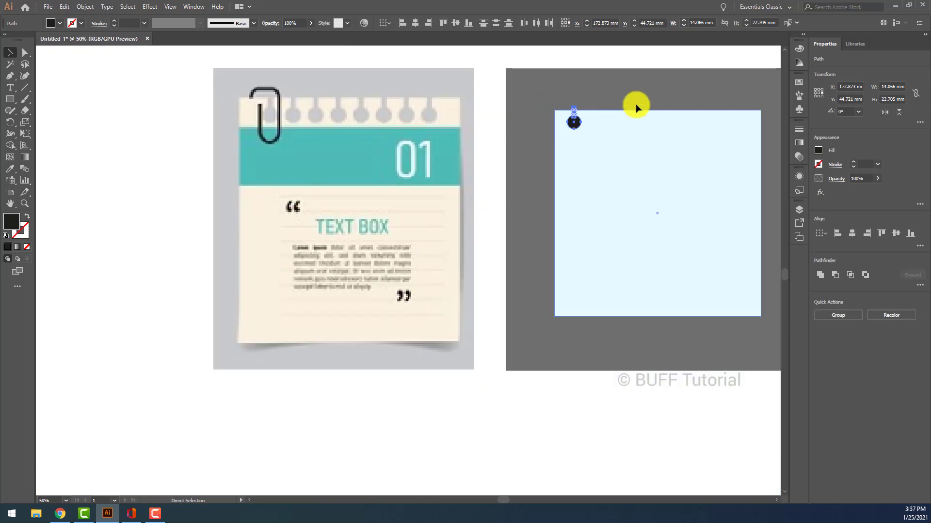
left_click_drag(625, 118, 320, 143)
scroll(453, 118, "up", 4)
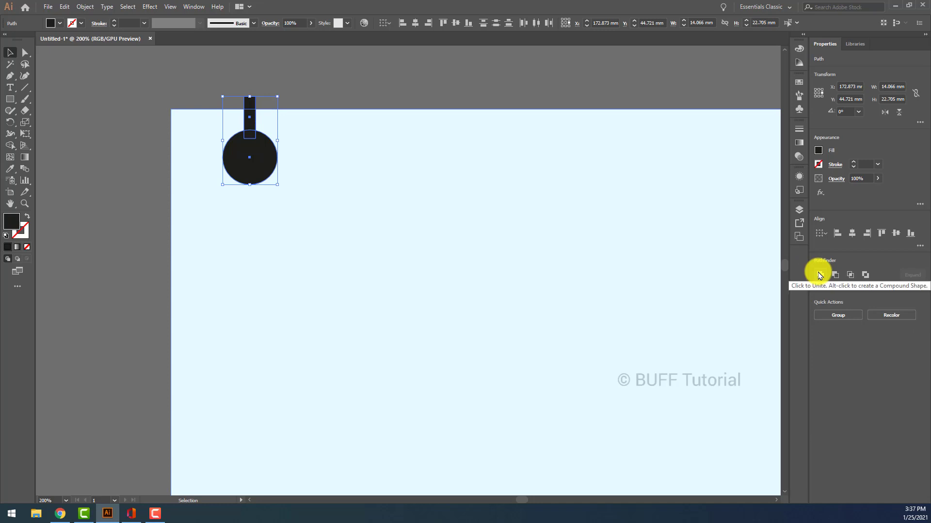
left_click(820, 275)
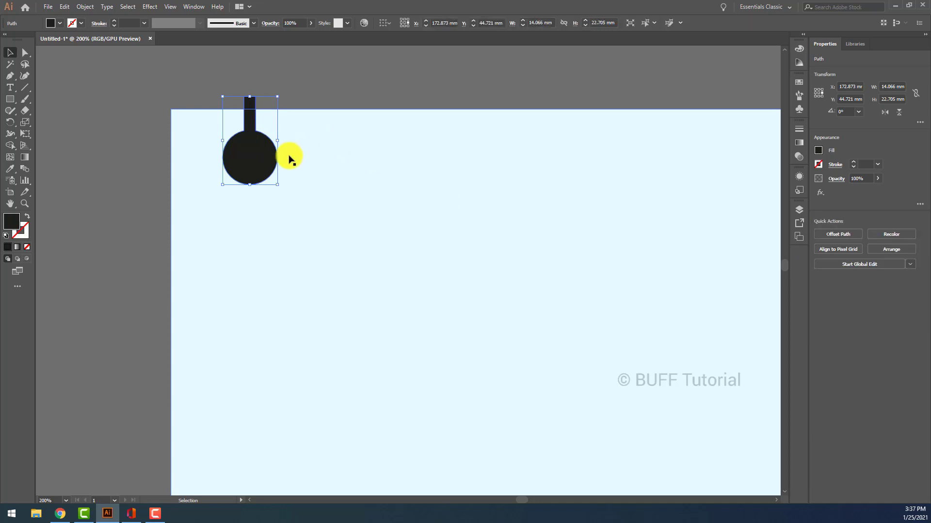
Duplicate the hole shape along the square's upper edge at about 25 mm spacing, repeating the copy to make eight shapes
scroll(281, 155, "down", 4)
left_click_drag(279, 158, 304, 159)
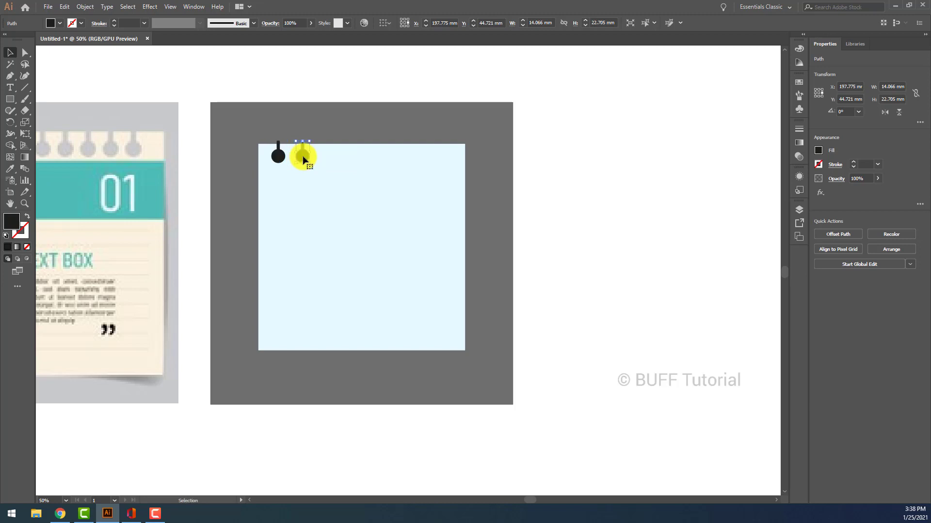
key("ctrl+d")
key("ctrl+d")
key("ctrl+d")
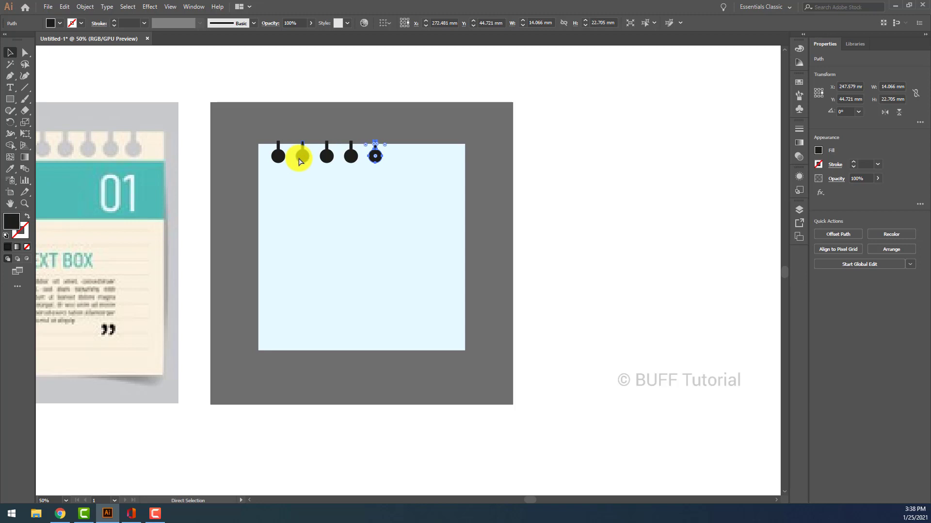
key("ctrl+d")
key("ctrl+d")
key("ctrl+d")
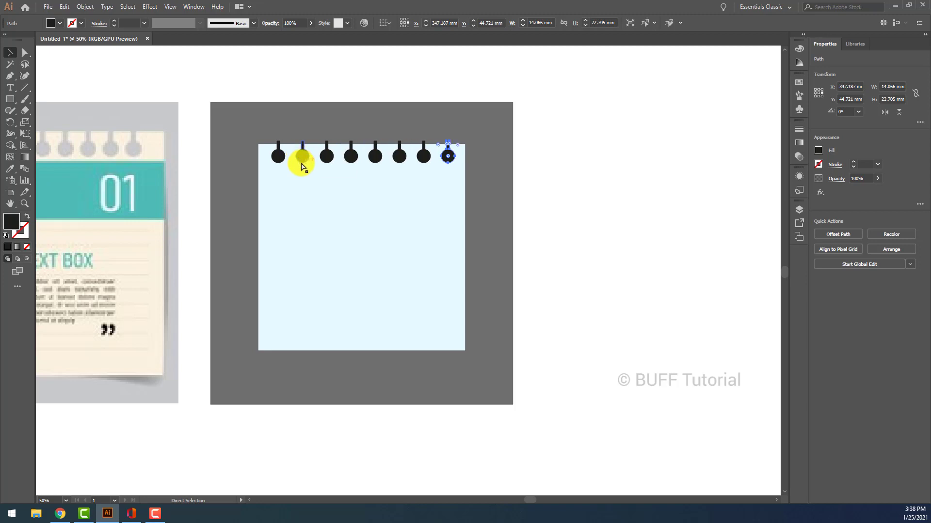
key("ctrl+z")
key("ctrl+d")
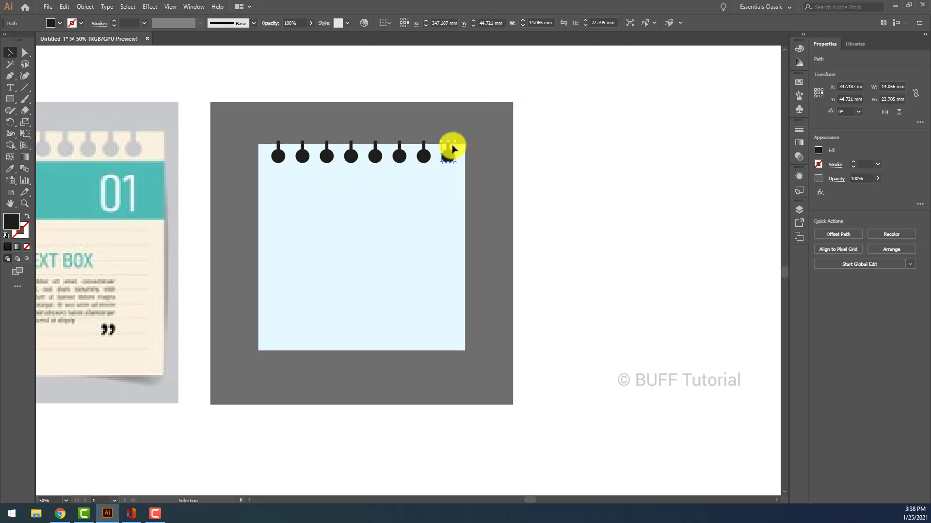
Group the eight hole shapes without including the pale blue square
left_click(320, 199, "shift")
left_click(320, 198, "shift")
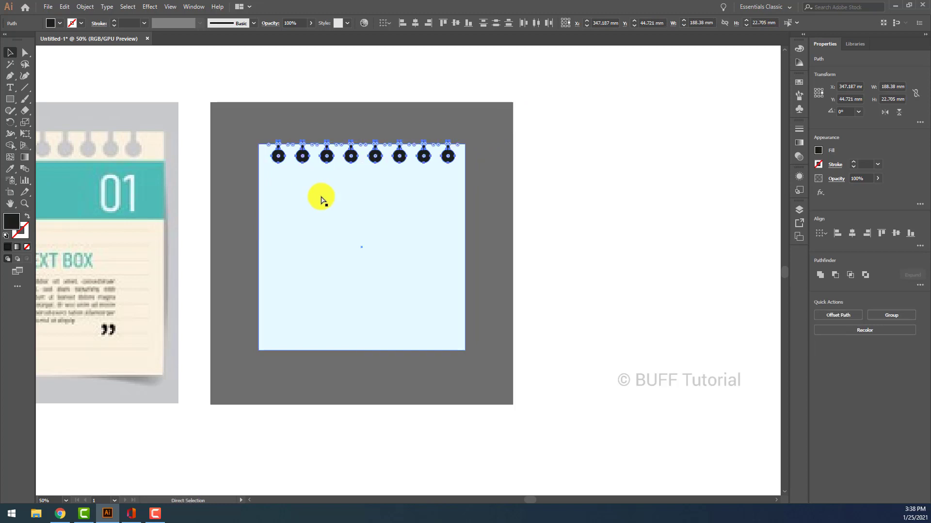
key("ctrl+g")
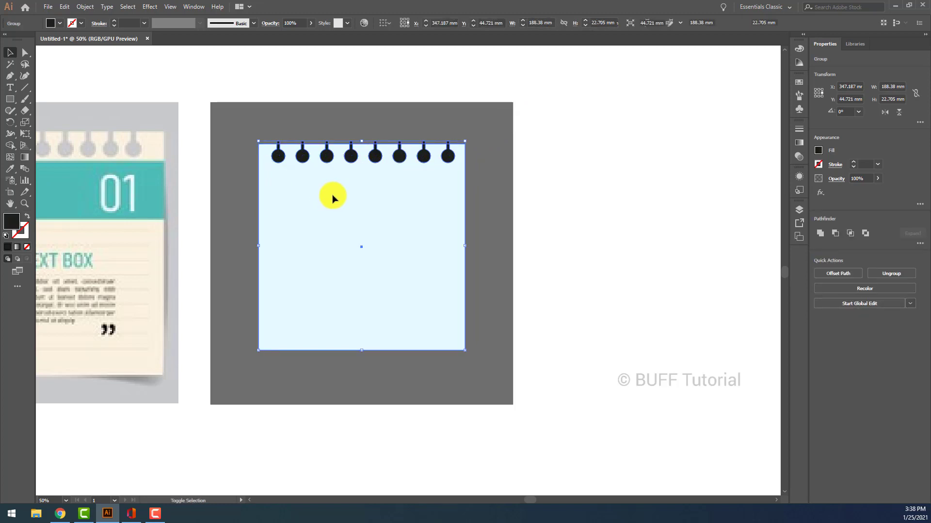
Centre the group of hole shapes horizontally on the pale blue square
left_click(333, 198, "shift")
left_click(411, 25)
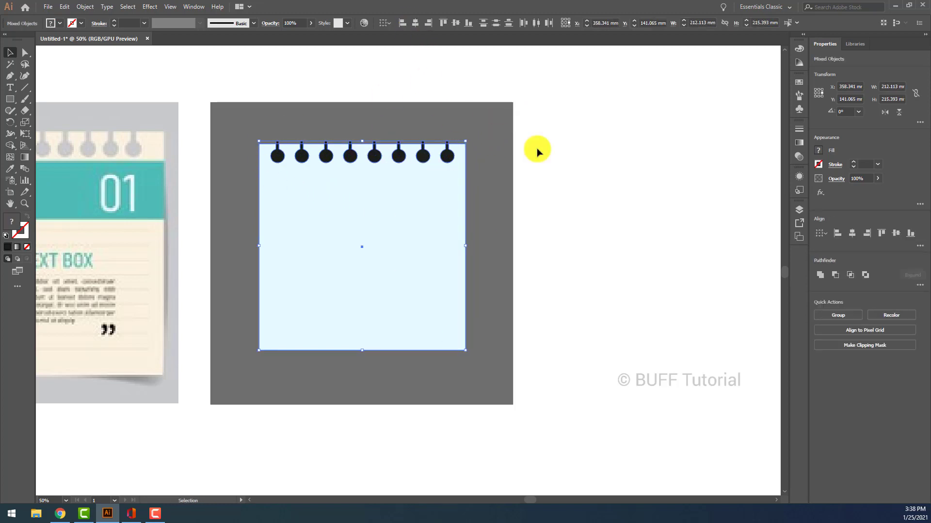
left_click(573, 156)
Try to cut the group of hole shapes out of the square with Minus Front
left_click(448, 155)
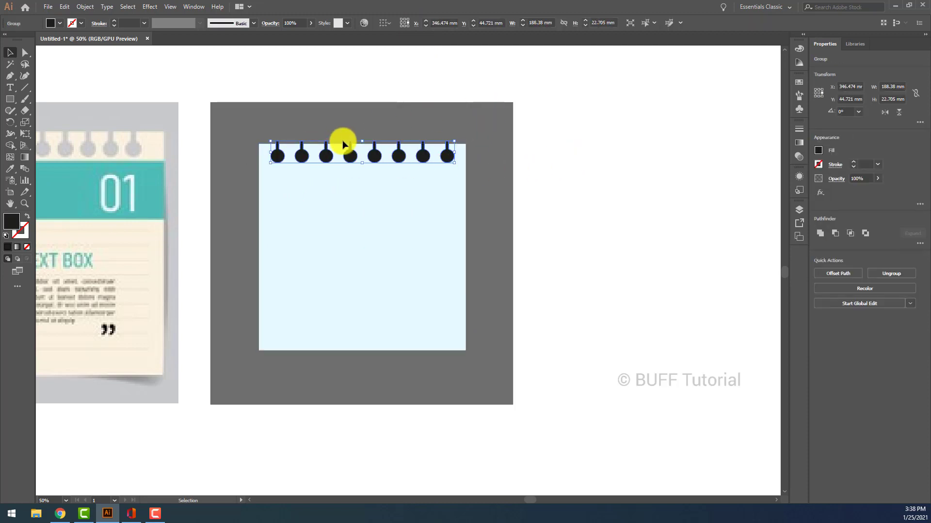
left_click(443, 189, "shift")
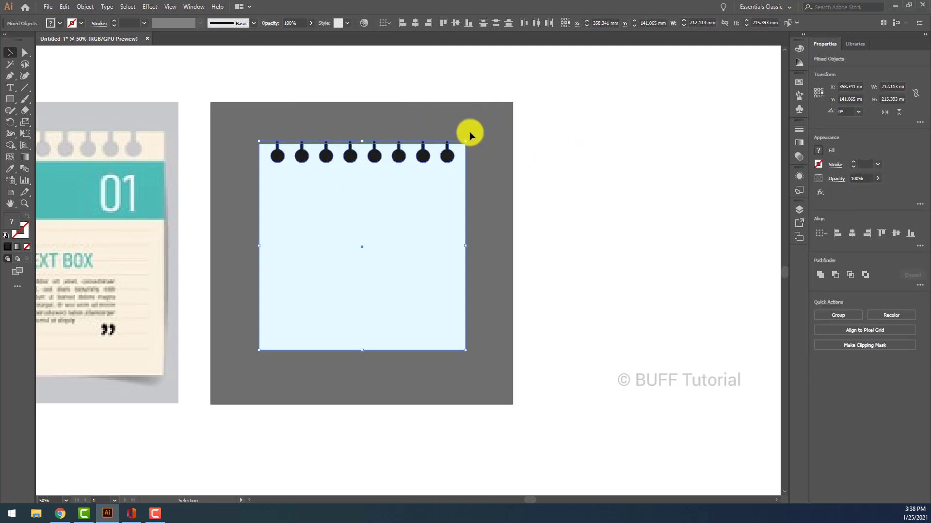
left_click(836, 276)
left_click(634, 176)
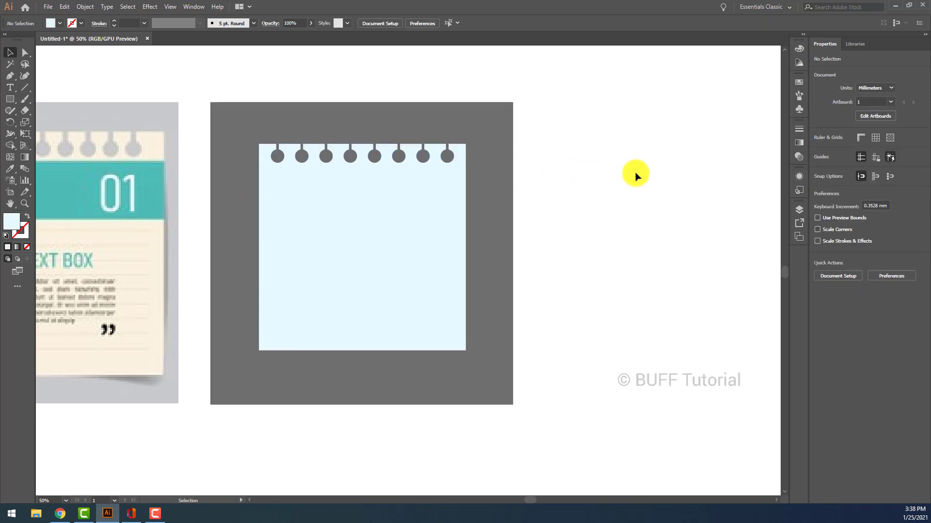
key("ctrl+z")
Nudge the group of hole shapes down about 2.1 mm so the stems only slightly overlap the square's upper edge
left_click(492, 154)
scroll(428, 153, "up", 3)
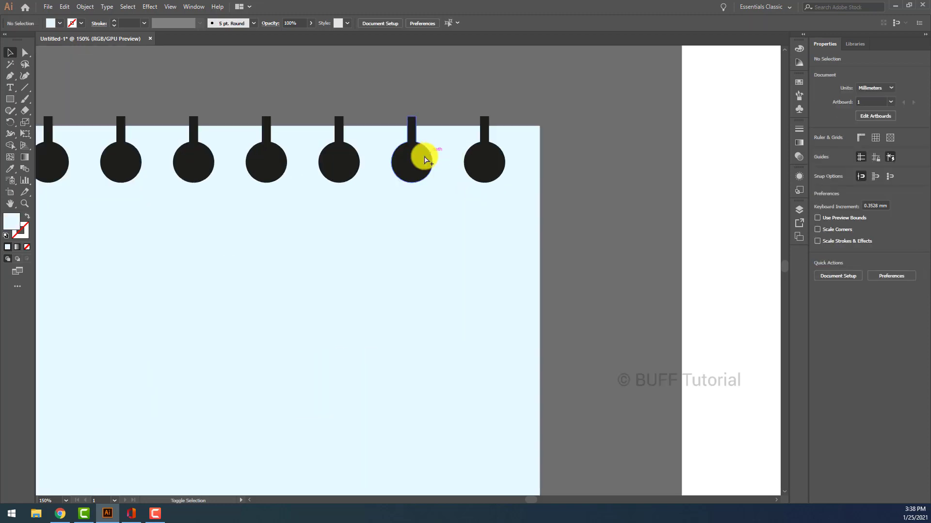
left_click(408, 166, "shift")
key("Down")
key("Down")
key("Down")
key("Down")
key("Down")
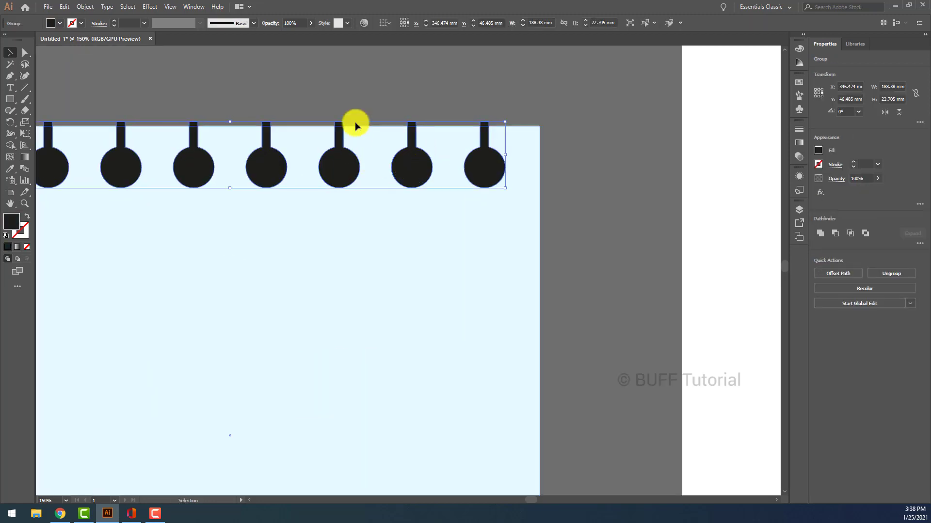
key("Down")
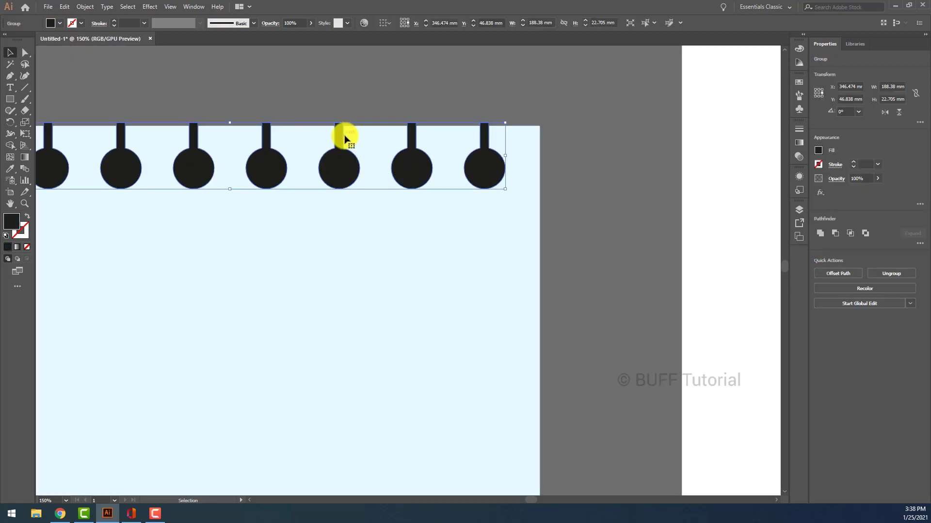
Subtract the group of hole shapes from the pale blue square with Minus Front
left_click(526, 150, "shift")
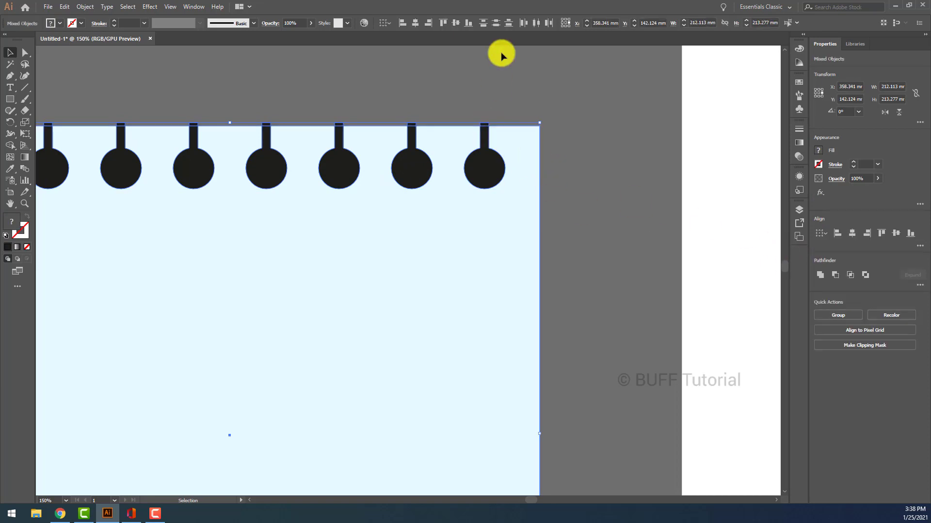
left_click(833, 274)
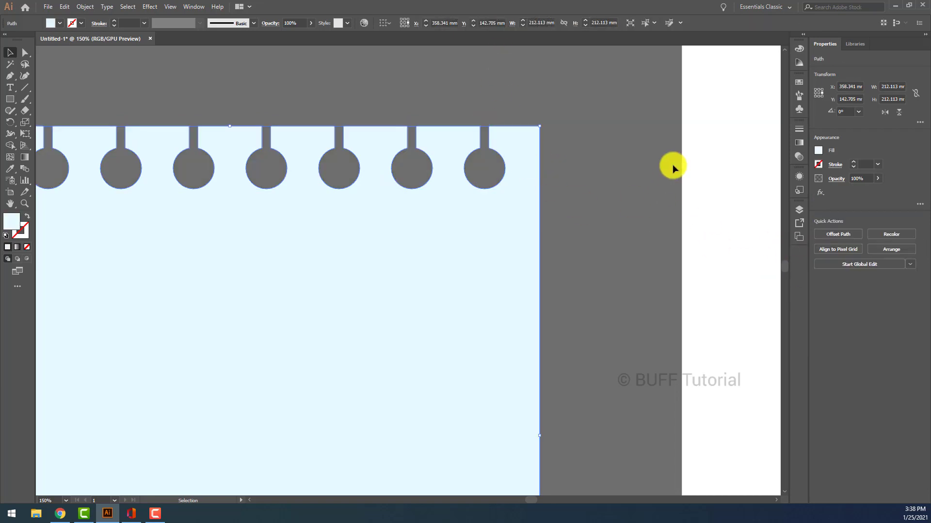
left_click(672, 164)
scroll(672, 164, "down", 3)
left_click_drag(470, 197, 480, 191)
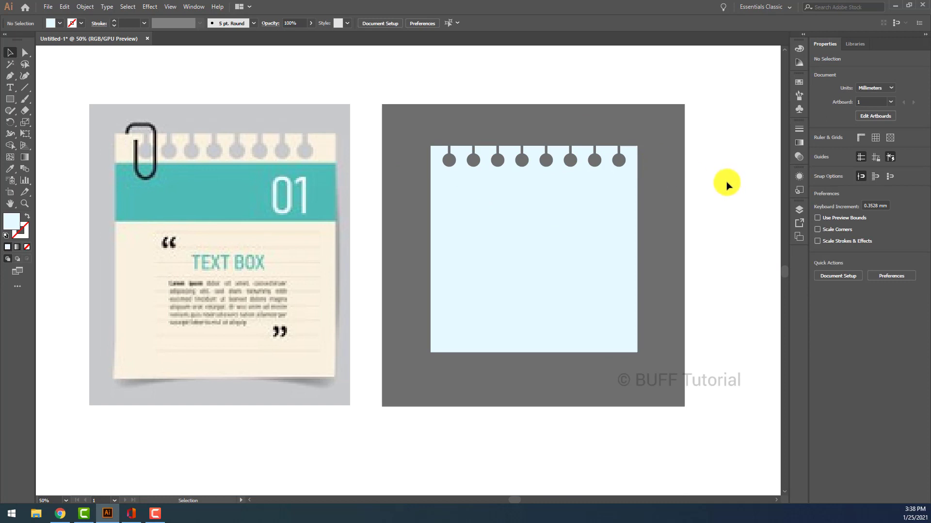
Draw a full-width rectangle about 212 by 51 mm across the pale blue sheet, just below the binder holes
scroll(436, 187, "down", 2)
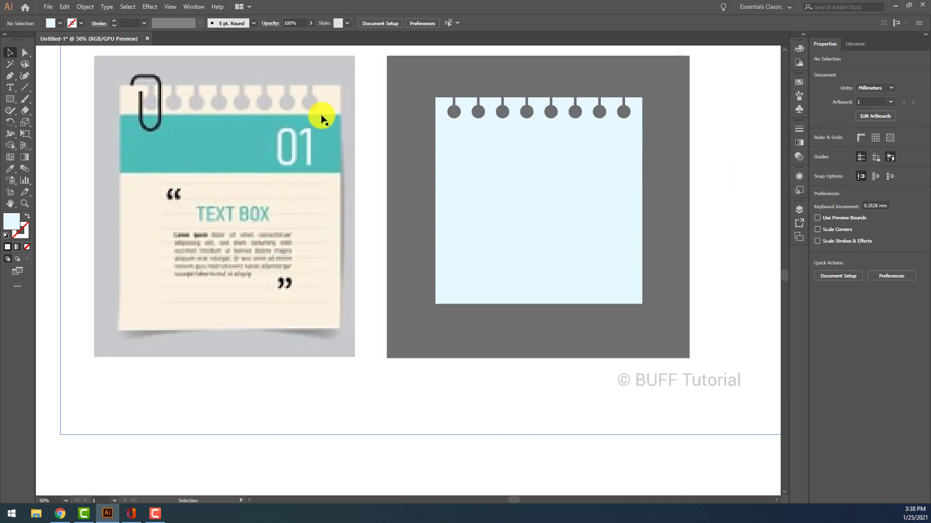
left_click(10, 98)
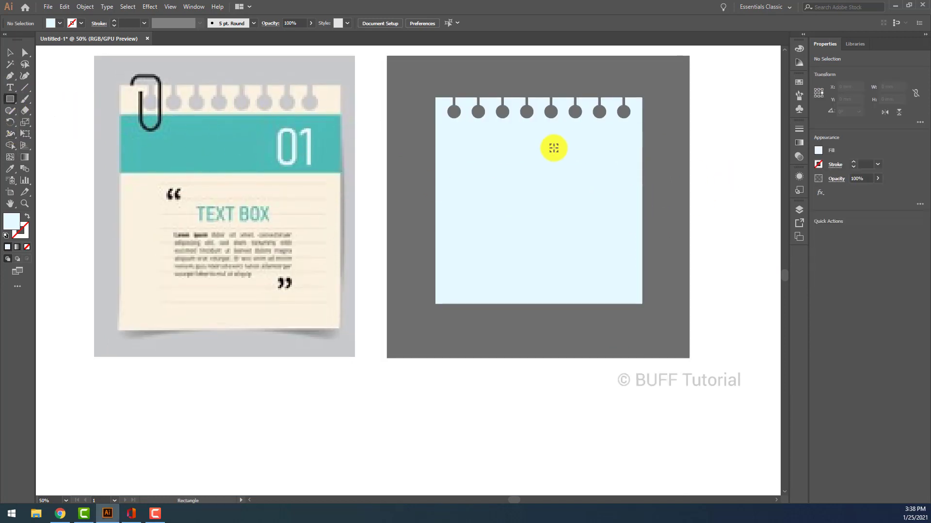
scroll(553, 145, "up", 2)
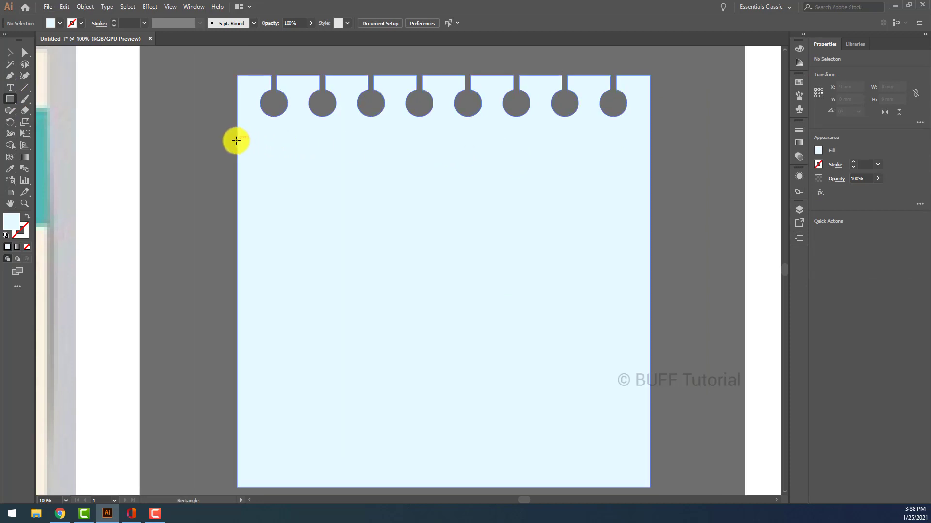
left_click_drag(237, 141, 650, 240)
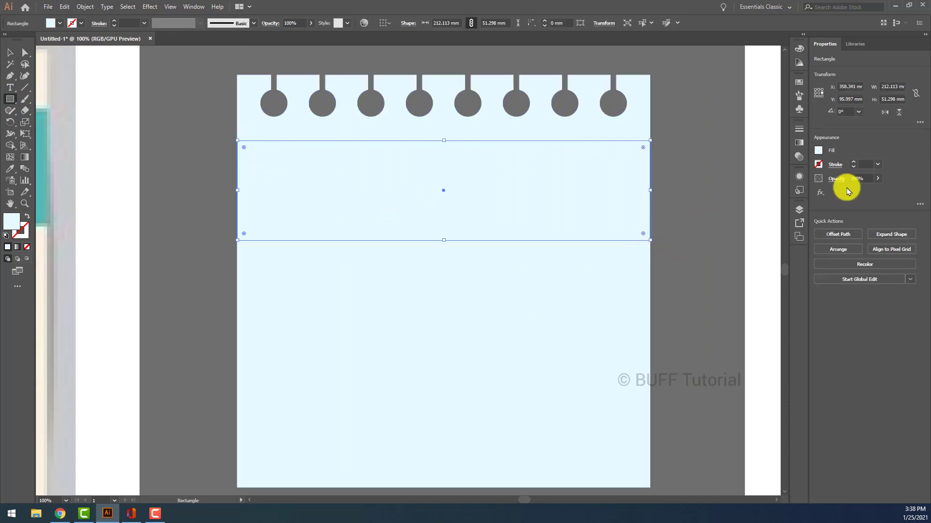
Fill the header rectangle with bright blue 4DDDFF
left_click(818, 151)
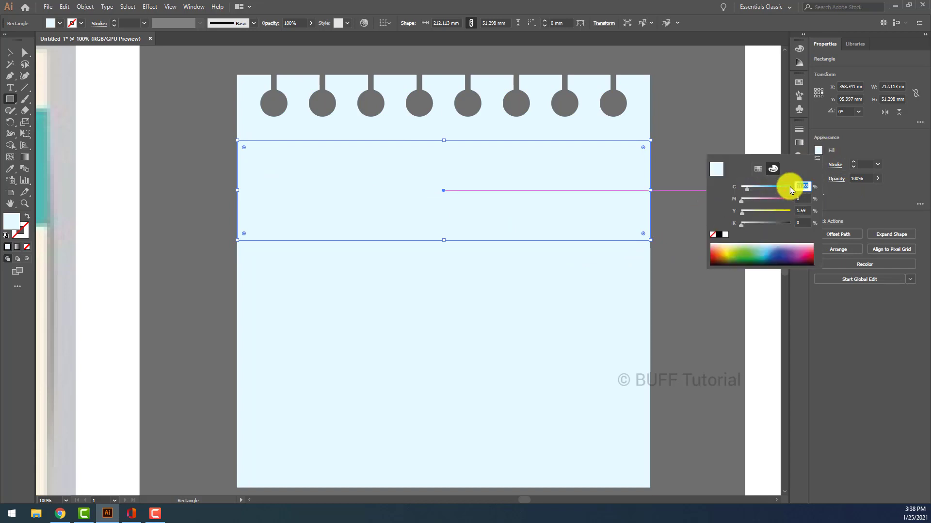
left_click(759, 169)
left_click(774, 172)
left_click(818, 150)
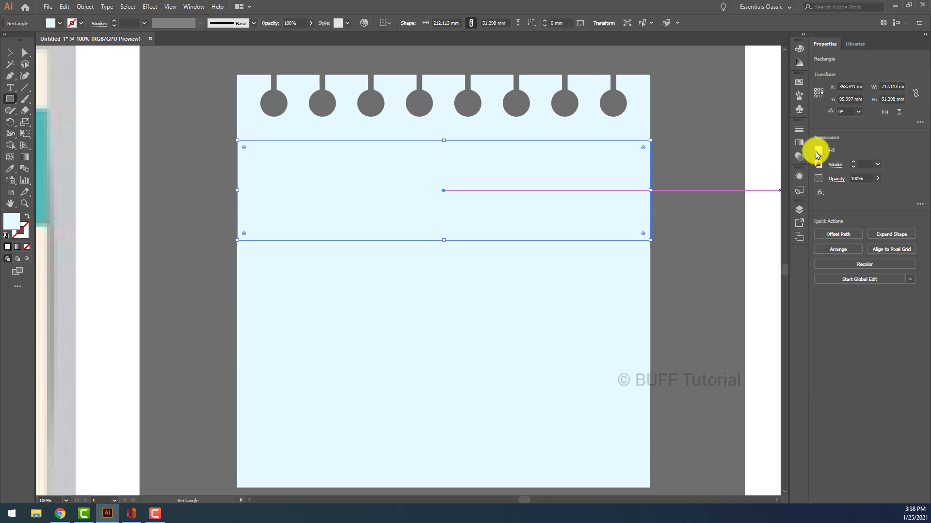
double_click(13, 229)
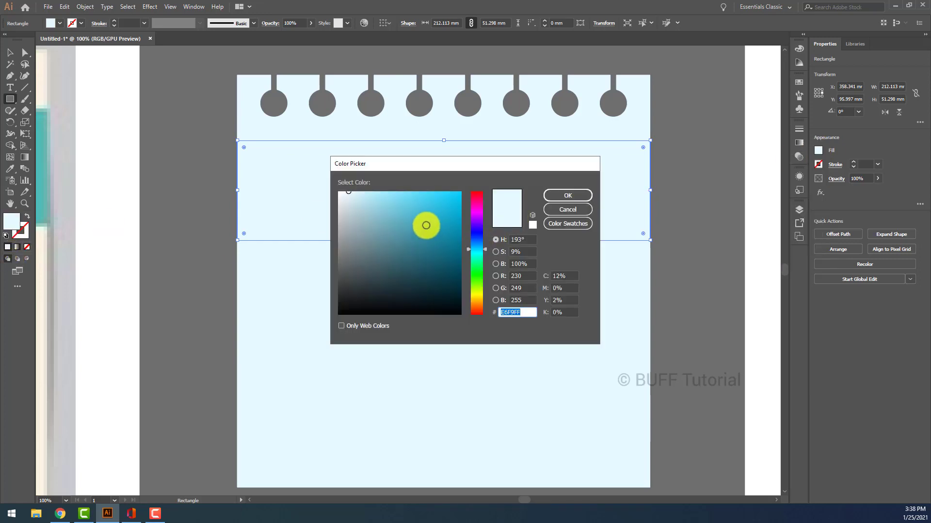
left_click_drag(354, 194, 417, 193)
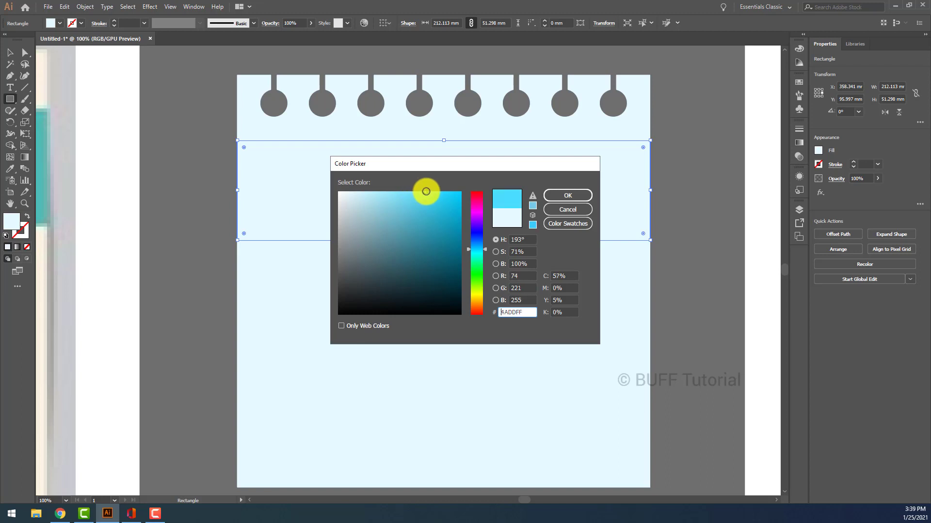
left_click(567, 197)
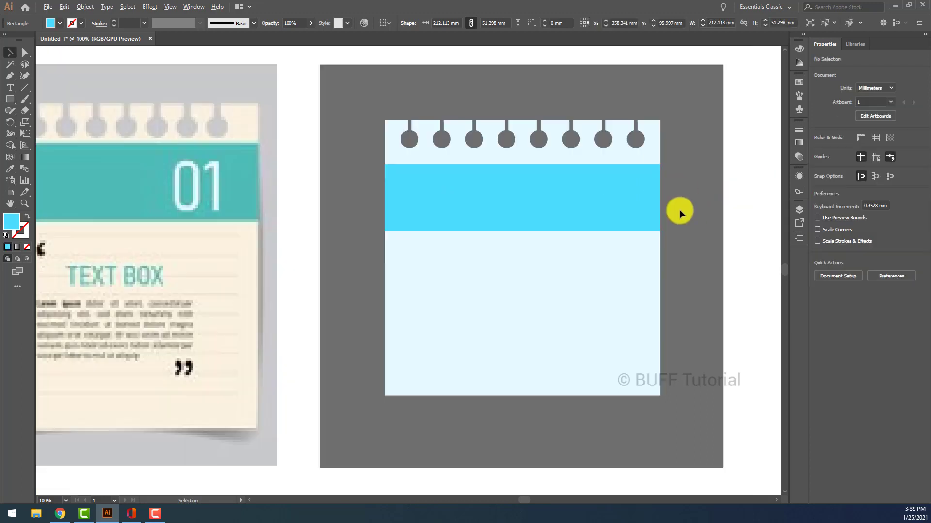
Set the header band's fill to the darker teal blue 25B6CE
scroll(679, 210, "down", 2)
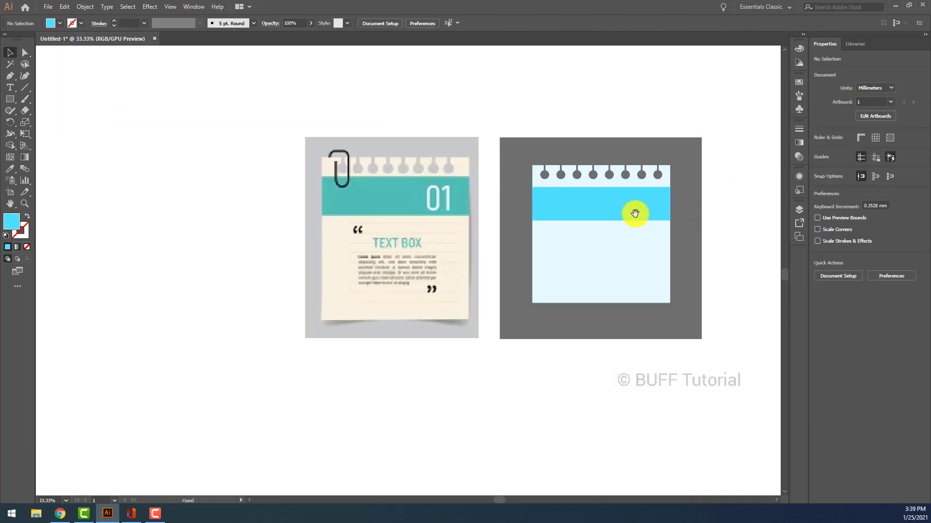
left_click_drag(635, 213, 581, 204)
left_click(581, 199)
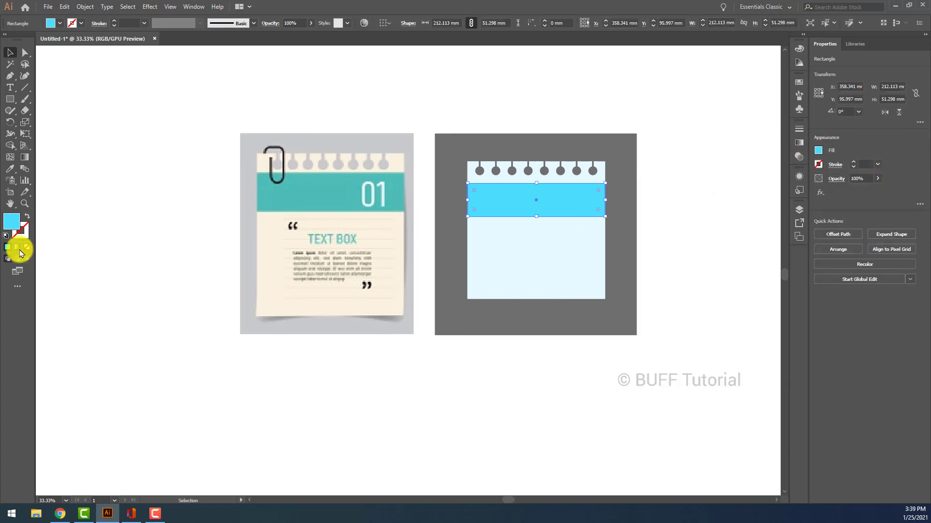
double_click(12, 222)
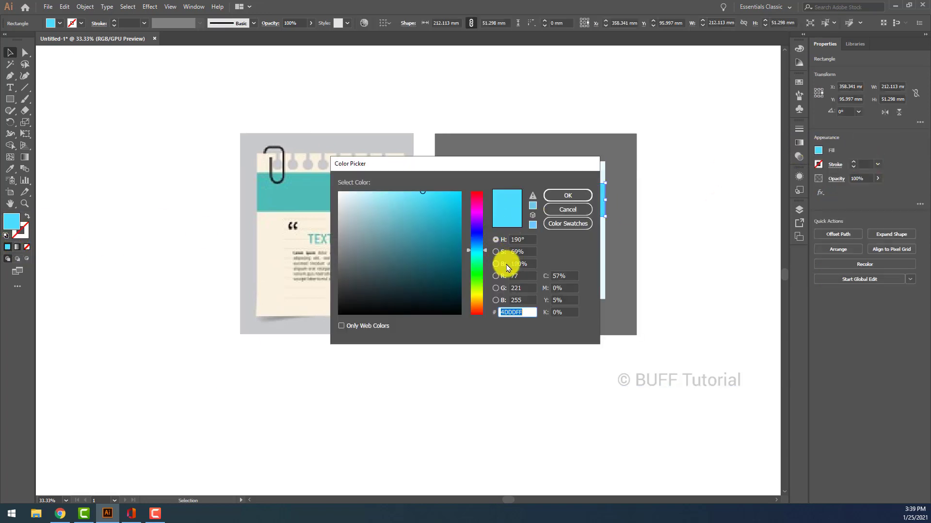
left_click_drag(424, 194, 424, 212)
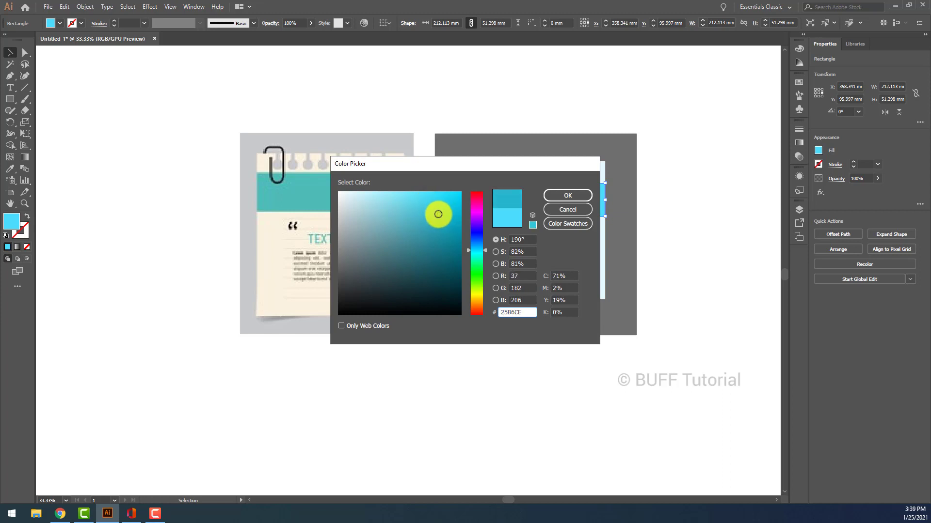
left_click(567, 196)
key("ctrl+shift+a")
scroll(562, 203, "up", 2)
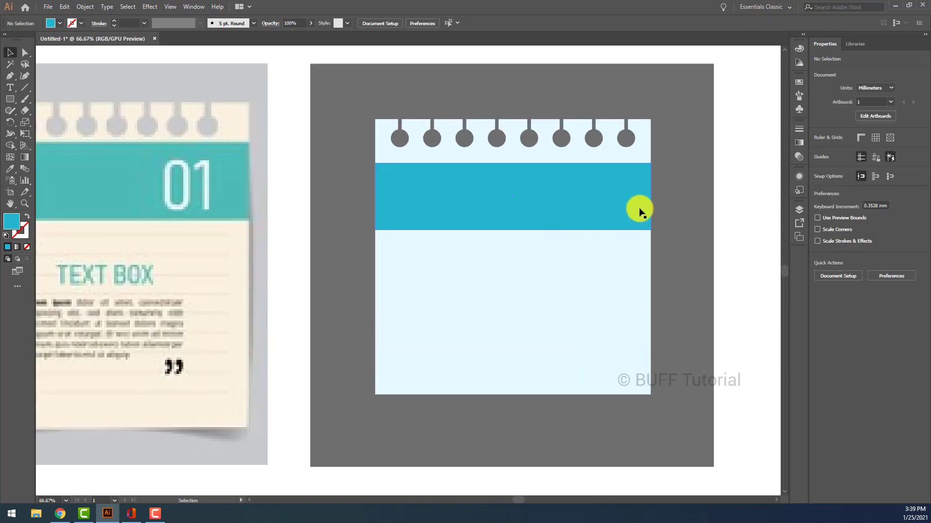
Nudge the teal header band slightly up toward the binder holes
scroll(420, 201, "down", 2)
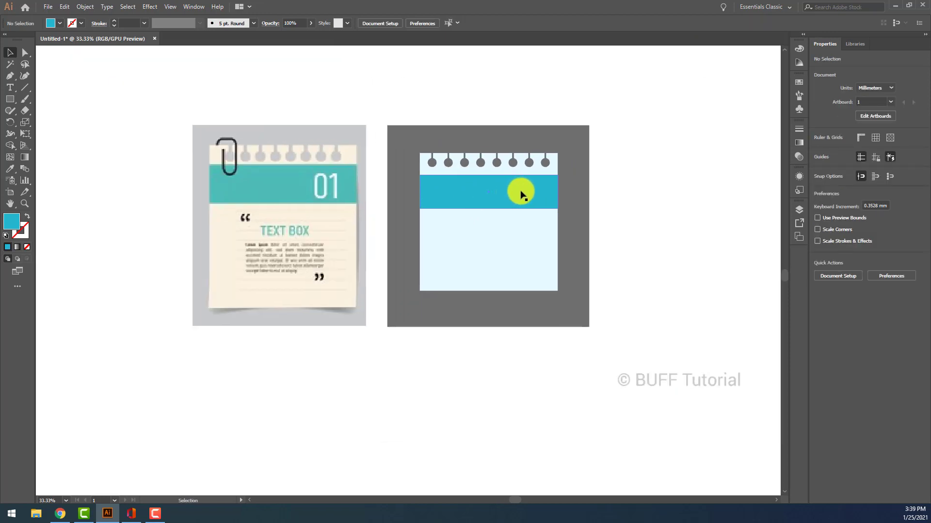
left_click(520, 192)
key("Up")
key("Up")
key("Up")
key("Up")
key("Up")
key("Up")
key("Up")
key("Up")
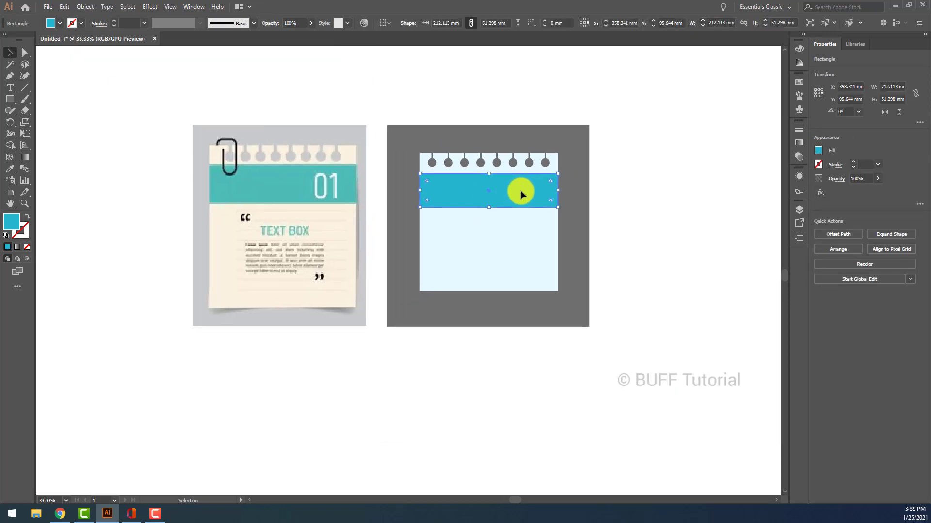
left_click(630, 198)
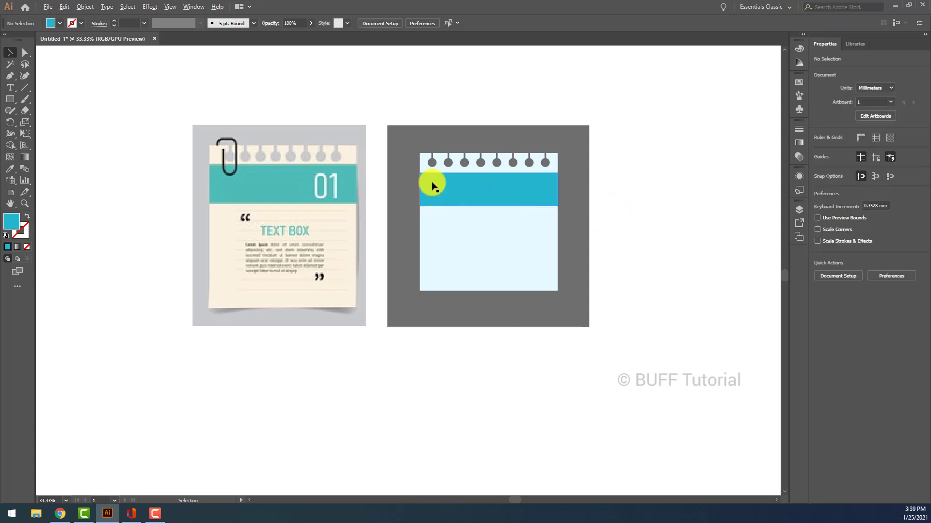
Draw a horizontal line about 177 mm long on the pale sheet, just below the teal header band
scroll(432, 183, "up", 2)
left_click_drag(474, 214, 430, 185)
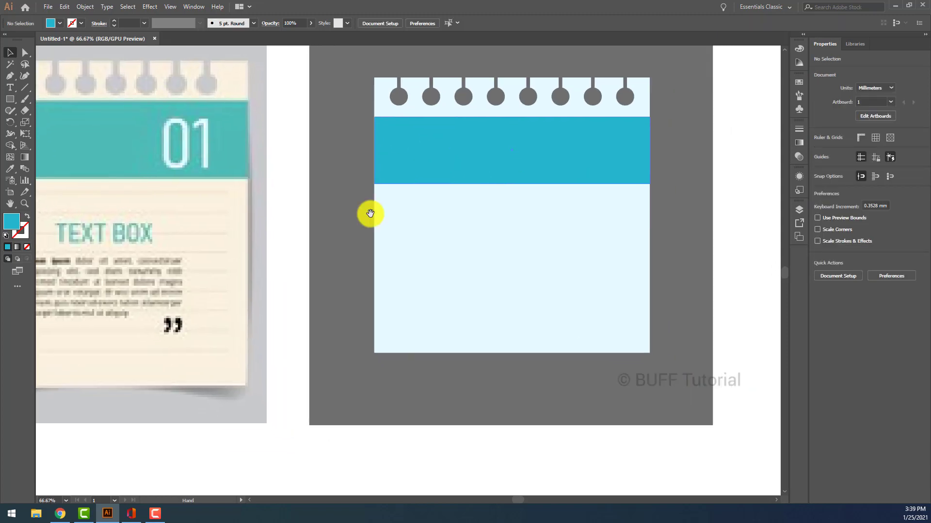
left_click_drag(112, 246, 313, 210)
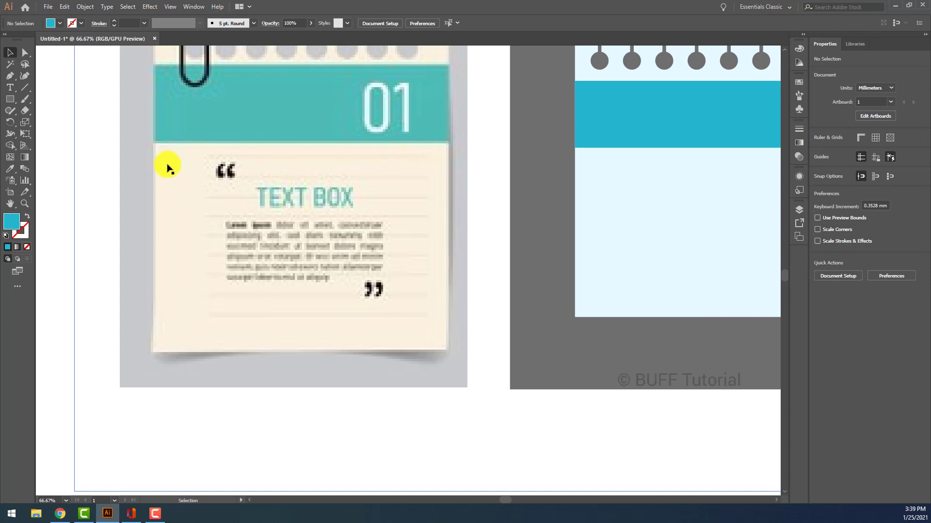
left_click_drag(544, 198, 197, 172)
left_click_drag(25, 87, 65, 93)
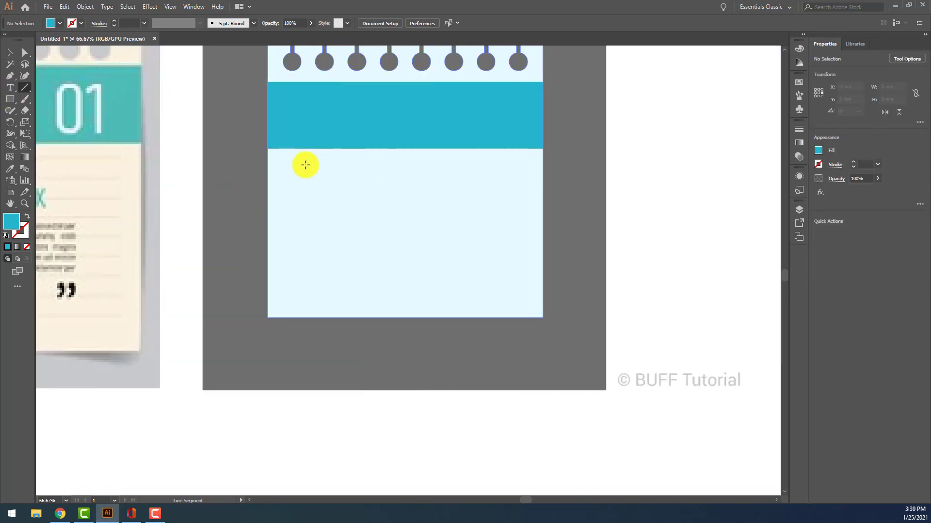
left_click_drag(299, 165, 529, 175)
key("v")
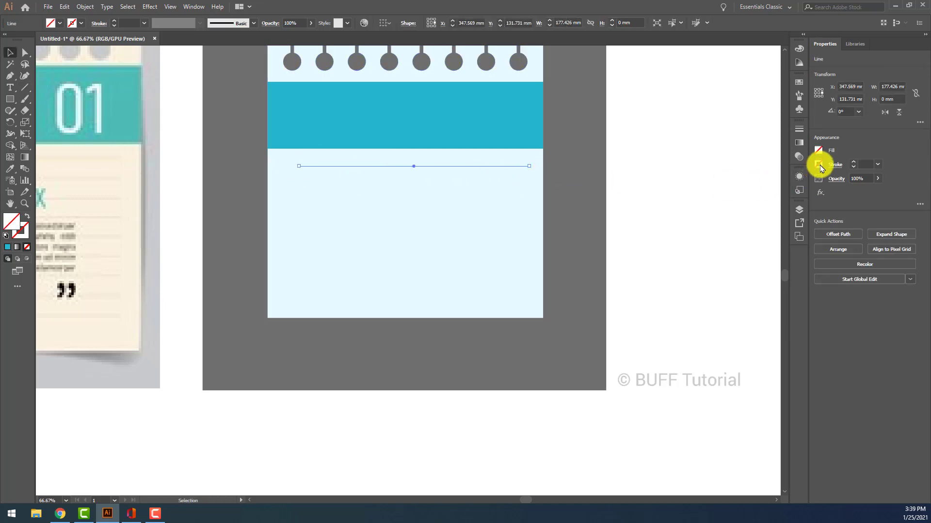
Sample the teal header band's colour onto the line with the Eyedropper
key("i")
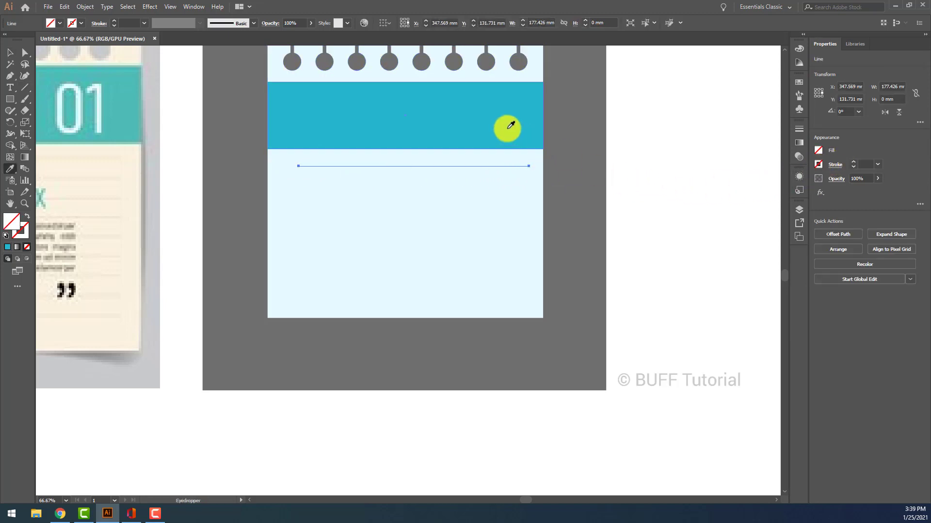
left_click(507, 127, "alt")
key("ctrl+z")
key("v")
left_click(634, 173)
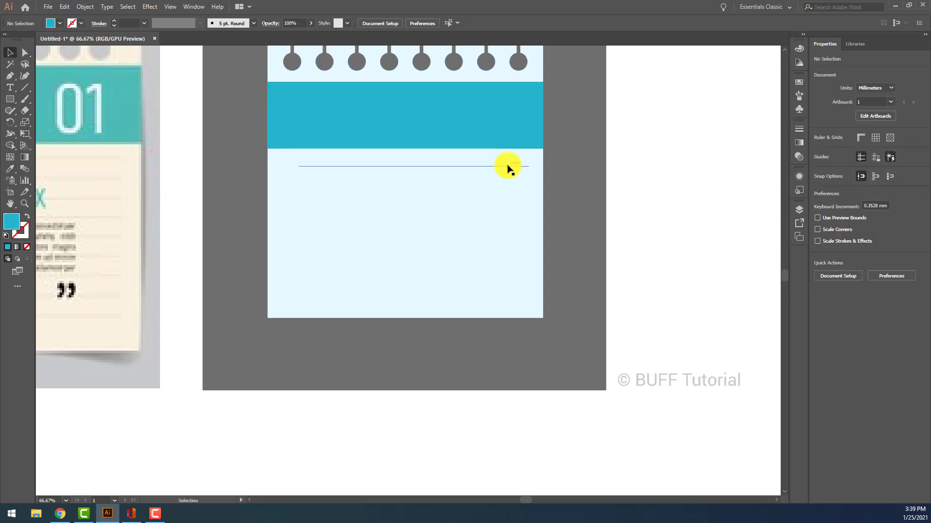
Give the horizontal line a 0.5 pt stroke
left_click(508, 165)
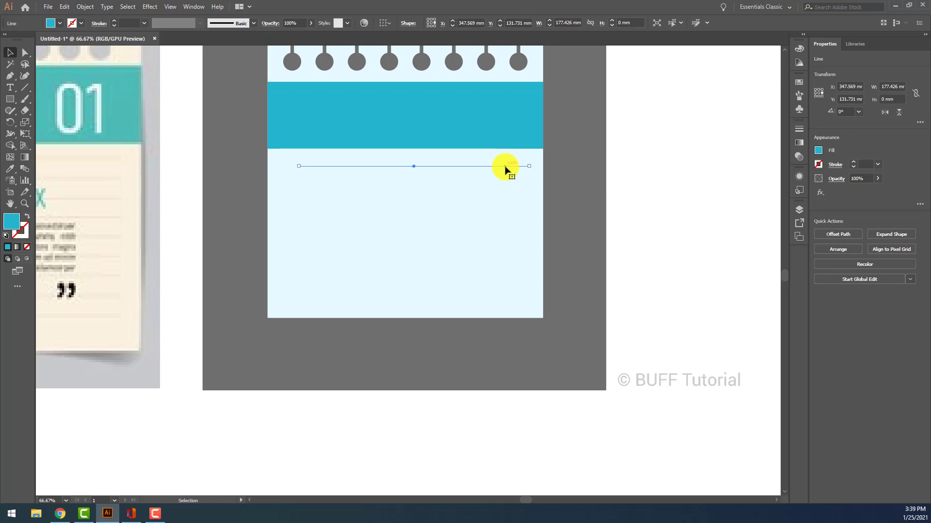
left_click(877, 164)
left_click(891, 185)
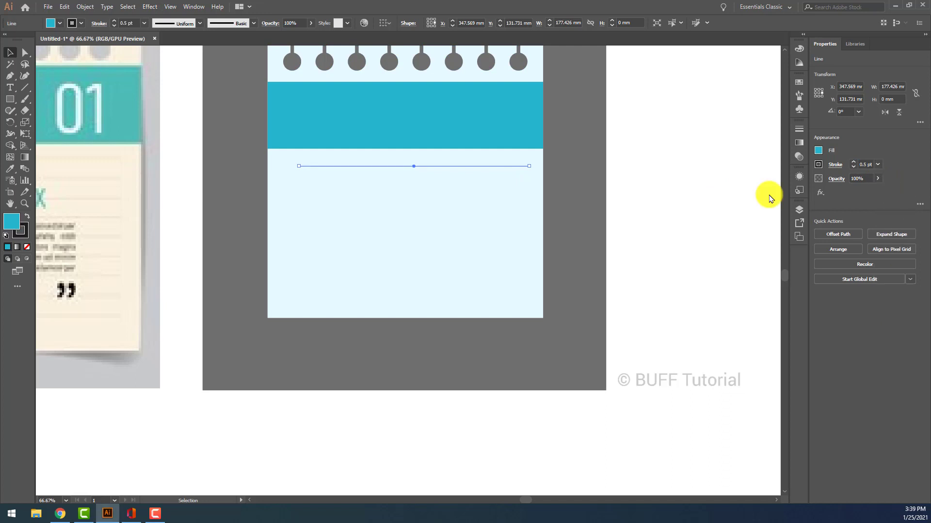
left_click(658, 174)
Set the horizontal line's stroke weight to 0.25 pt
left_click(487, 166)
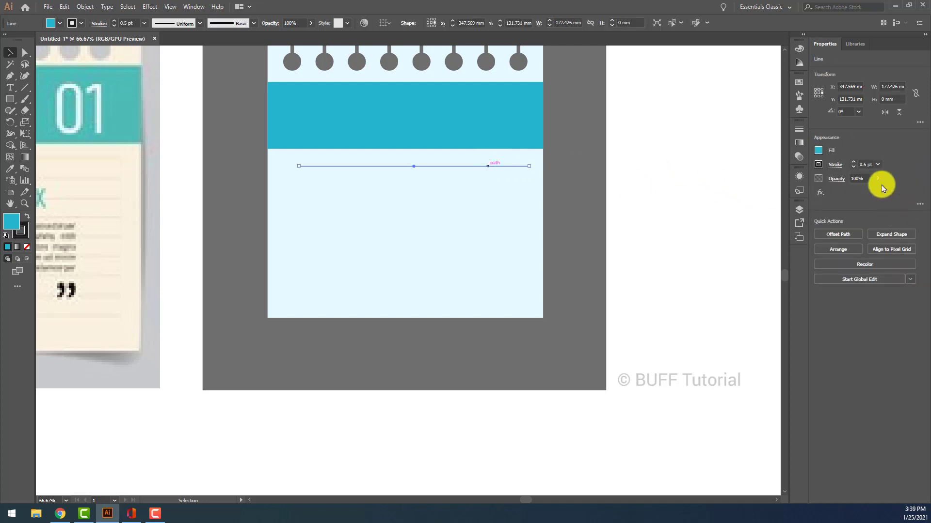
left_click(878, 165)
left_click(878, 175)
left_click(696, 185)
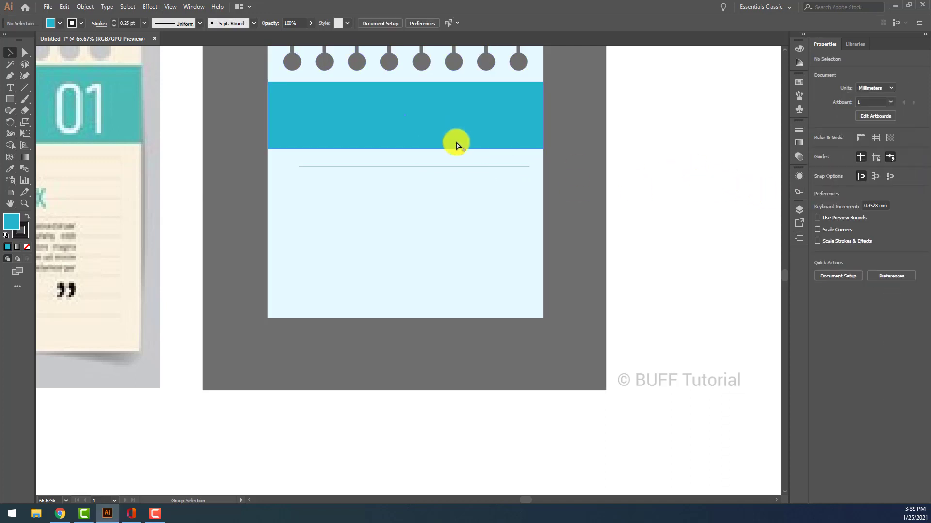
Swap the horizontal line's fill and stroke colours so that the stroke takes the teal
scroll(472, 153, "up", 5)
scroll(628, 220, "down", 3)
left_click(627, 232)
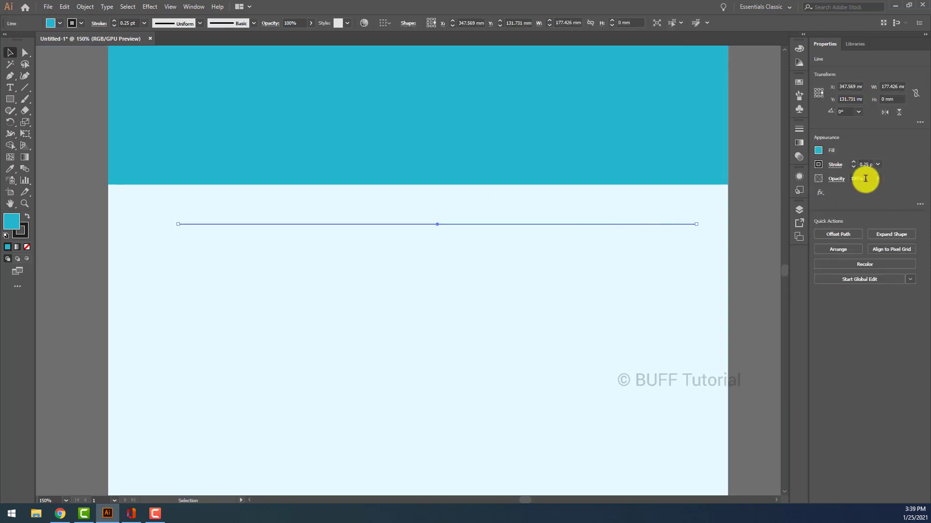
left_click(819, 153)
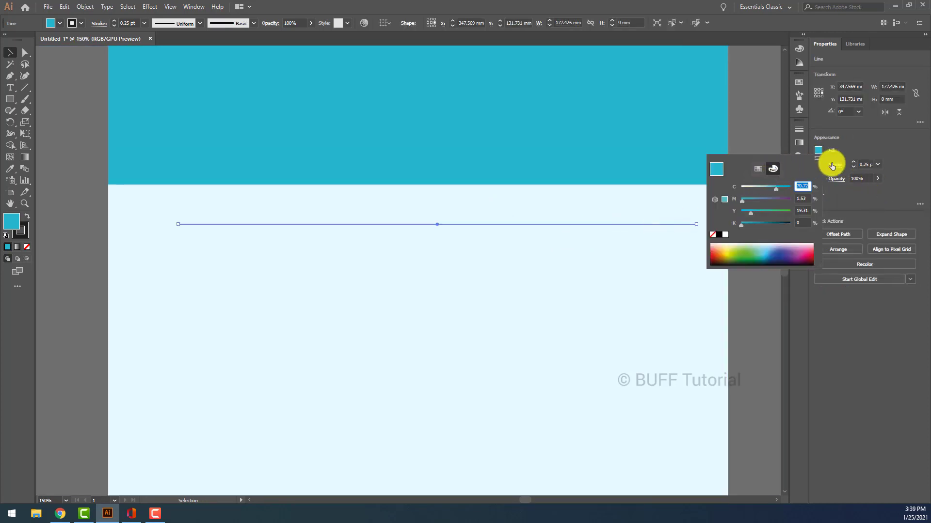
left_click(856, 156)
key("shift+x")
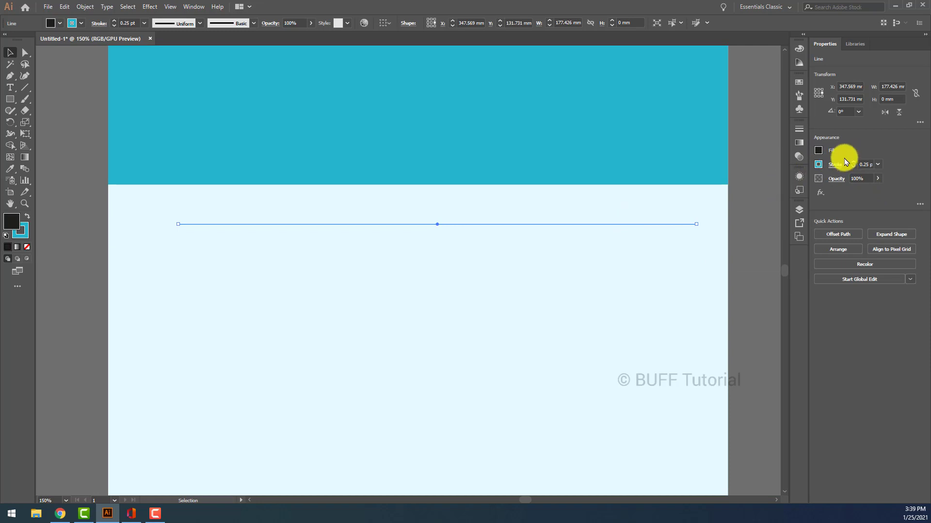
Set the horizontal line's fill to none
left_click(819, 153)
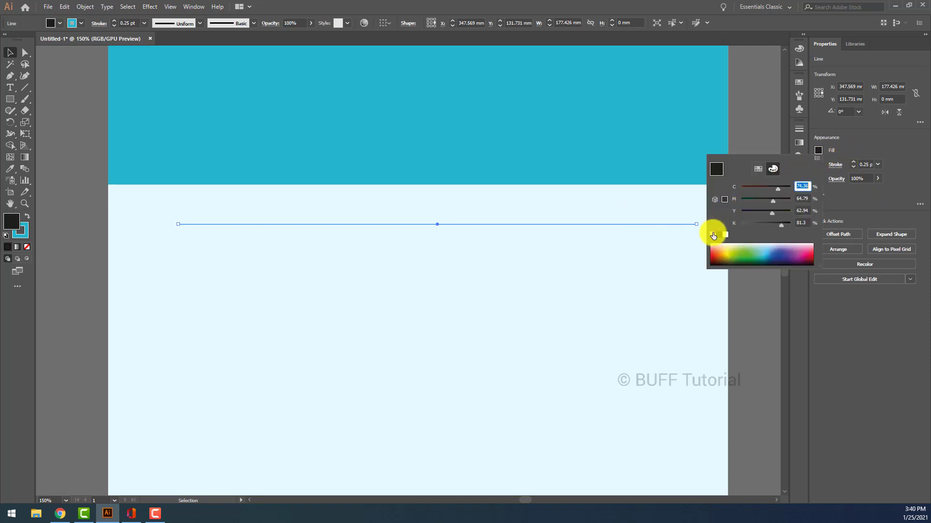
left_click(713, 236)
left_click(752, 138)
Copy the line about 13.6 mm straight down and repeat the copy to make eight evenly spaced ruled lines
left_click(561, 224)
scroll(561, 224, "down", 2)
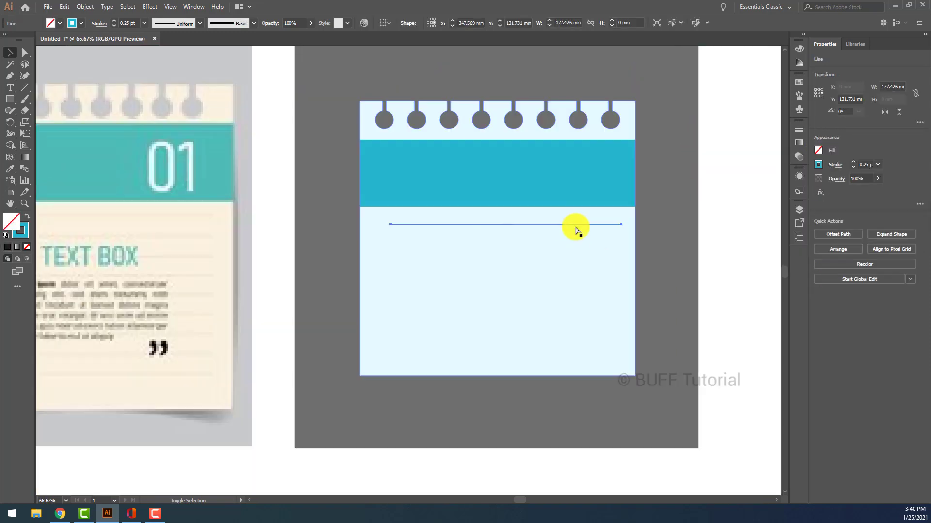
left_click(544, 224)
left_click_drag(547, 227, 547, 241)
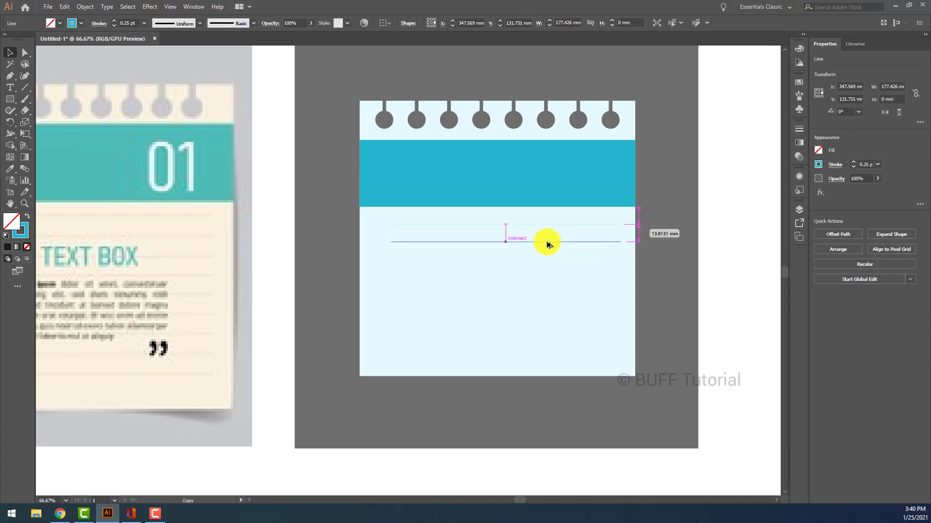
key("ctrl+d")
key("ctrl+d")
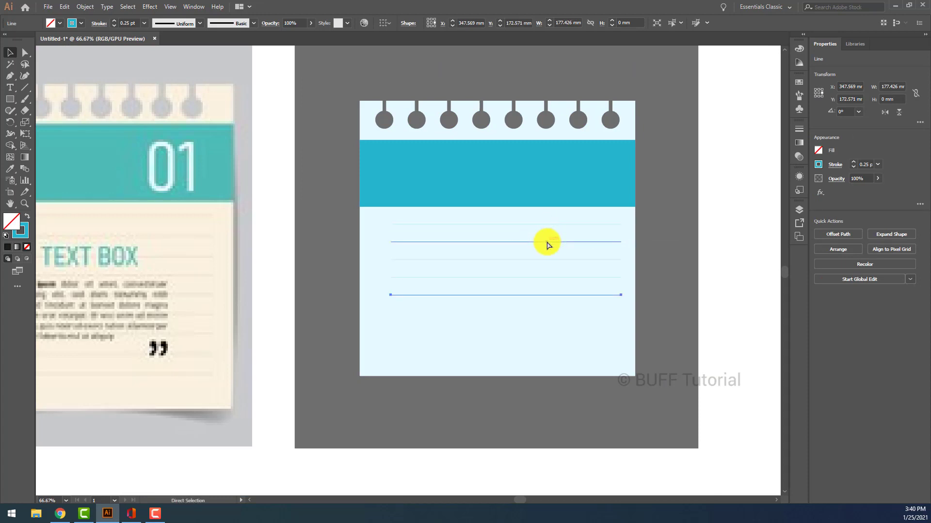
left_click(687, 230)
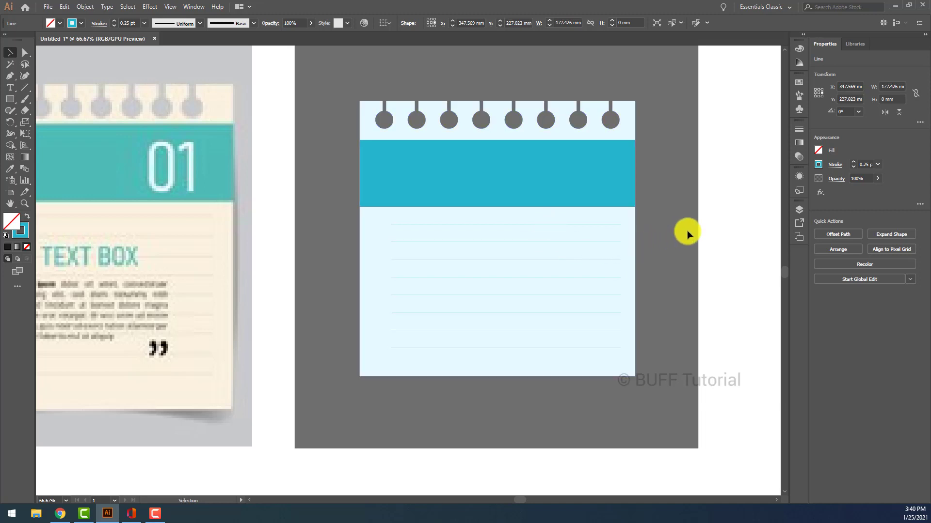
scroll(688, 231, "down", 2)
left_click_drag(682, 247, 615, 230)
scroll(577, 228, "up", 1)
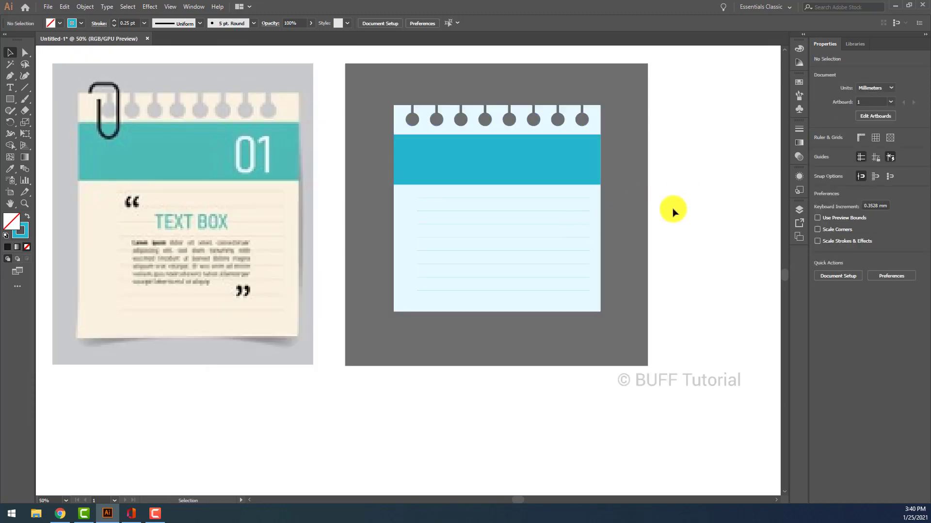
Group the ruled lines on the sheet into one object
left_click_drag(675, 195, 535, 337)
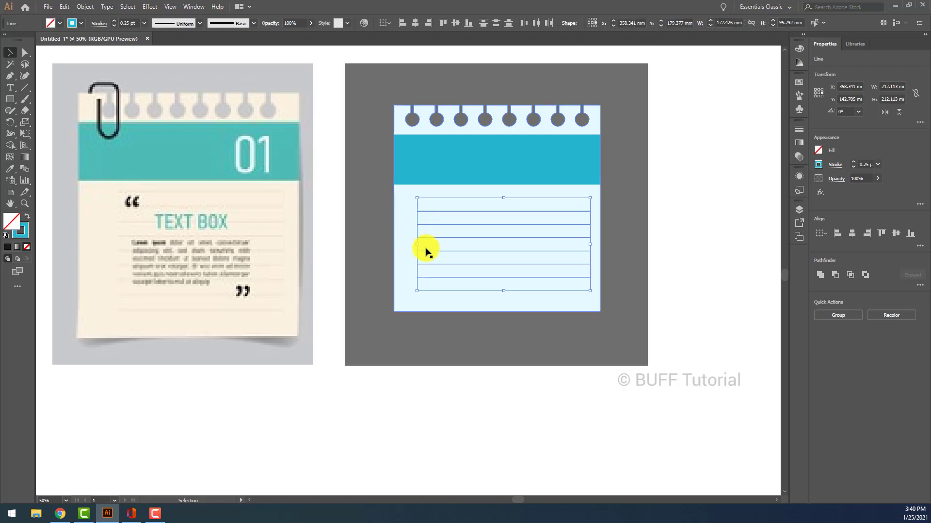
key("ctrl+g")
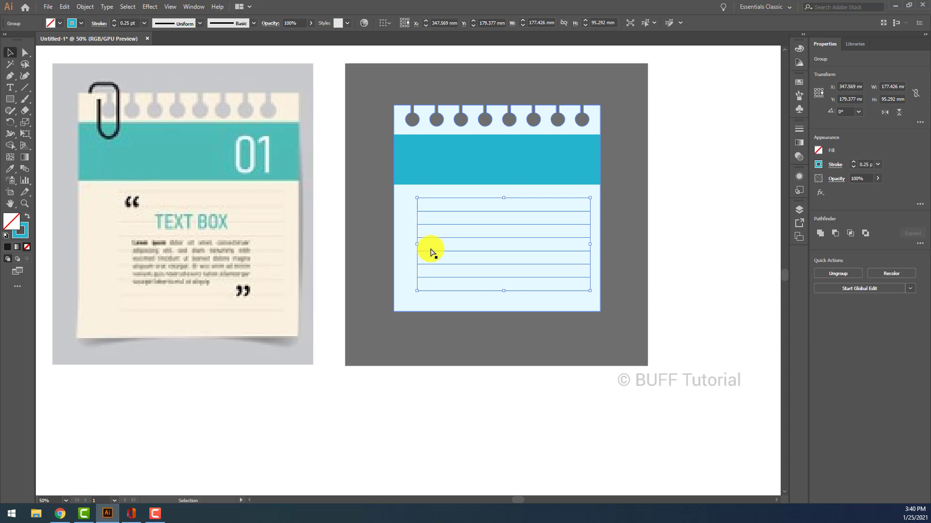
left_click(442, 426)
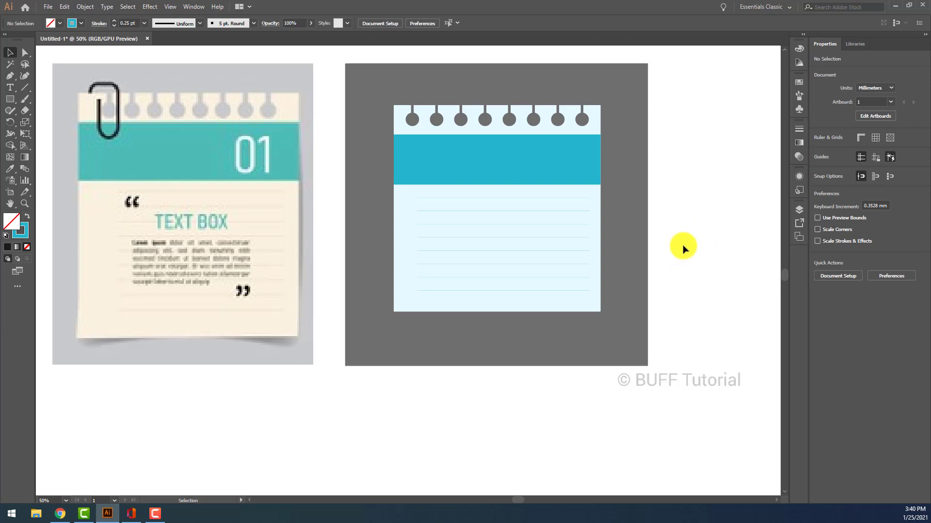
Add the text "01" in Roboto Regular at the right end of the header band and scale it to about 109 pt
left_click(10, 87)
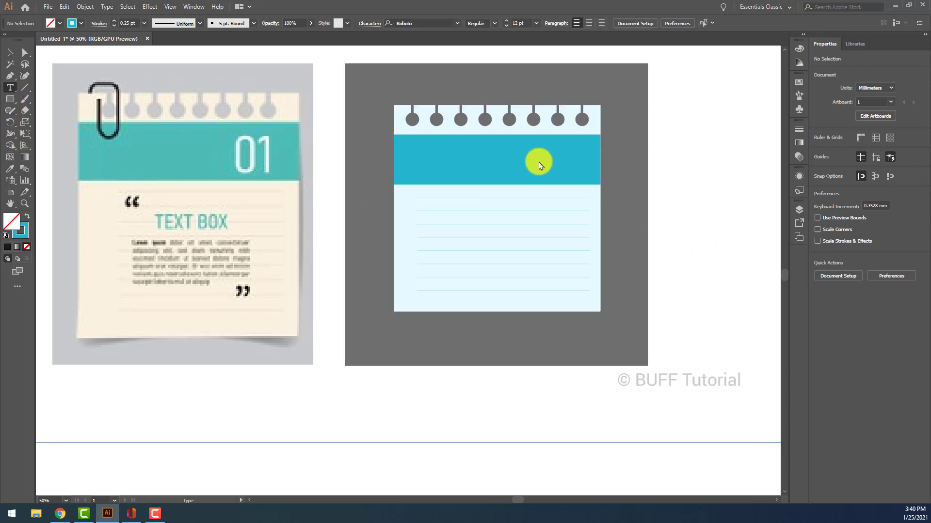
left_click(541, 161)
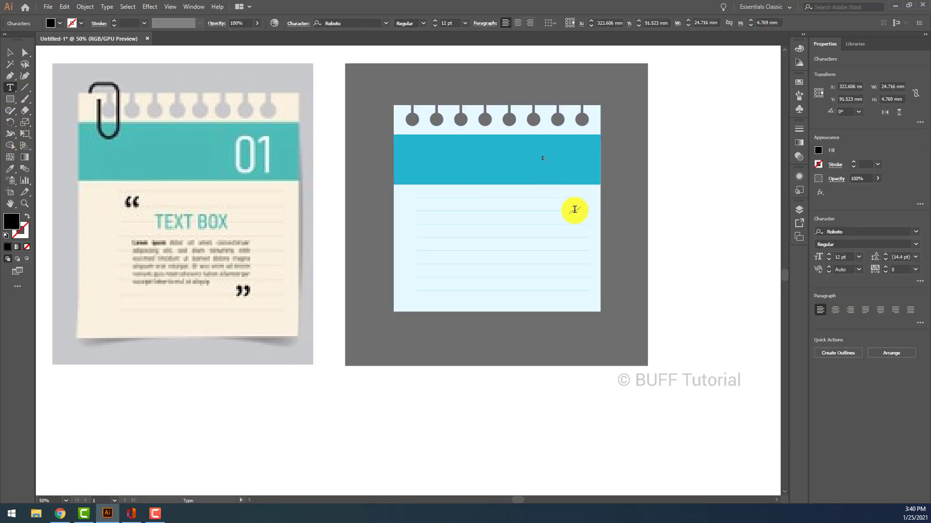
left_click(7, 54)
left_click(547, 154)
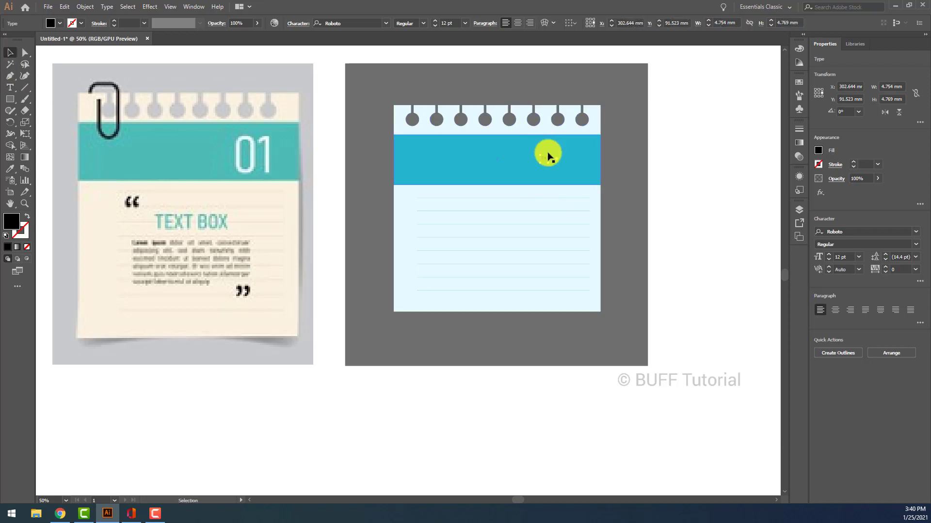
left_click_drag(548, 164, 588, 185)
Fill the header number with white and enlarge it to about 121 pt
left_click(818, 151)
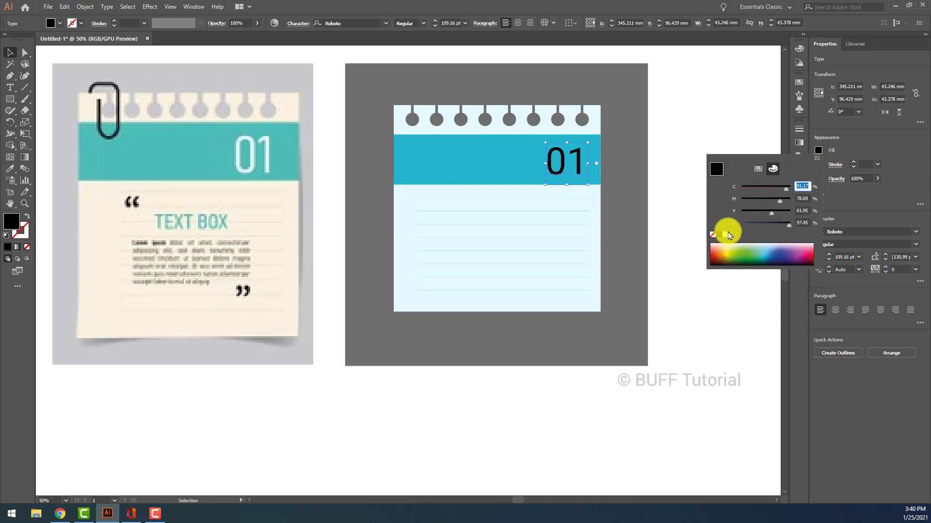
left_click(725, 235)
left_click(671, 128)
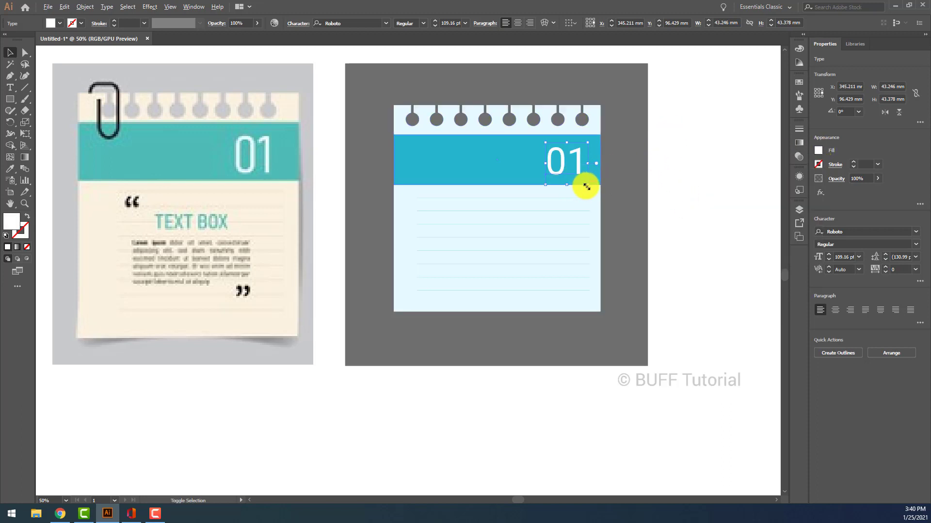
left_click_drag(584, 184, 592, 191)
left_click(694, 173)
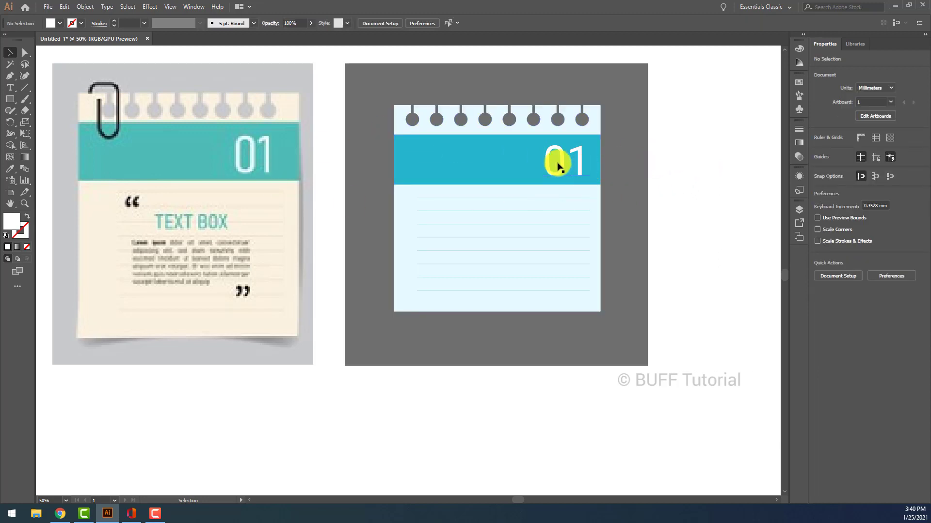
Copy the header number onto the upper left of the ruled area and replace its text with an opening double quotation mark
left_click_drag(558, 166, 449, 223)
double_click(447, 214)
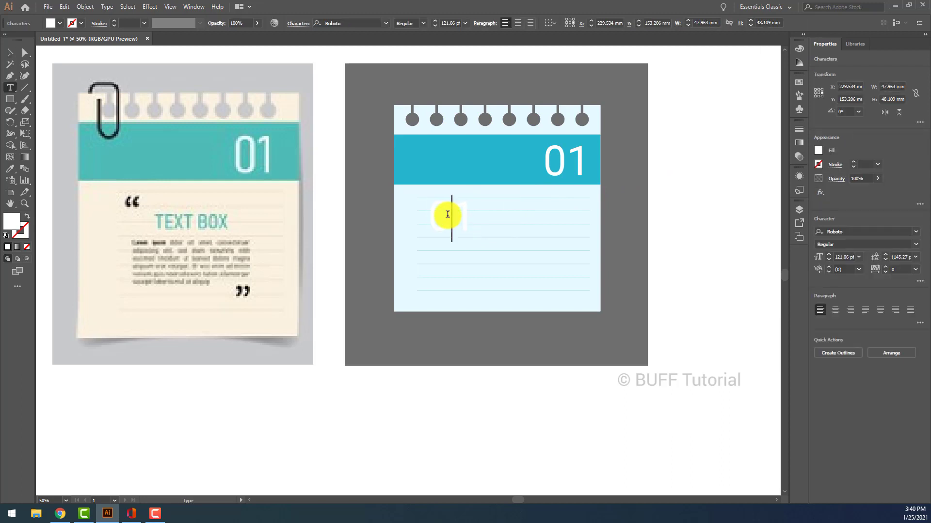
key("ctrl+a")
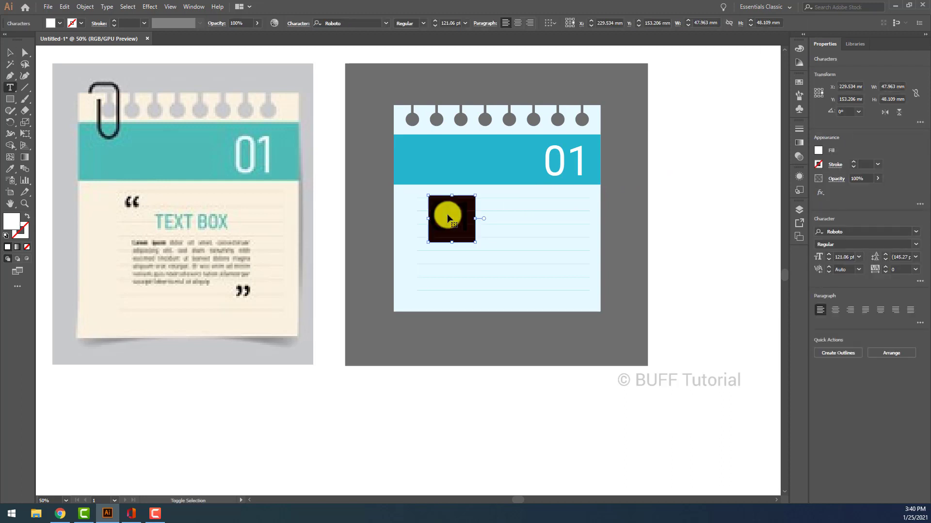
type("\"")
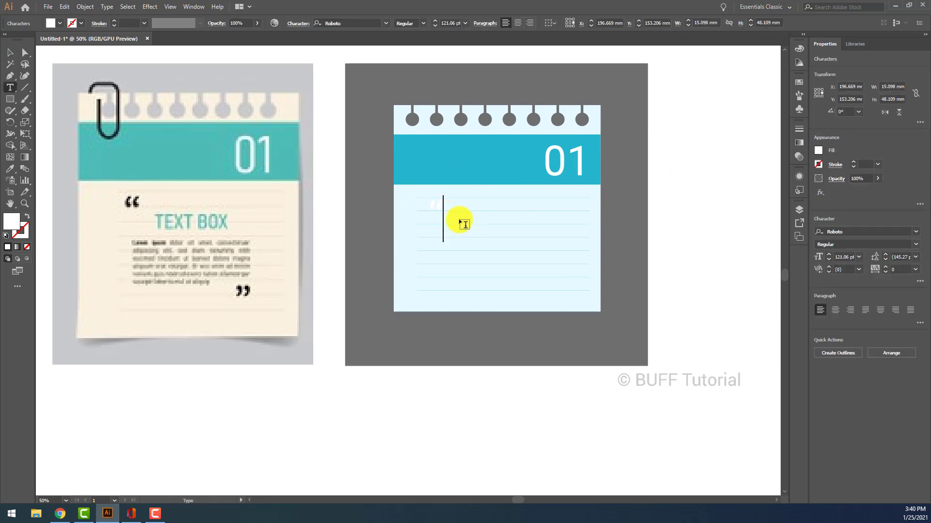
left_click(10, 52)
Fill the opening quotation mark with black
left_click(821, 151)
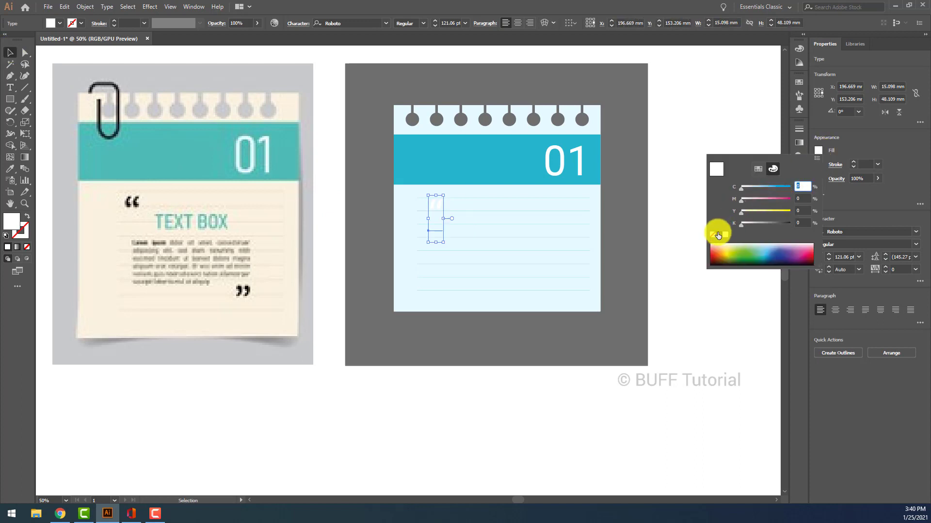
left_click(719, 235)
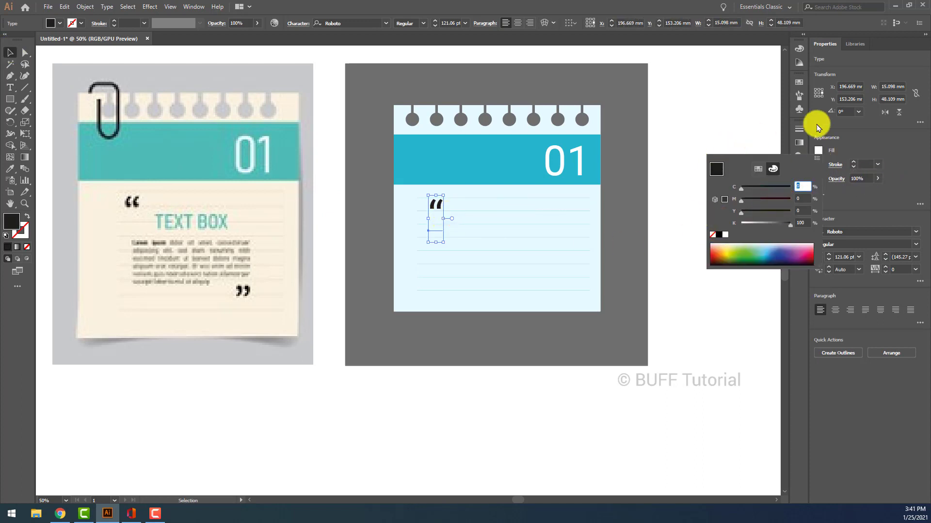
left_click(871, 134)
Set the quotation mark's font to Proxima Nova Light and increase its size to 143.06 pt
left_click(858, 231)
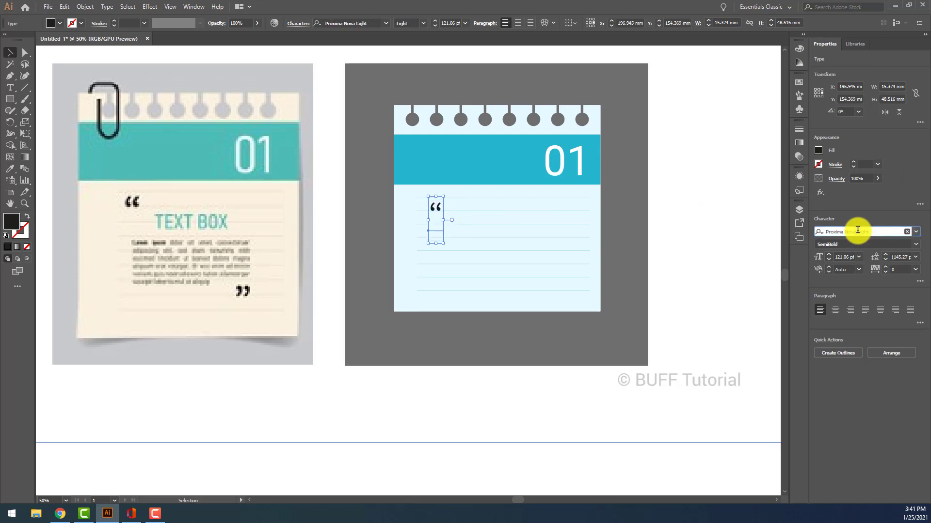
double_click(442, 212)
double_click(444, 212)
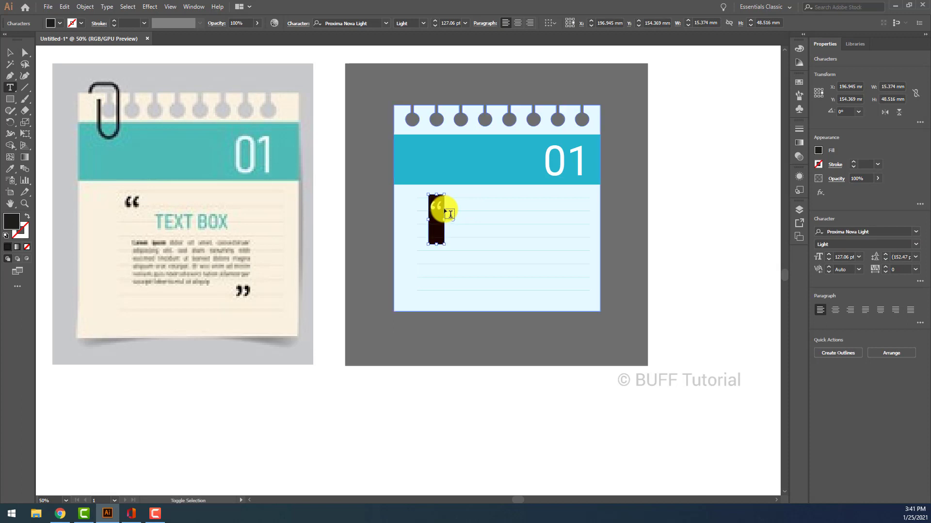
key("ctrl+shift+period")
key("ctrl+shift+period")
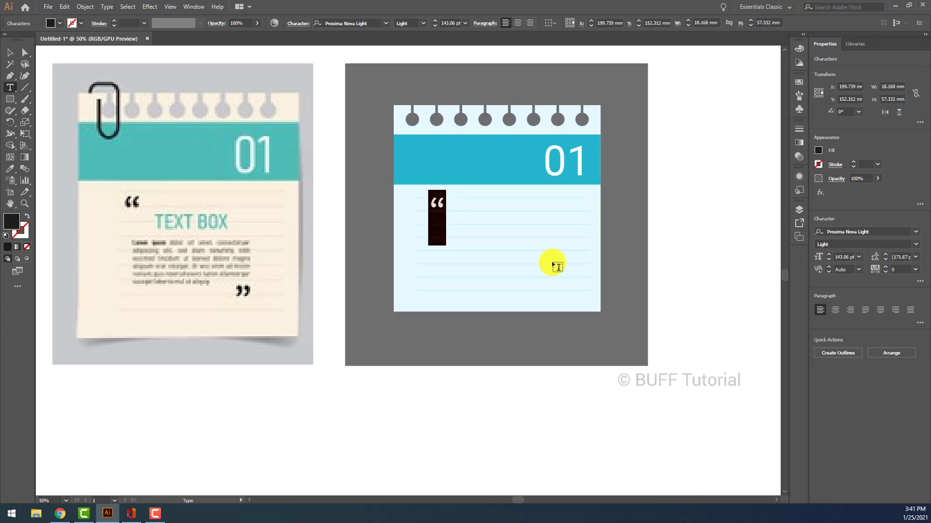
left_click(916, 257)
left_click(913, 260)
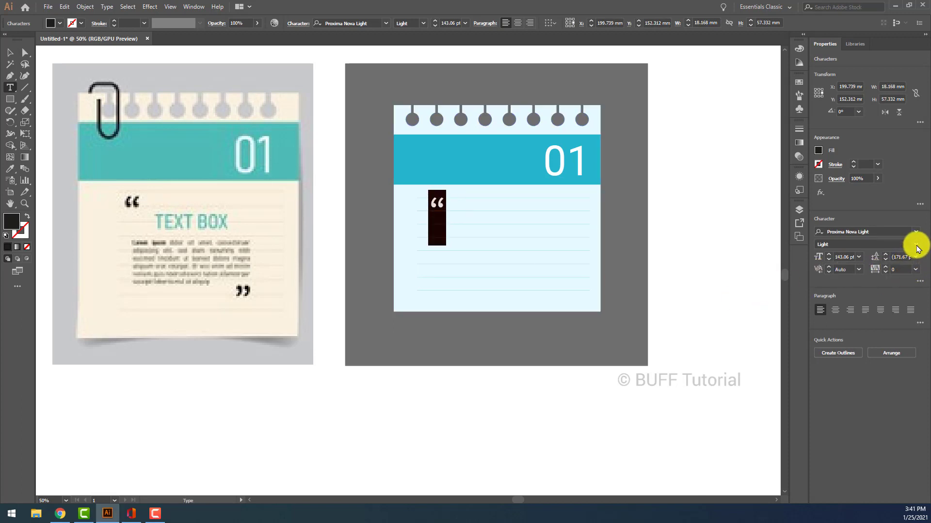
left_click(915, 244)
left_click(914, 243)
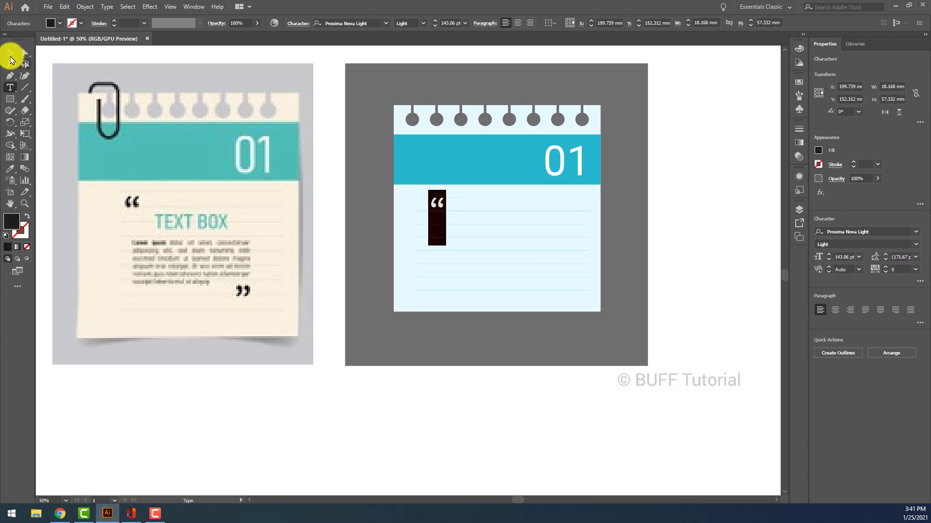
Copy the quotation mark to the lower right of the ruled area and flip the copy horizontally and vertically
left_click(10, 52)
left_click_drag(440, 209, 555, 270)
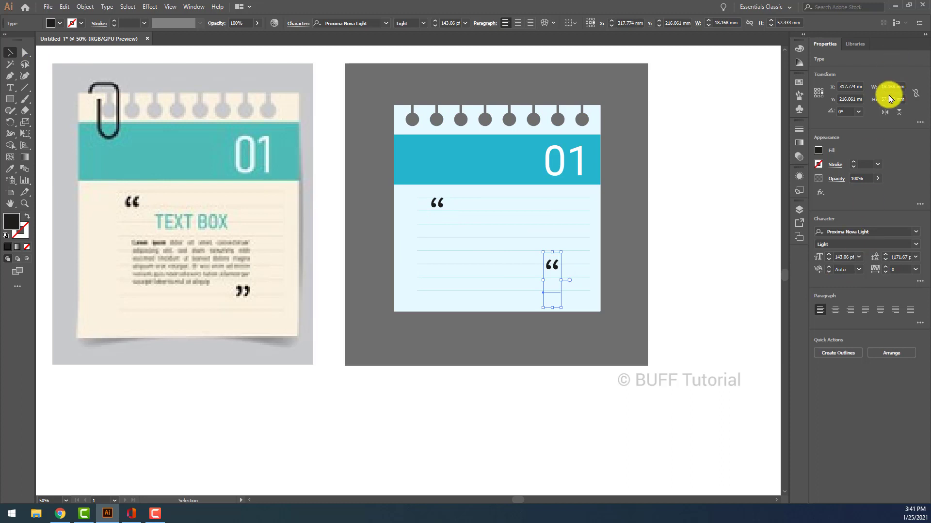
left_click(885, 112)
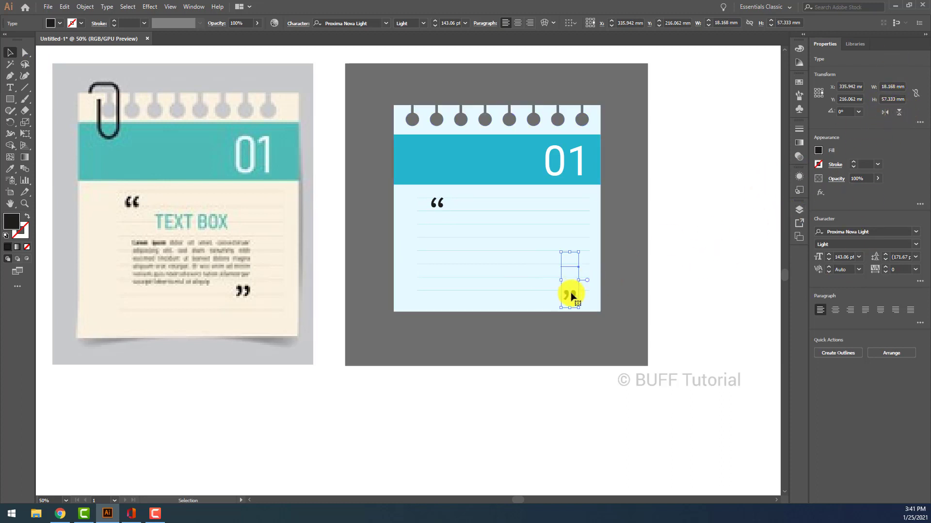
Raise the closing quotation mark above the last ruled line and shift the opening mark left to the start of the lines
left_click_drag(569, 295, 575, 277)
left_click(708, 233)
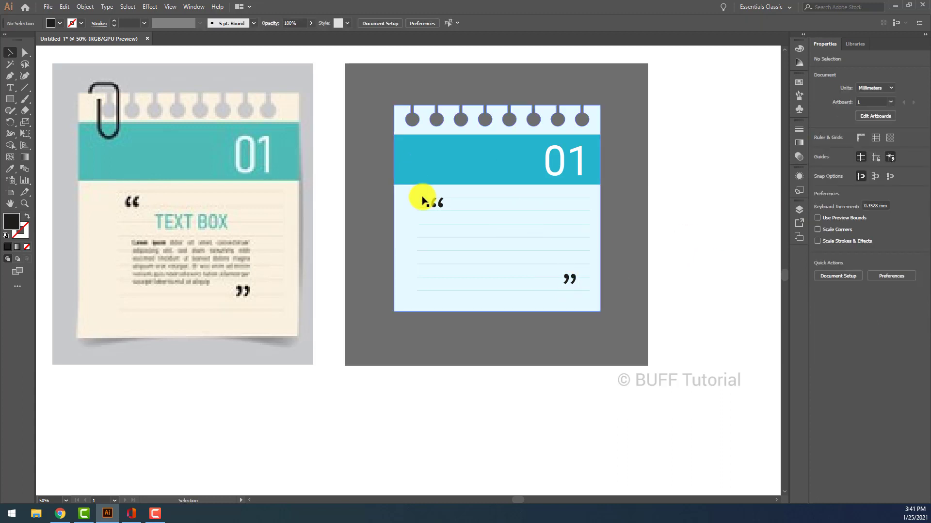
left_click_drag(439, 203, 427, 204)
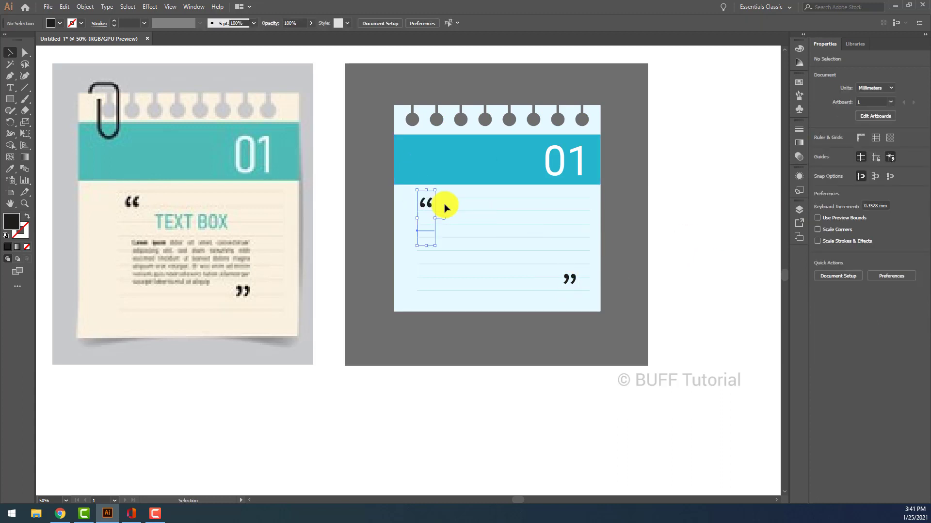
left_click(679, 206)
Copy the header number to the middle of the ruled area and replace its text with "TEXT BOX"
left_click(575, 180)
left_click_drag(575, 181, 499, 222)
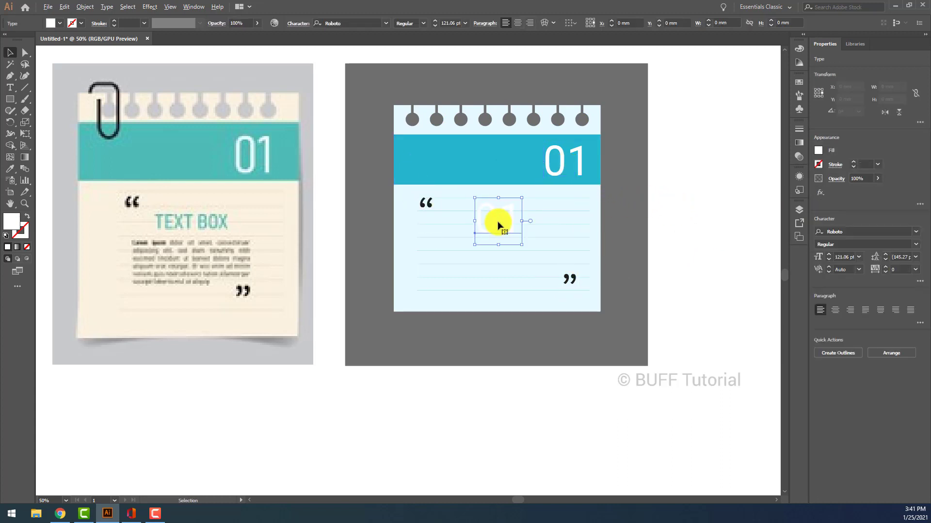
double_click(497, 220)
key("ctrl+a")
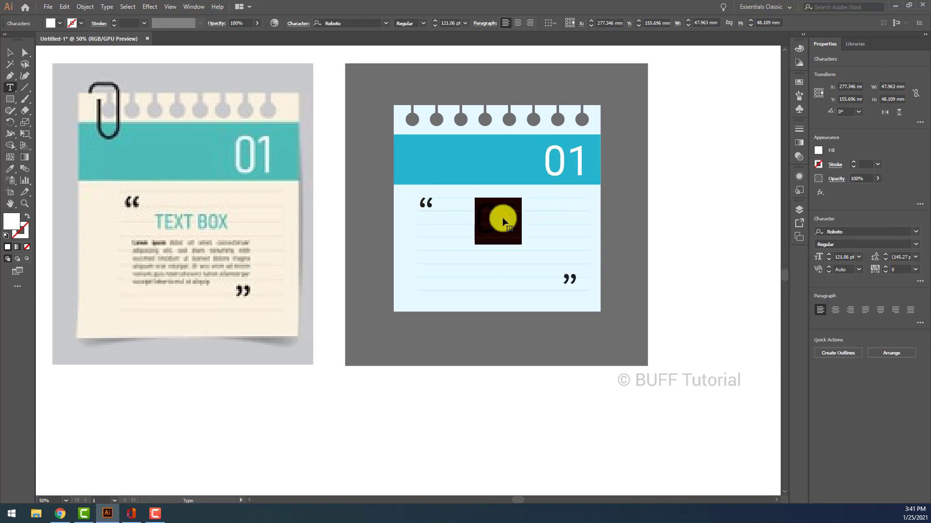
type("TEXT B")
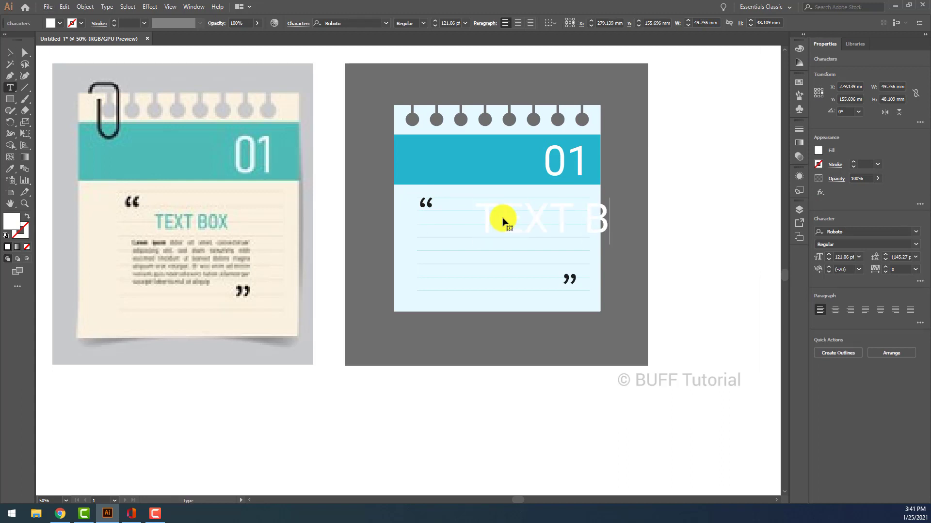
type("OX")
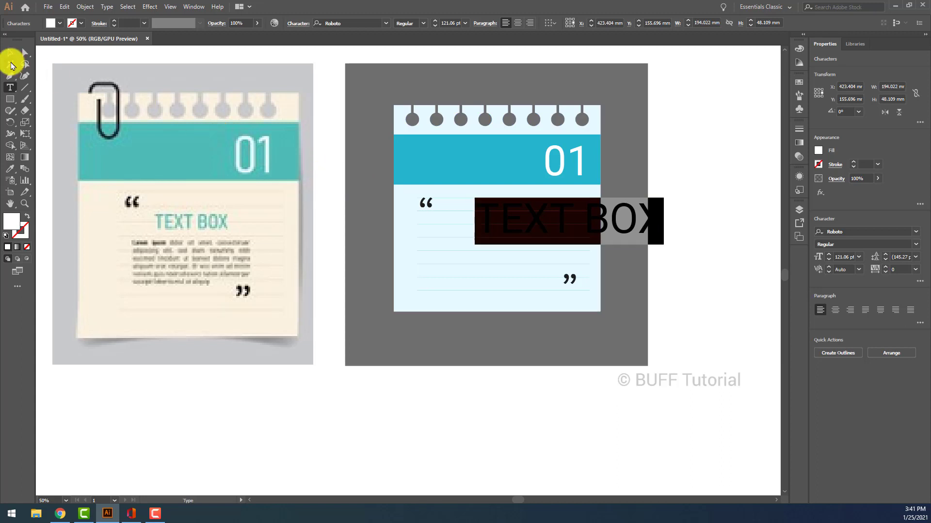
left_click(10, 53)
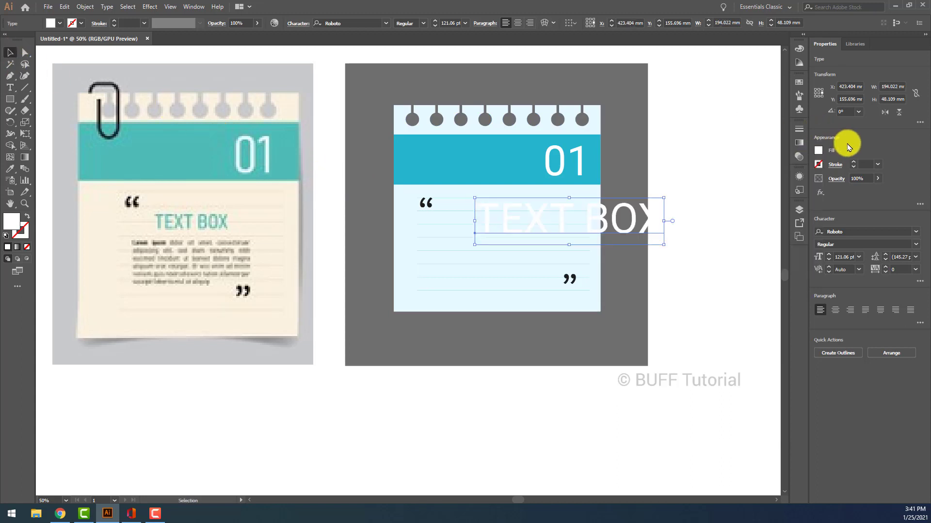
Fill the "TEXT BOX" title with the teal sampled from the header band
key("i")
left_click(434, 141)
key("v")
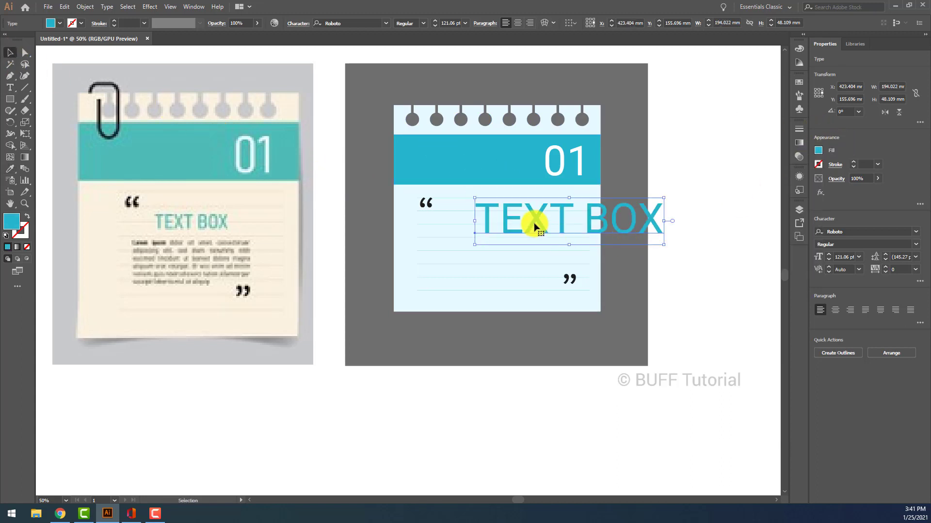
Shift the title left, scale it down to about 59.74 pt and set its font style to Medium
left_click_drag(534, 218, 501, 223)
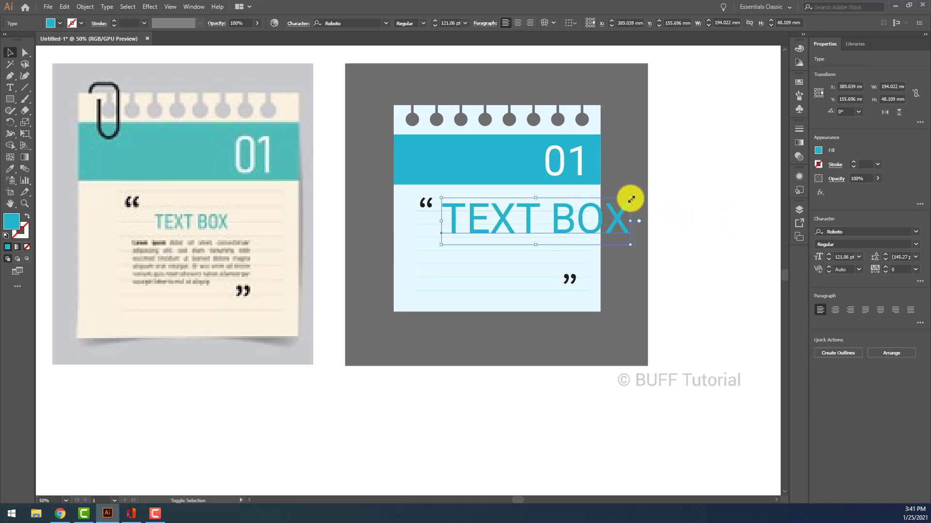
left_click_drag(631, 199, 523, 234)
left_click(920, 246)
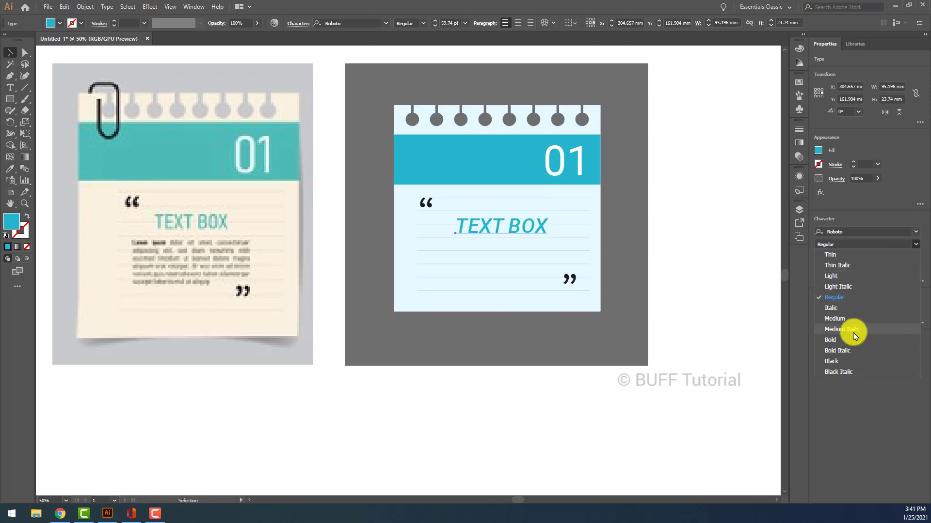
left_click(852, 316)
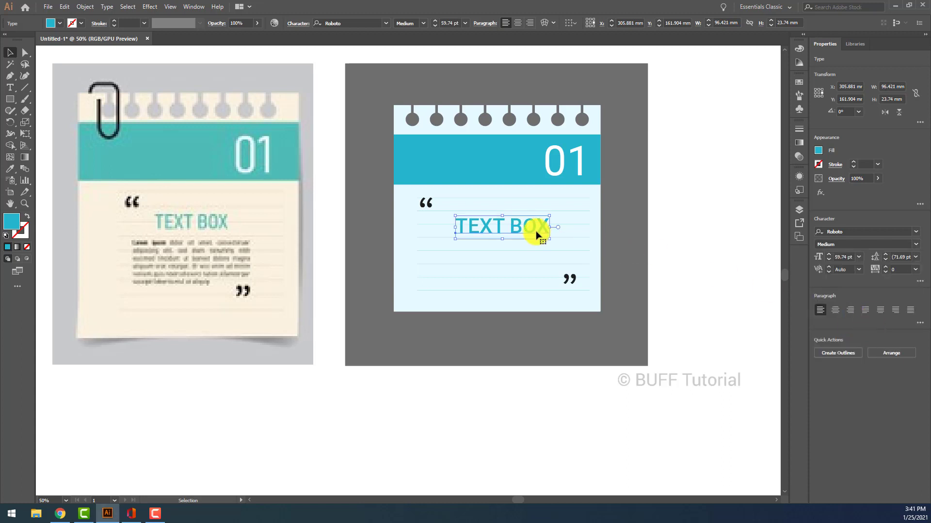
Scale the title down to about 55 pt and place it near the top of the ruled area, beside the opening quotation mark
left_click_drag(536, 235, 518, 210)
scroll(541, 228, "up", 2)
scroll(521, 211, "down", 2)
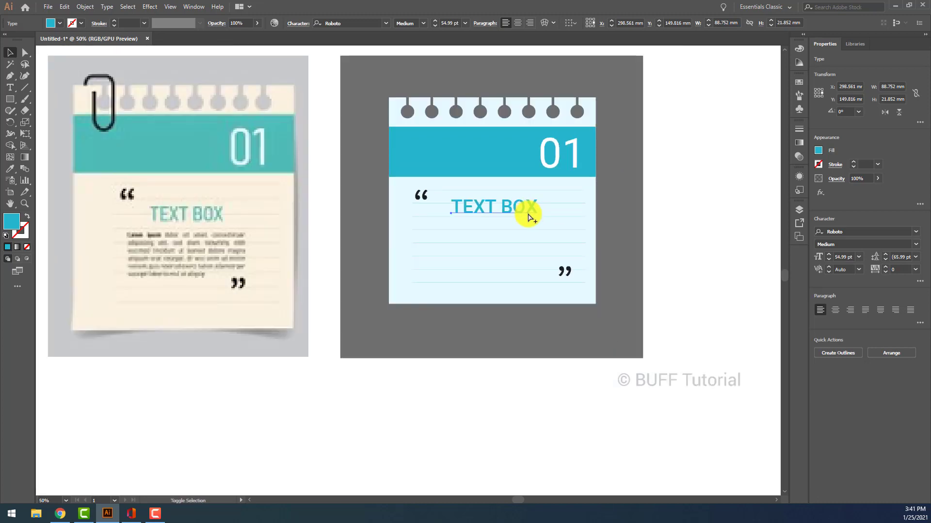
left_click(679, 204)
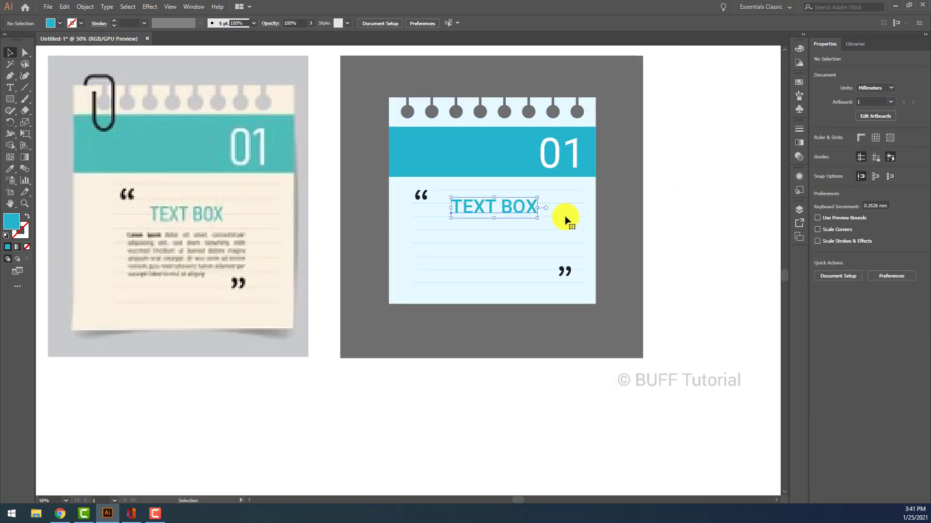
left_click(673, 208)
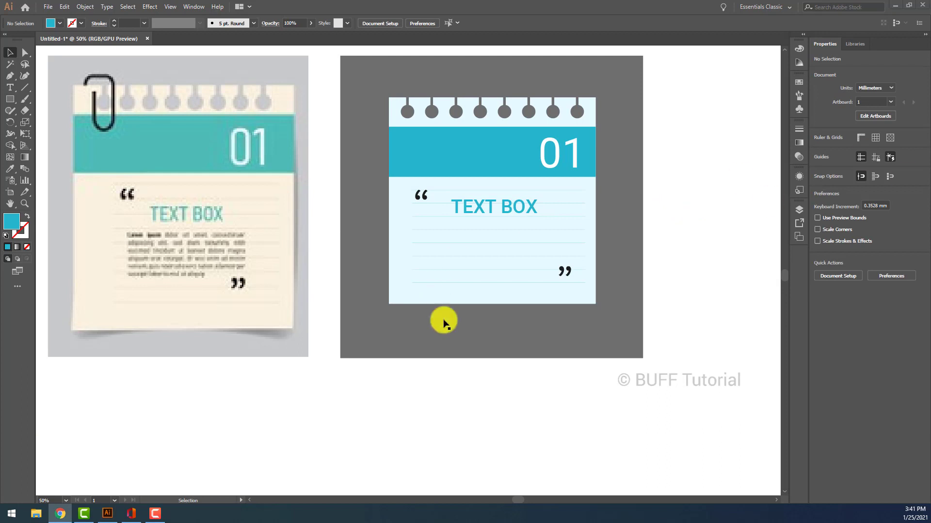
Create an area text frame about 204 by 69 mm below the grey background, size its text 30 pt and fill it with placeholder text
left_click(10, 89)
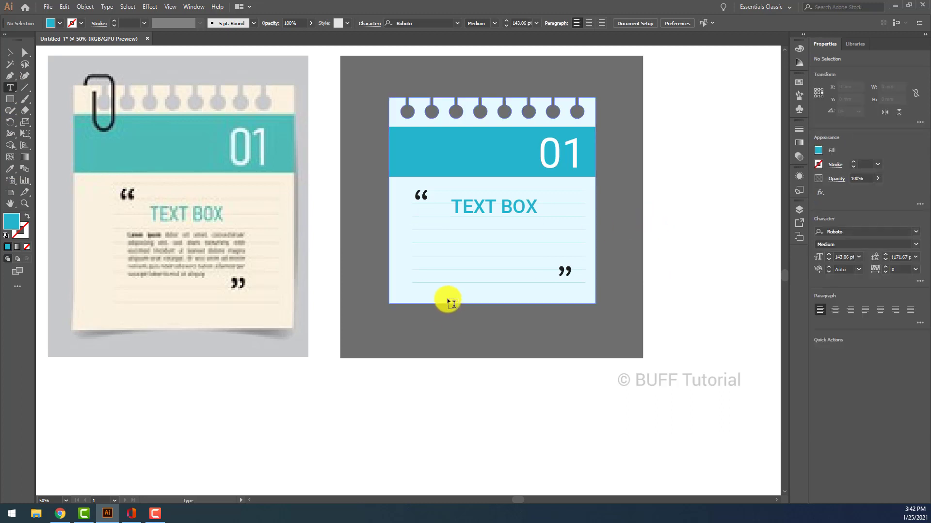
left_click_drag(376, 359, 575, 425)
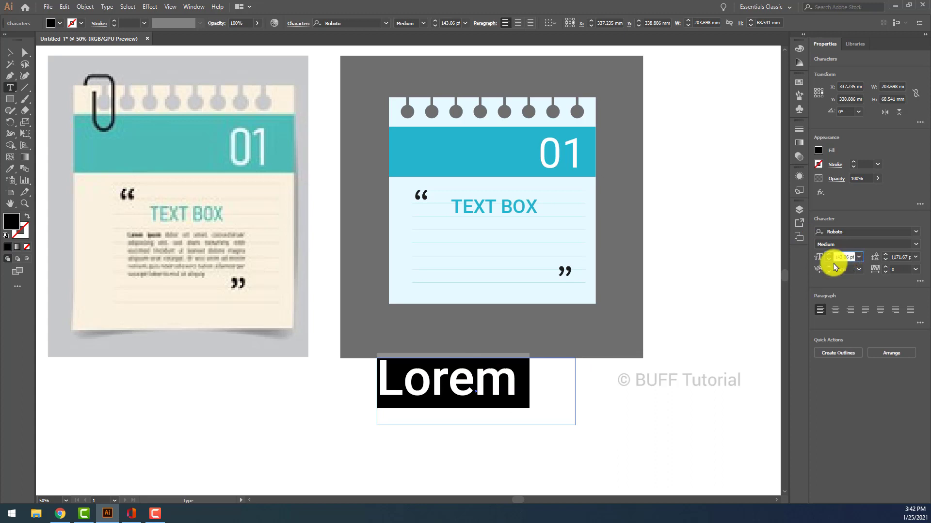
key("Return")
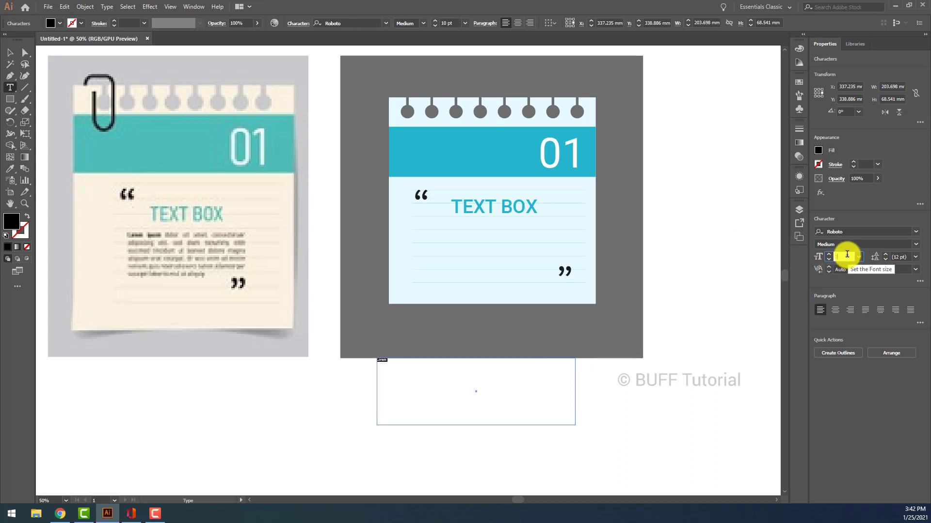
left_click(106, 6)
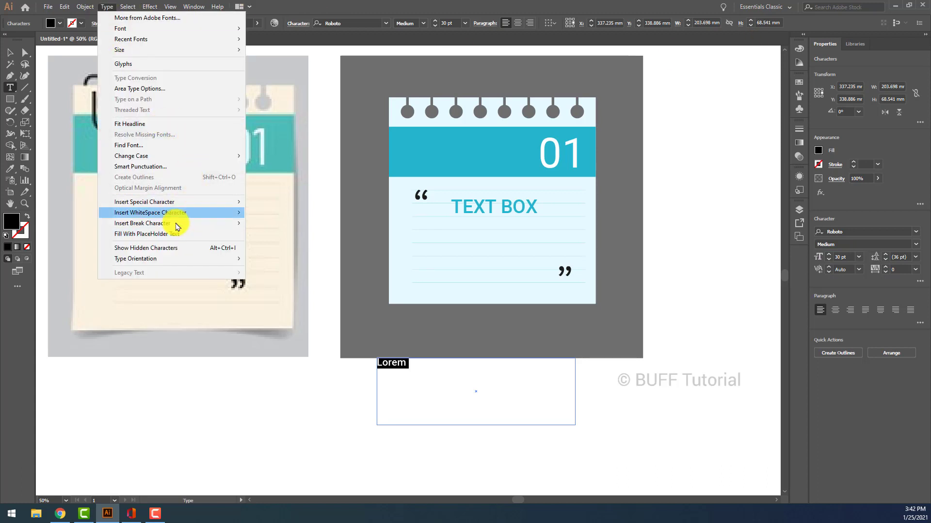
left_click(187, 235)
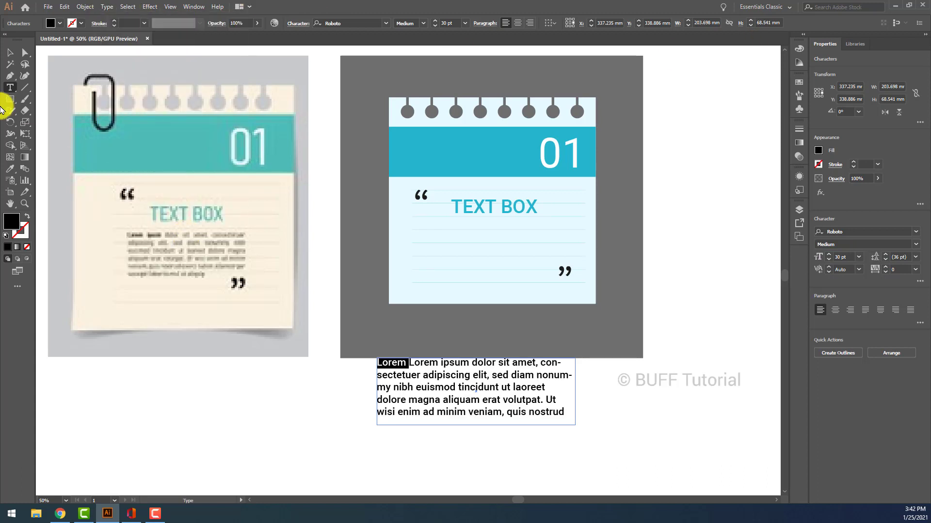
Move the placeholder paragraph under the "TEXT BOX" title and set its font size to 20 pt
left_click(11, 54)
left_click_drag(446, 387, 508, 259)
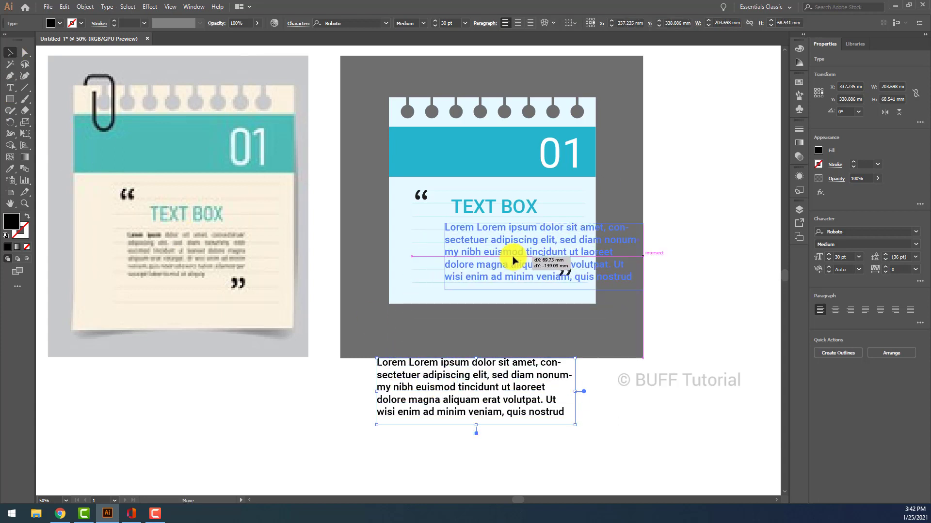
left_click(850, 257)
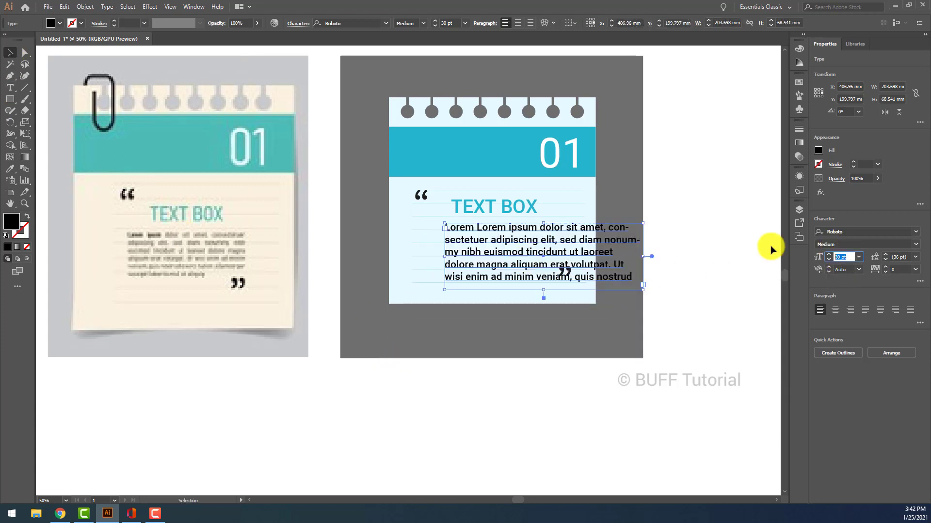
type("20")
key("Return")
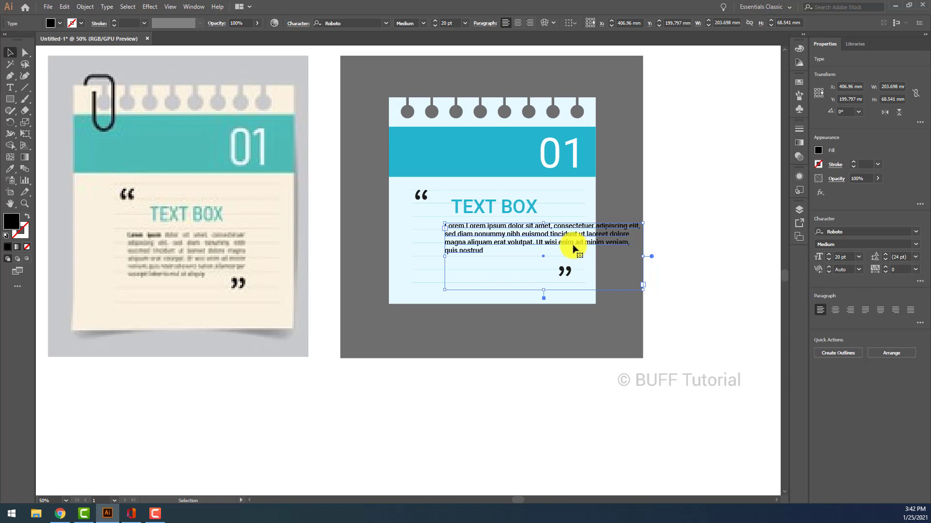
Delete the end of the paragraph after "euismod t" and set its leading to 31 pt
double_click(605, 243)
left_click_drag(552, 234, 632, 301)
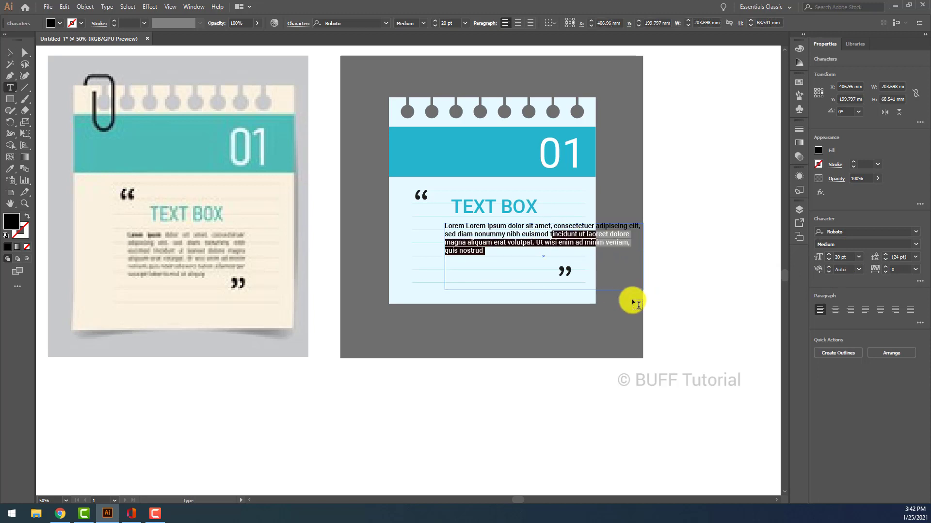
key("BackSpace")
left_click(10, 52)
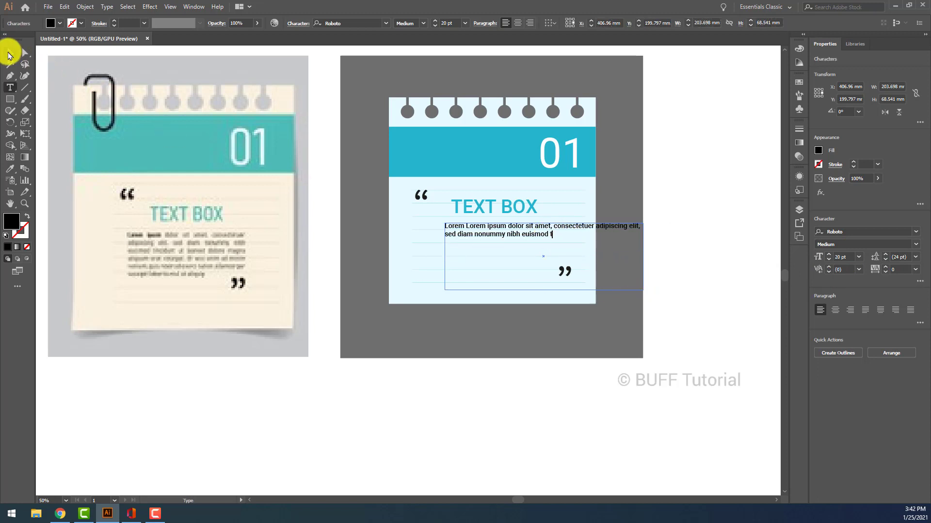
left_click(896, 256)
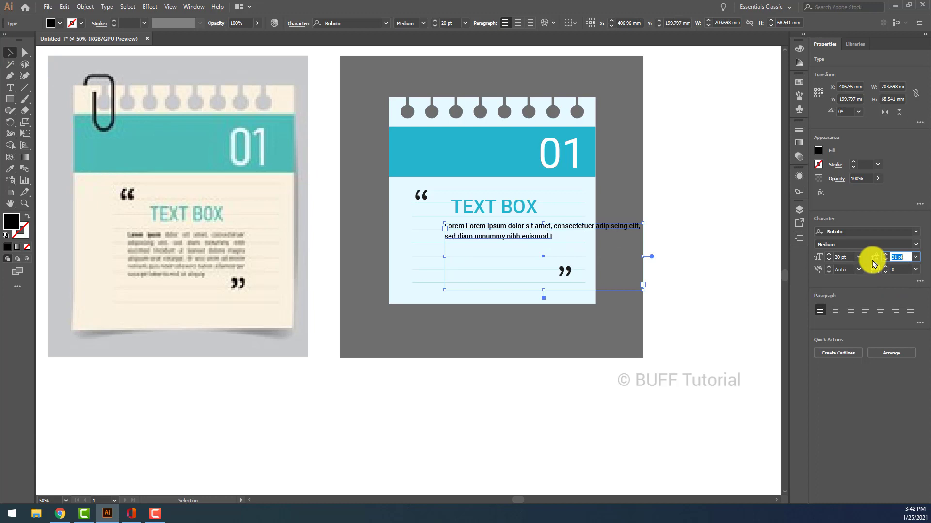
Fill the paragraph text with a dark grey swatch
left_click(818, 151)
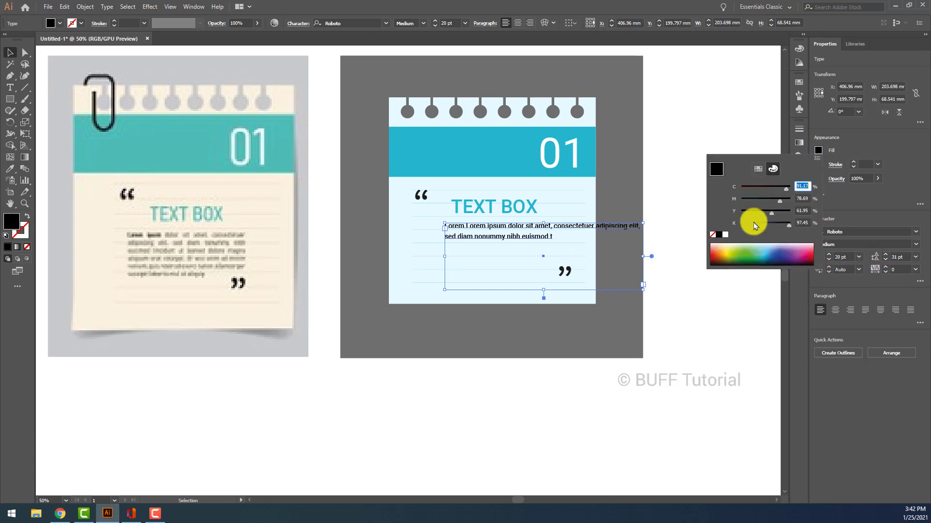
left_click(791, 213)
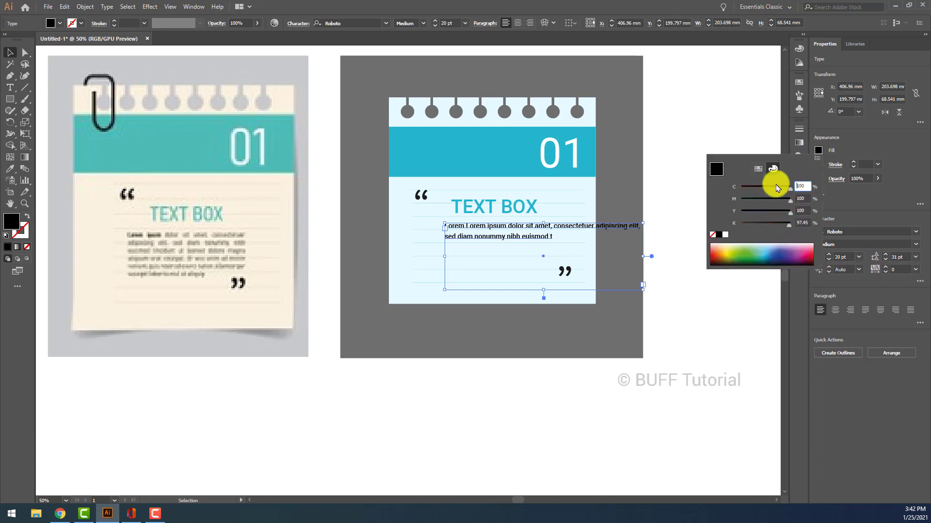
left_click(758, 168)
left_click(725, 215)
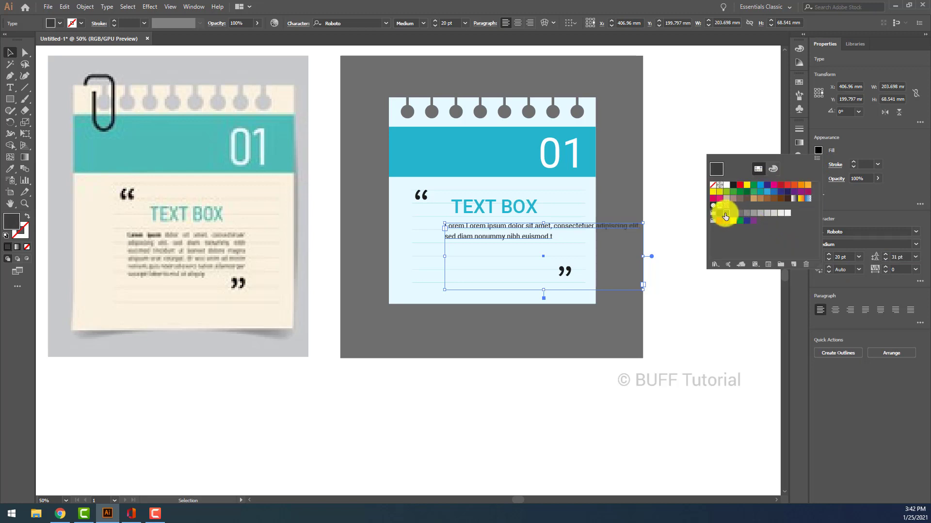
Resize the paragraph's text frame to about 129.7 mm wide so it fits between the two quotation marks
left_click_drag(643, 258, 552, 257)
scroll(480, 248, "up", 2)
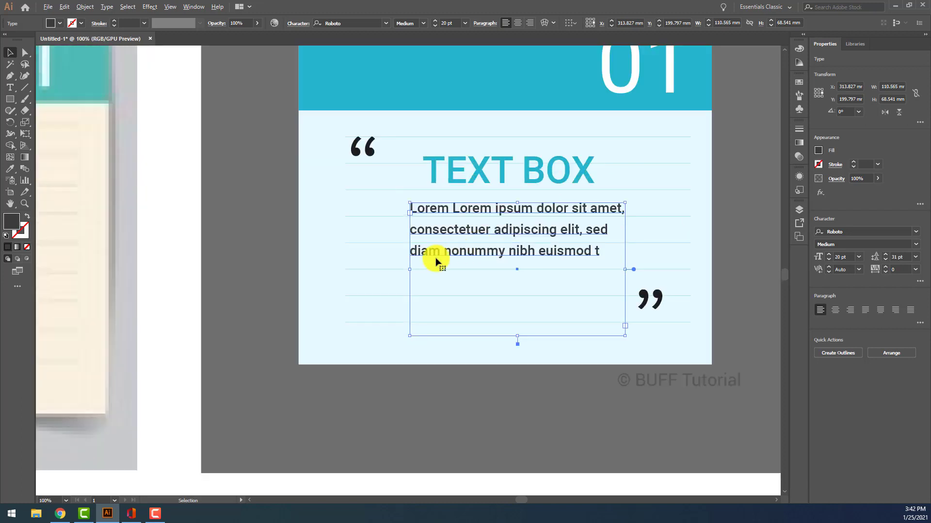
left_click_drag(394, 270, 377, 270)
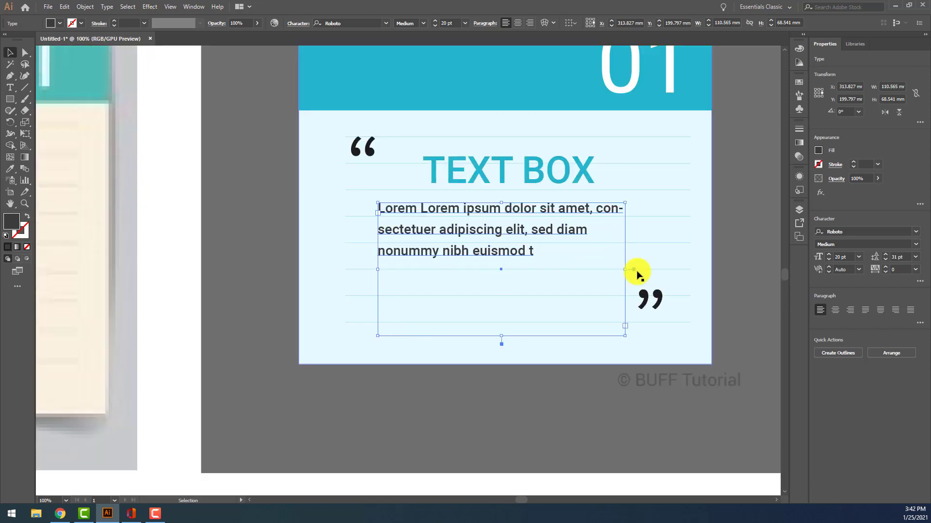
left_click_drag(624, 268, 631, 270)
Turn off hyphenation for the paragraph text
left_click(192, 7)
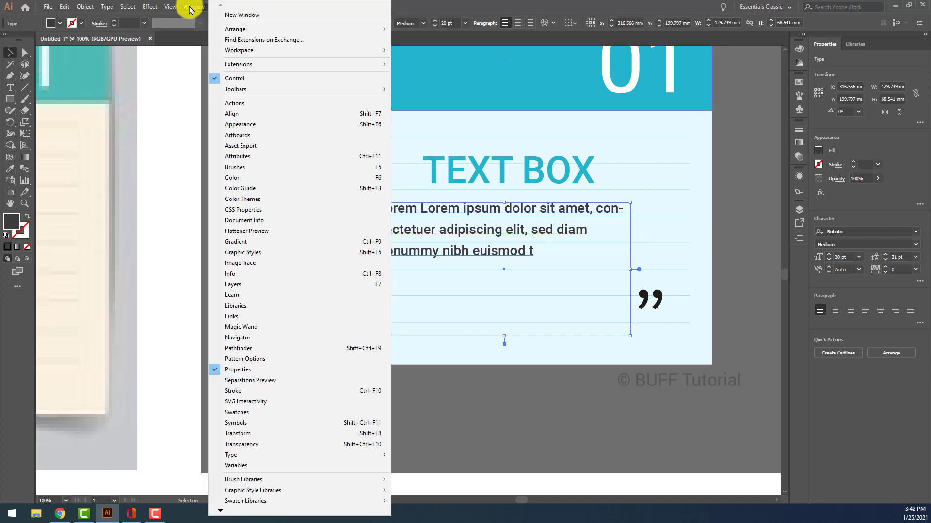
left_click(484, 21)
left_click(485, 23)
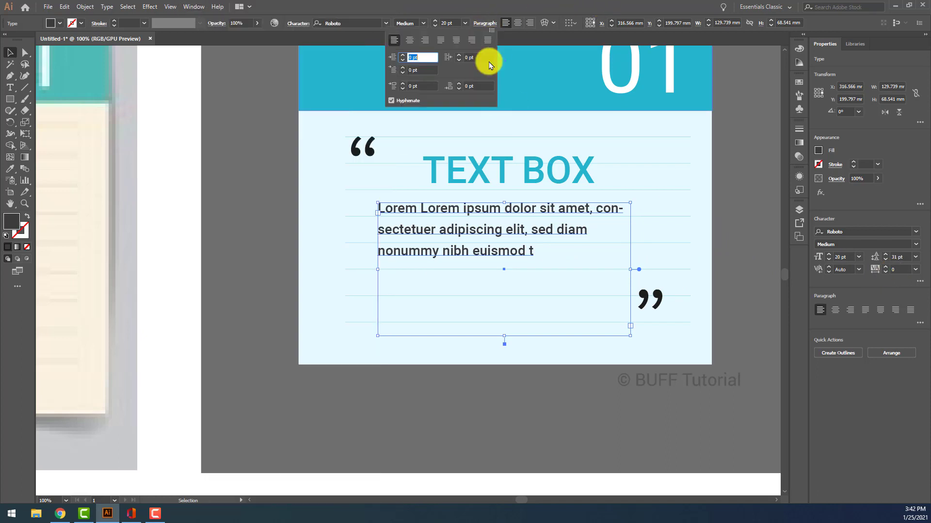
left_click(406, 101)
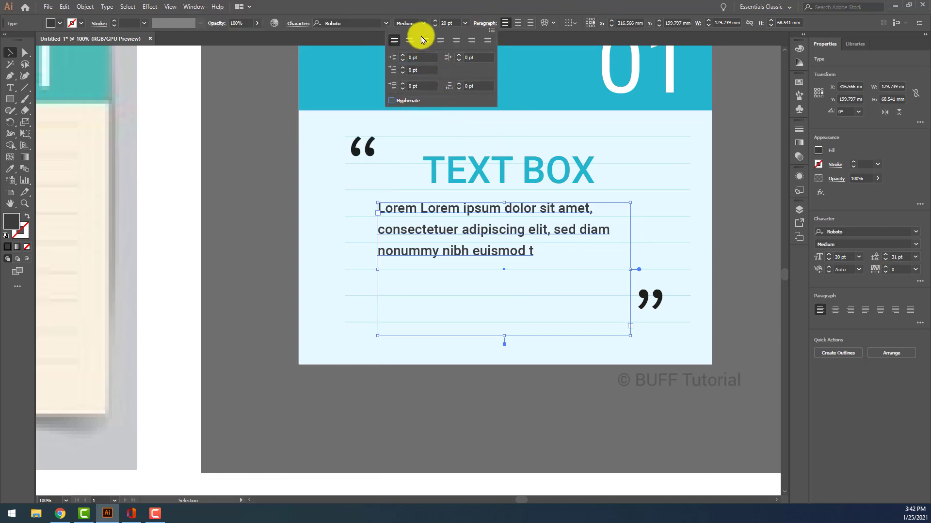
Increase the paragraph's font size to 25 pt
left_click(436, 21)
left_click(436, 21)
left_click(436, 21)
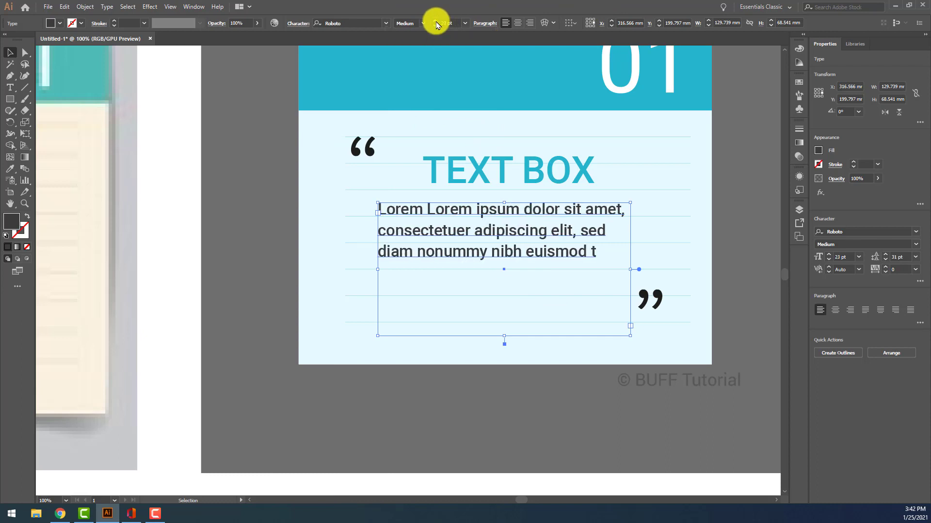
left_click(435, 21)
left_click(436, 22)
left_click(436, 21)
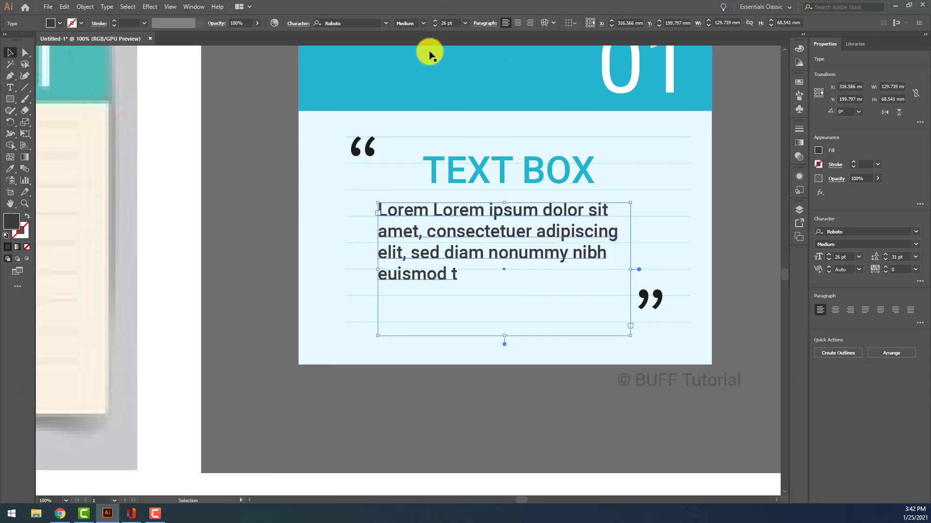
left_click(435, 25)
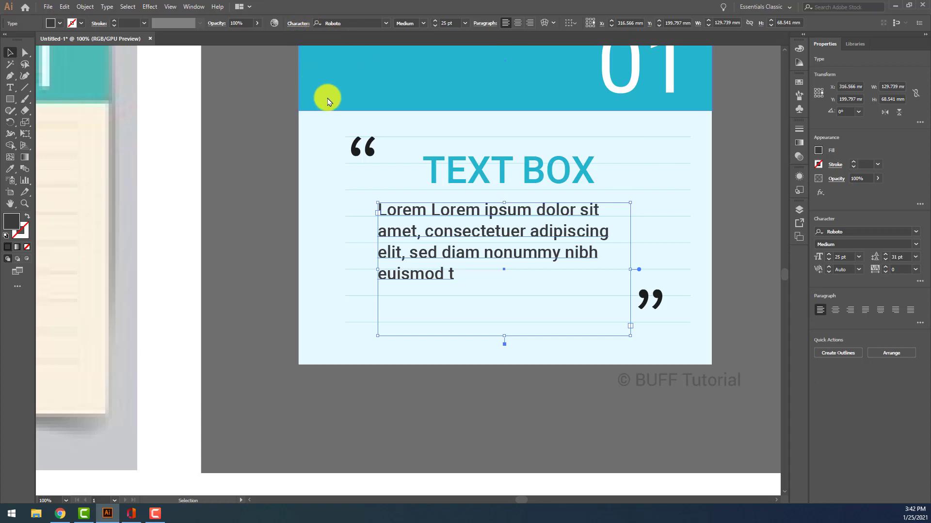
Filter the font list to script typefaces and apply Gabriola to the paragraph
key("ctrl+t")
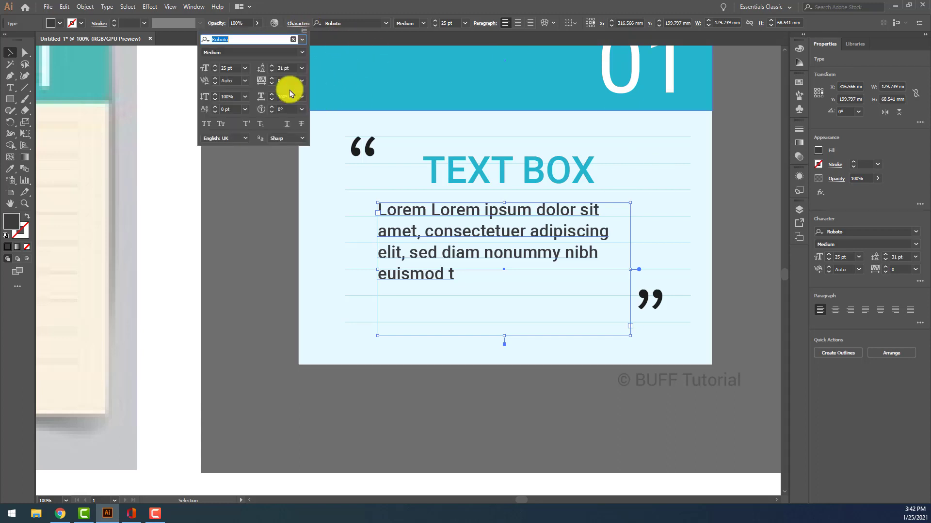
left_click(302, 43)
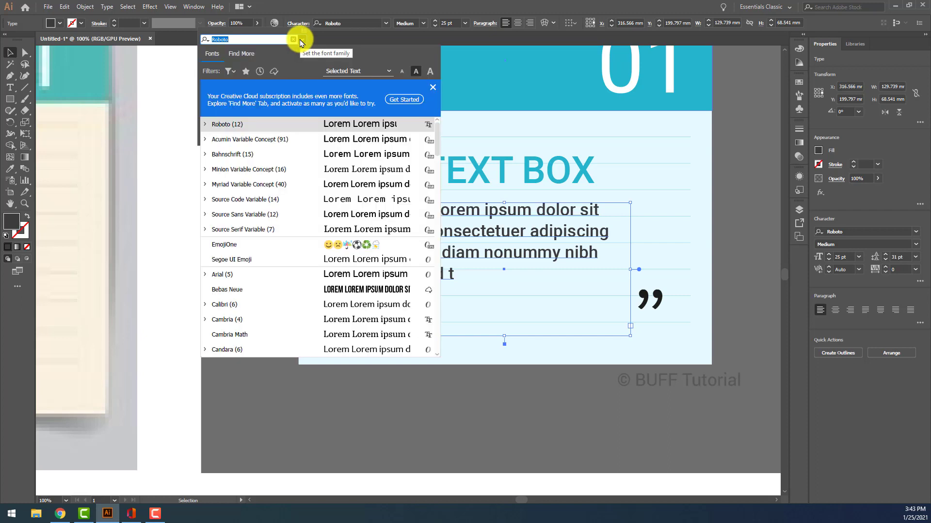
left_click(229, 70)
left_click(220, 122)
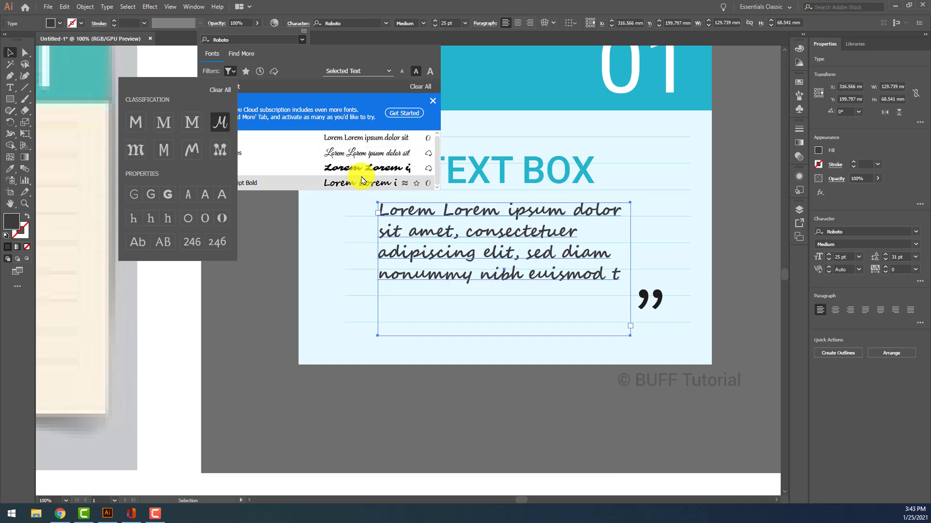
left_click(368, 138)
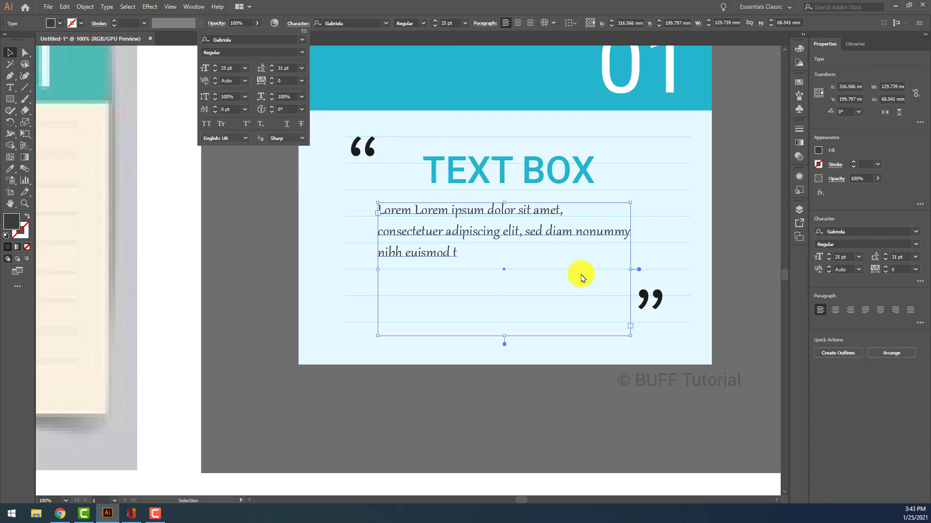
Enlarge the Gabriola paragraph to 36 pt and set its leading to 35 pt
left_click(830, 259)
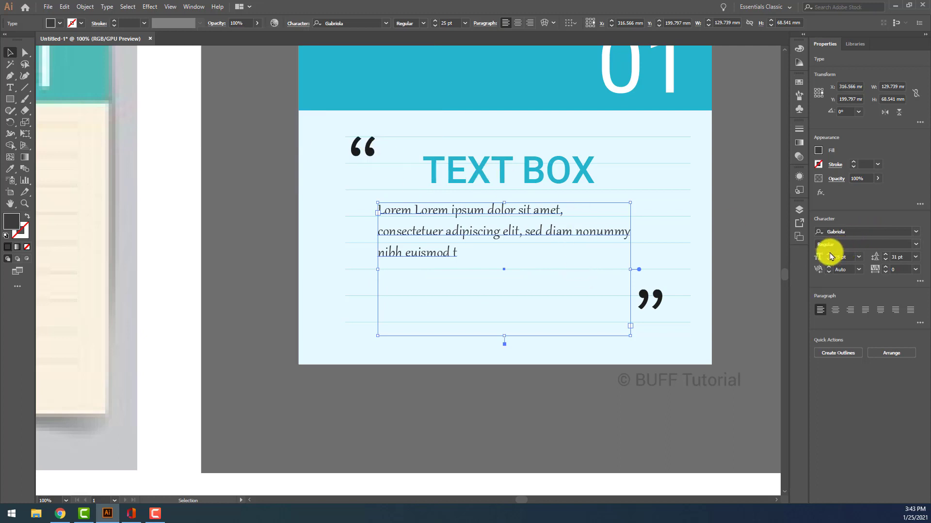
scroll(831, 258, "up", 7)
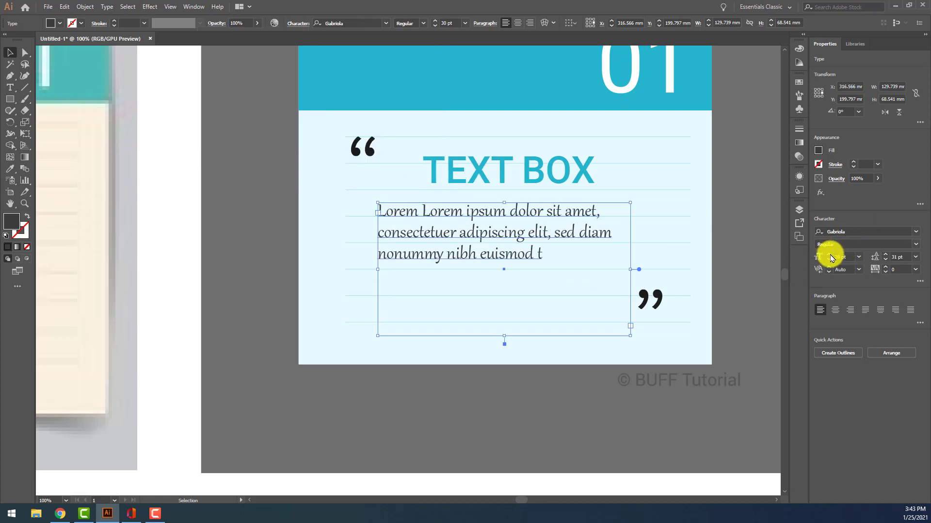
scroll(831, 258, "up", 4)
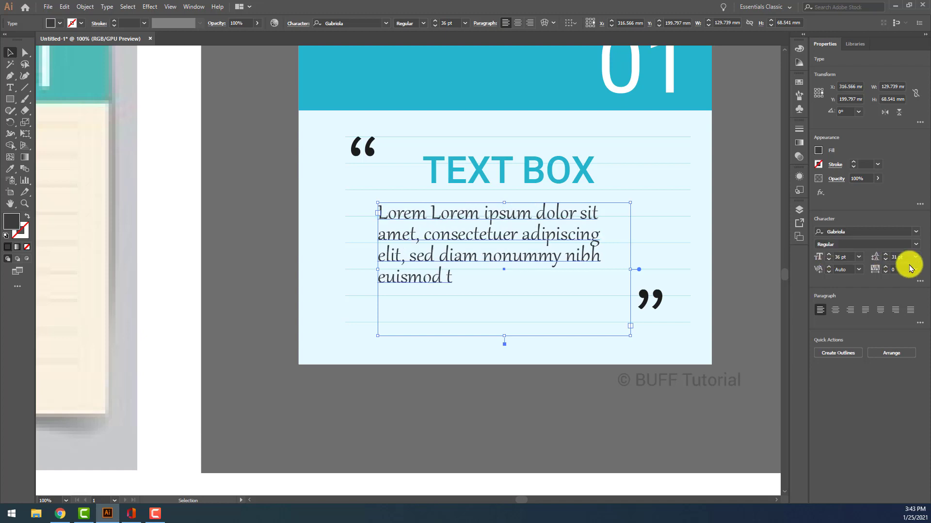
scroll(889, 258, "up", 5)
left_click(734, 272)
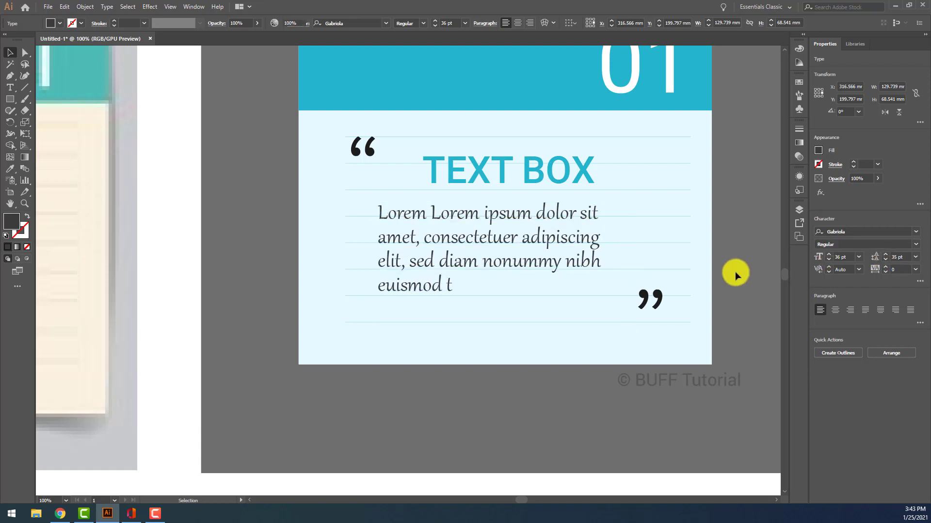
Move the "TEXT BOX" title left beside the opening quotation mark and align the paragraph's left edge with it
scroll(735, 271, "down", 2)
left_click_drag(682, 227, 580, 248)
left_click(513, 265)
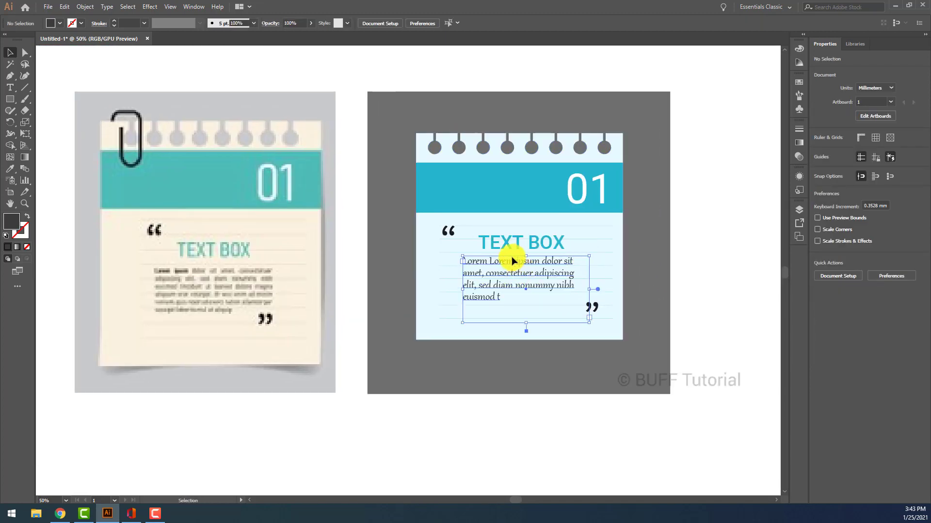
left_click(504, 246)
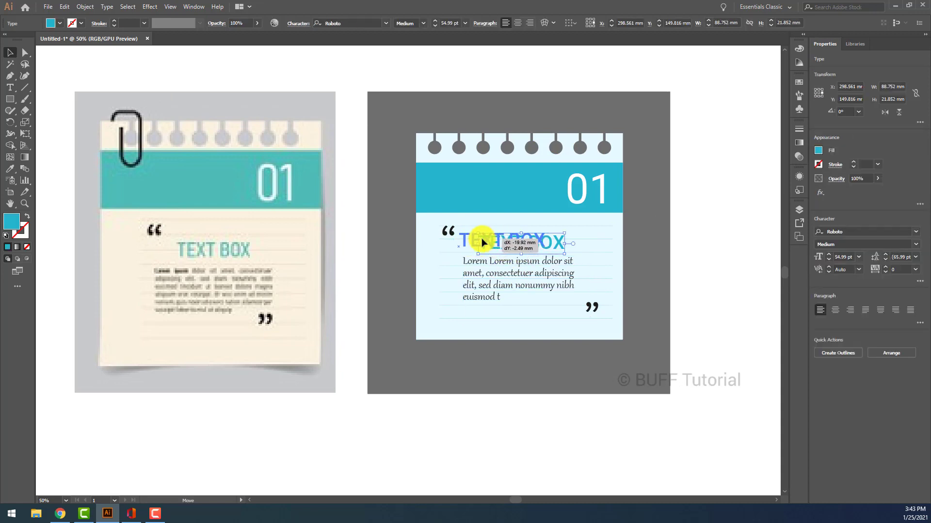
left_click_drag(481, 240, 482, 240)
left_click(515, 279)
left_click_drag(513, 270, 509, 270)
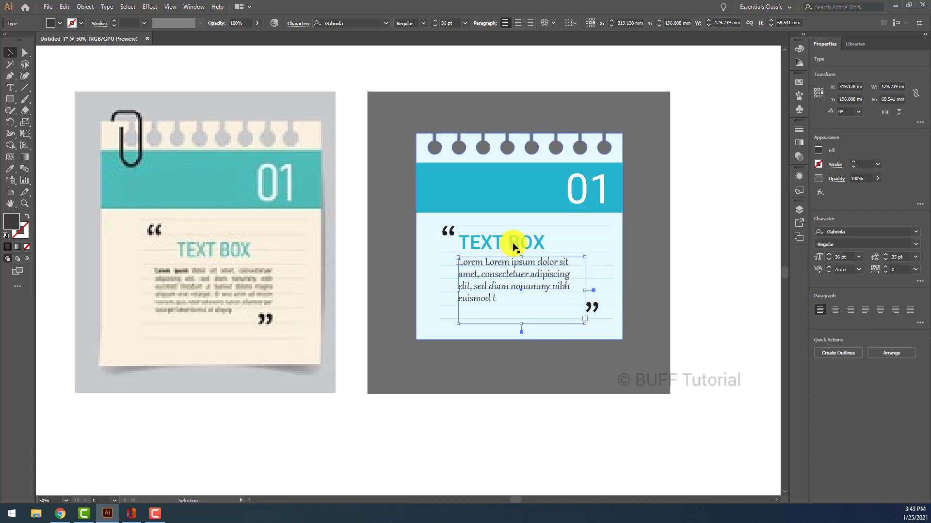
Nudge the paragraph and the "TEXT BOX" title down slightly to balance their spacing in the ruled area
key("shift+Down")
key("shift+Down")
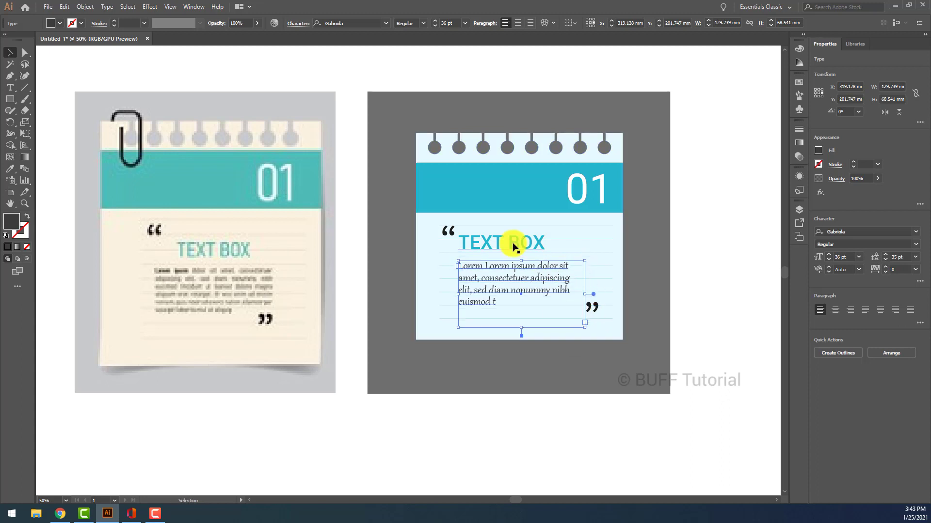
left_click(513, 245)
key("shift+Down")
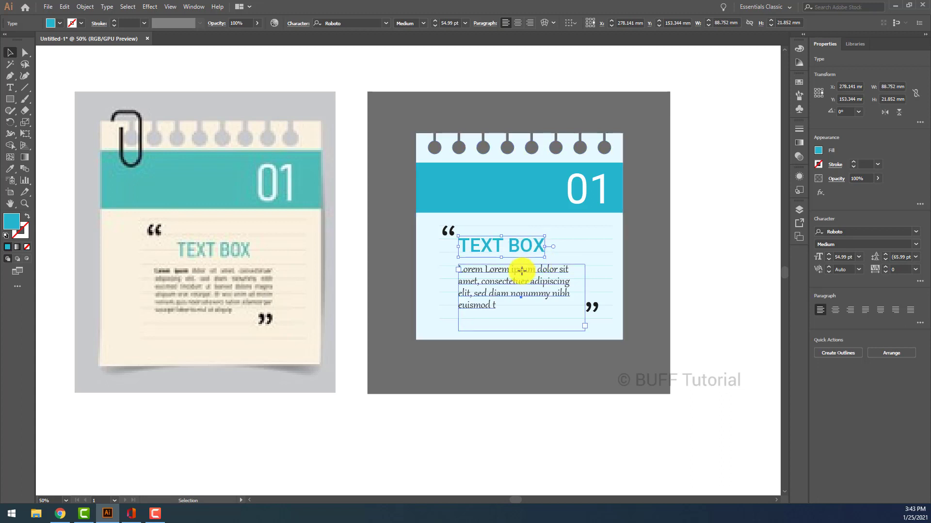
Nudge the body paragraph up slightly toward the "TEXT BOX" title
left_click(523, 272)
key("Up")
key("Up")
key("Up")
key("Up")
key("Up")
key("Up")
double_click(521, 279)
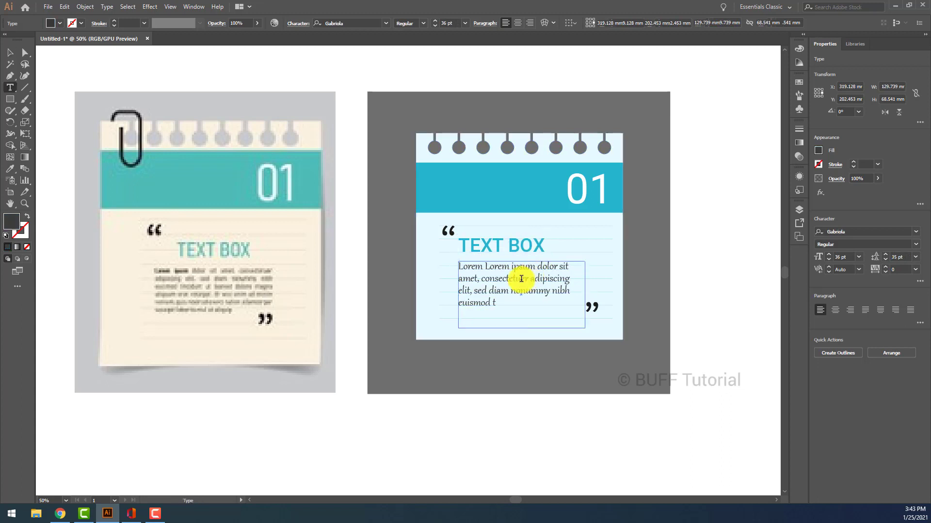
key("ctrl+a")
left_click(484, 281)
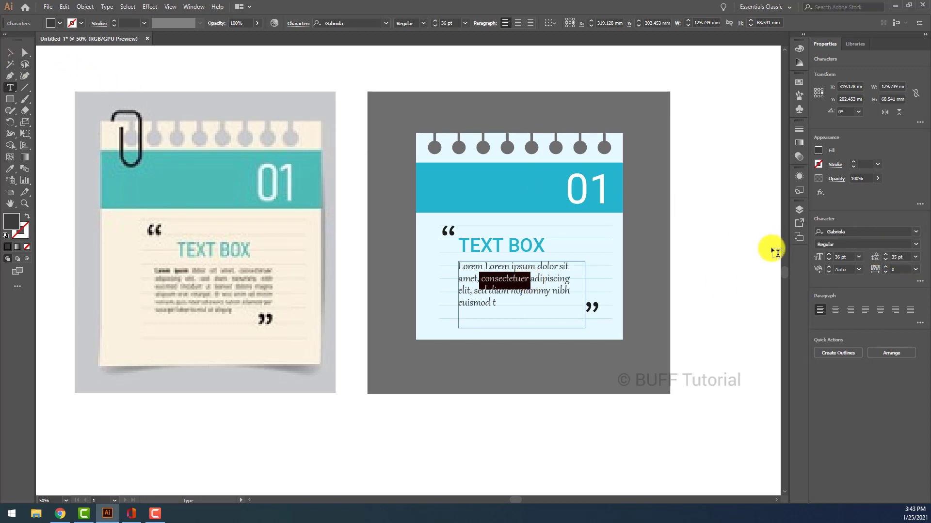
left_click(10, 52)
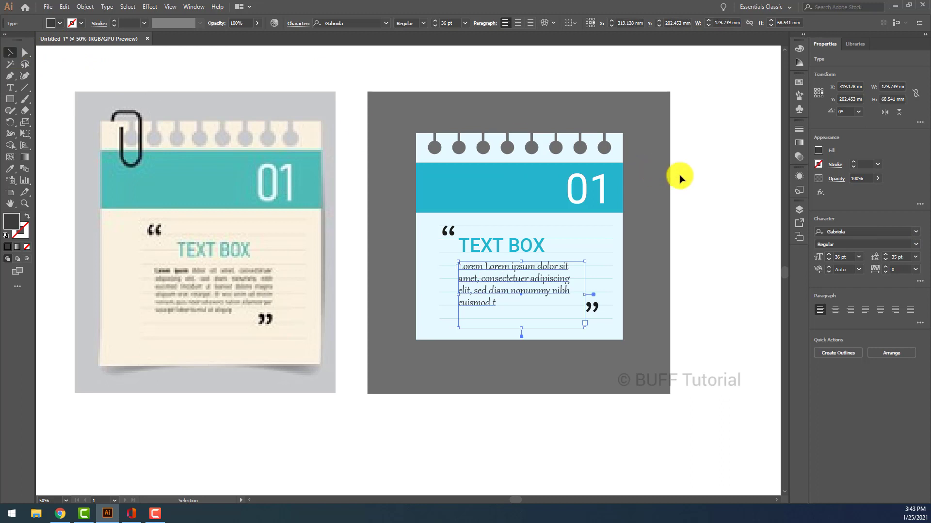
Recolor both the opening and closing quotation marks with a dark grey fill swatch
left_click(696, 179)
left_click(446, 235)
left_click(591, 308, "shift")
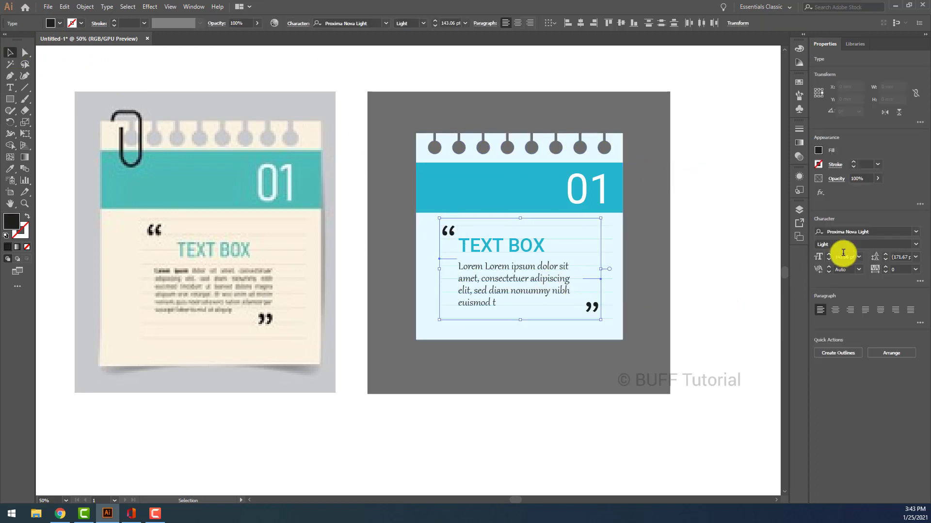
left_click(818, 150)
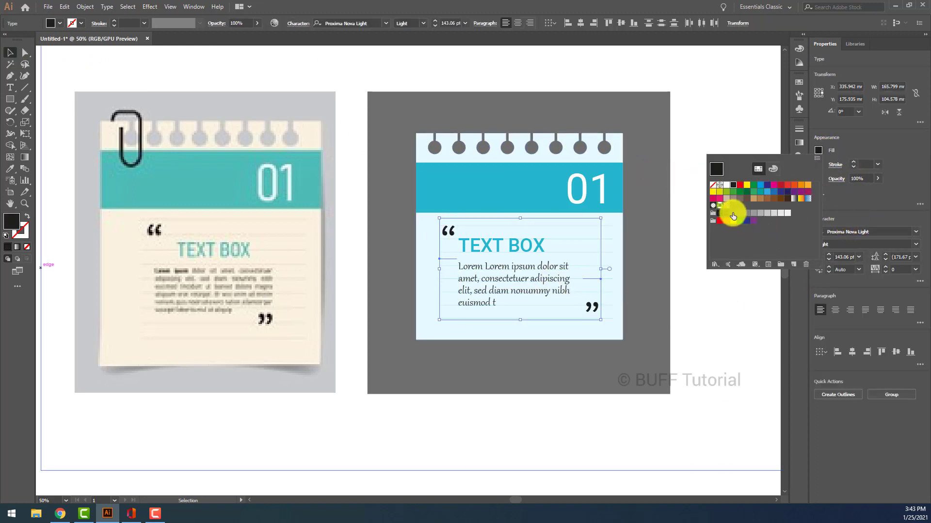
left_click(713, 129)
left_click(713, 129)
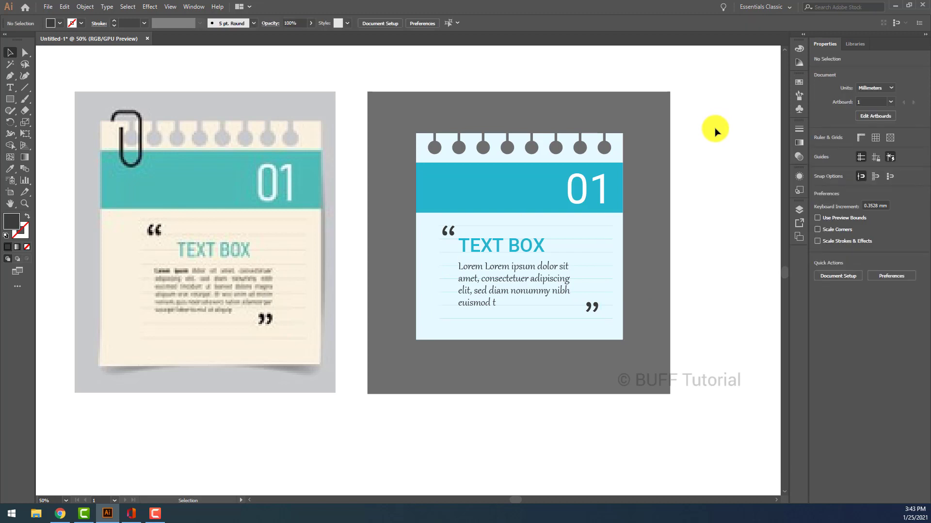
Widen the paragraph's text frame to about 136 mm and shift the opening quotation mark left toward the sheet's edge
left_click(548, 284)
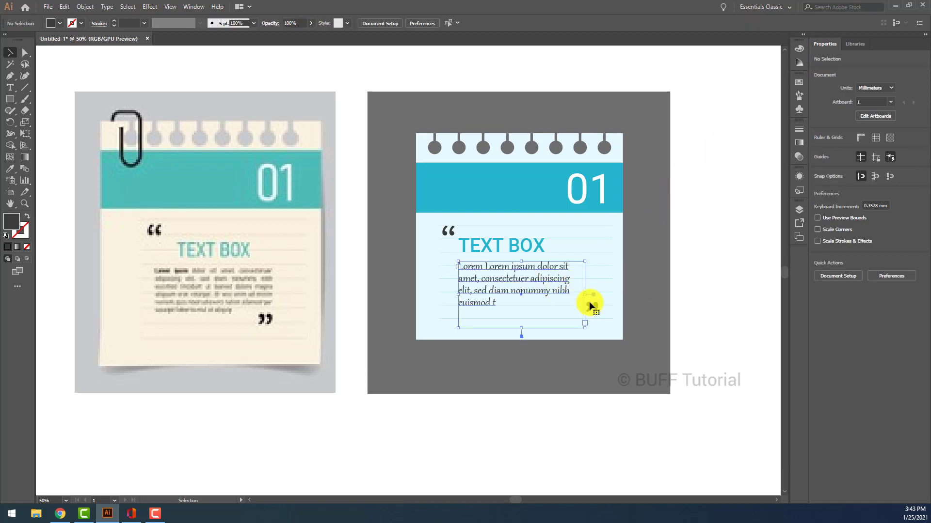
mouse_move(584, 295)
left_mouse_down()
mouse_move(598, 296)
mouse_move(590, 299)
left_mouse_up()
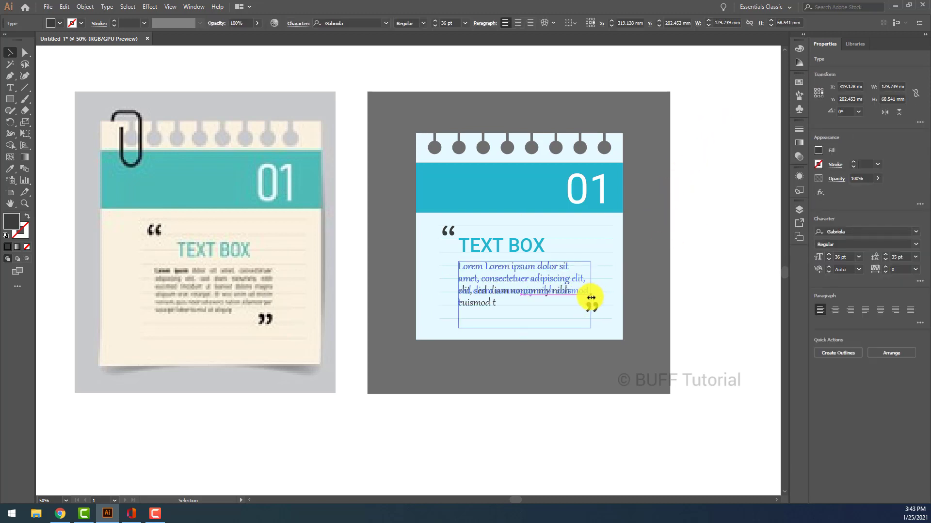
left_click(449, 233)
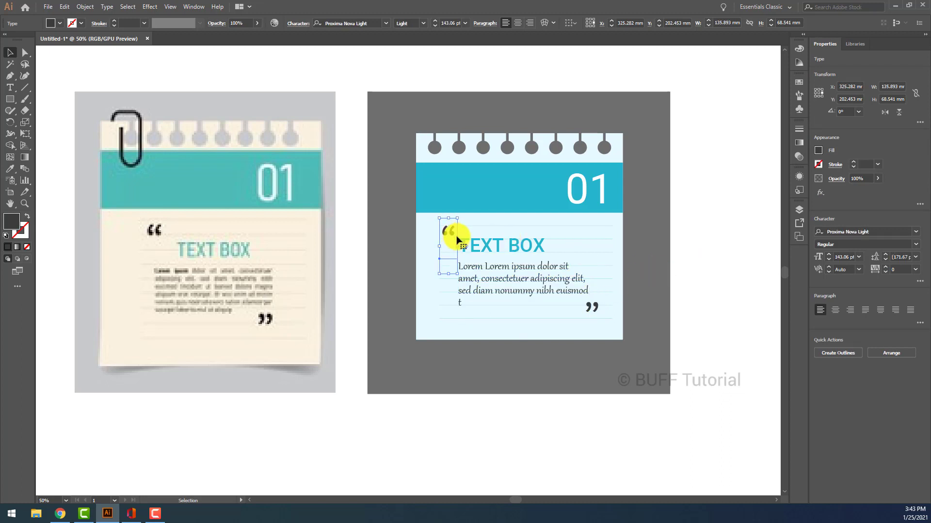
key("shift+Left")
key("shift+Left")
key("shift+Left")
key("shift+Left")
Shift the "TEXT BOX" title and the paragraph left together to sit closer to the opening quotation mark
left_click(488, 244)
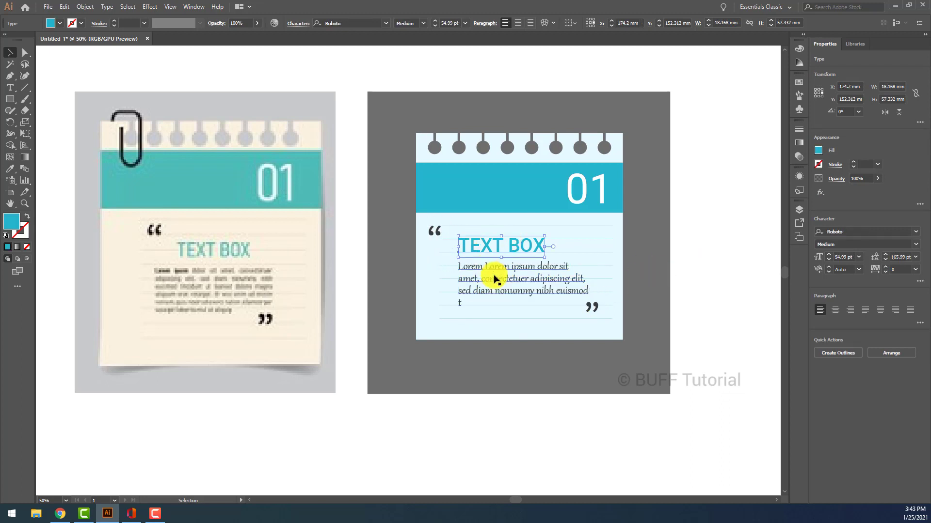
left_click(494, 276, "shift")
key("shift+Left")
key("shift+Left")
key("shift+Left")
left_click(606, 282)
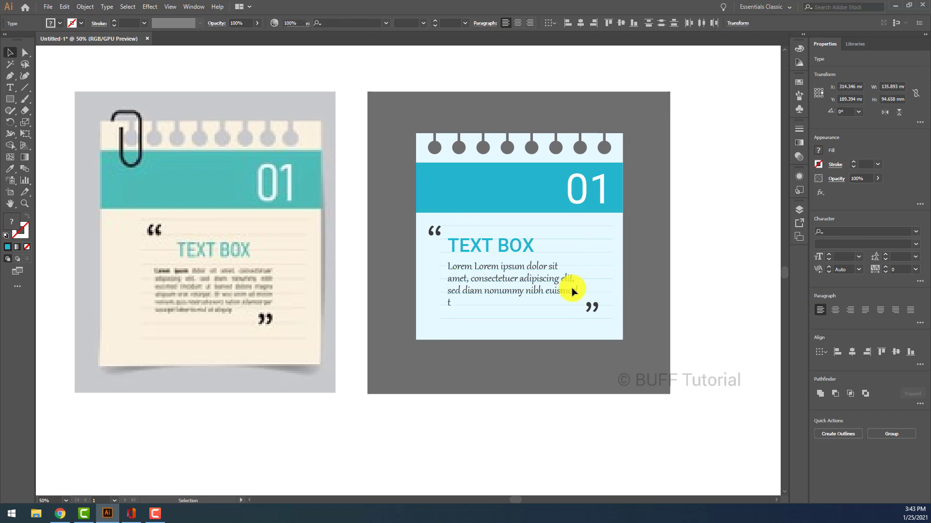
Enlarge the paragraph's text frame to about 148 mm wide and 71 mm high so the text rewraps
left_click(572, 290)
left_click(582, 294)
left_click_drag(580, 294, 586, 295)
left_click(634, 298)
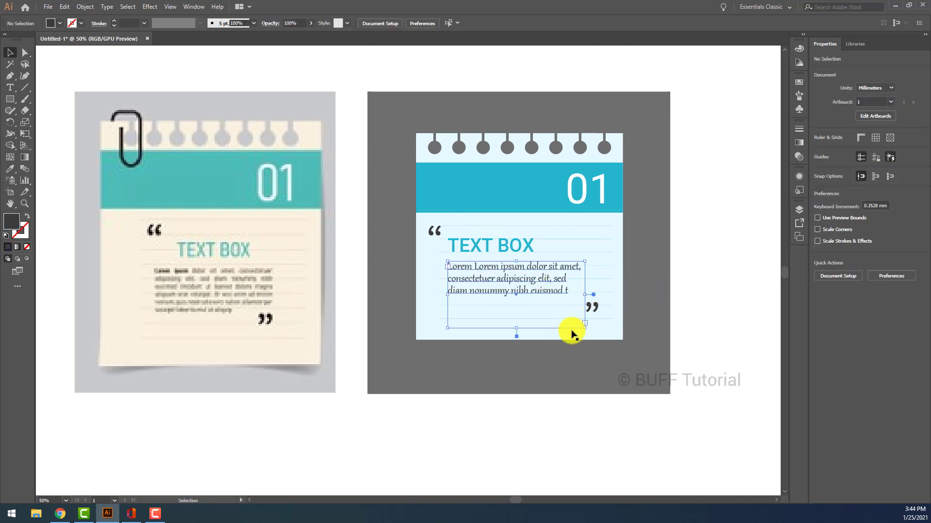
left_click_drag(585, 328, 591, 331)
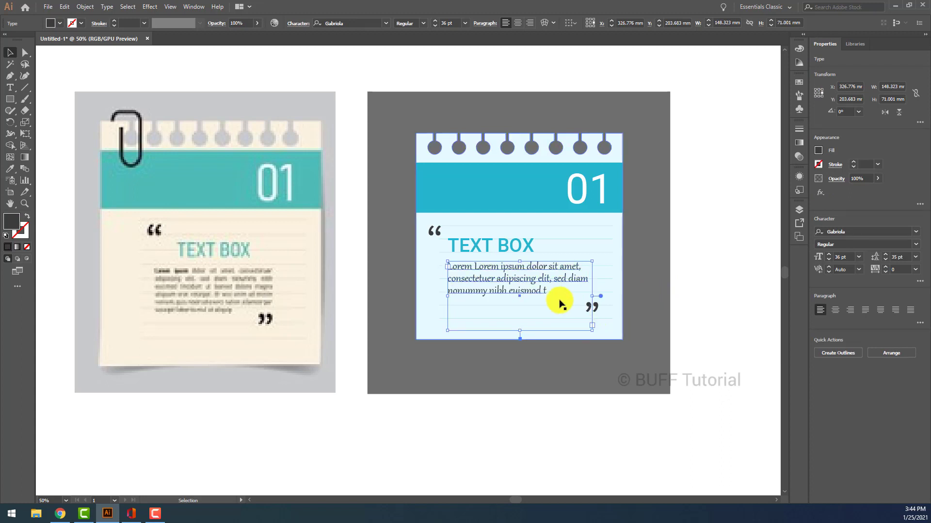
Replace the stray "t" at the end of the paragraph with a period and finish editing the text
double_click(527, 286)
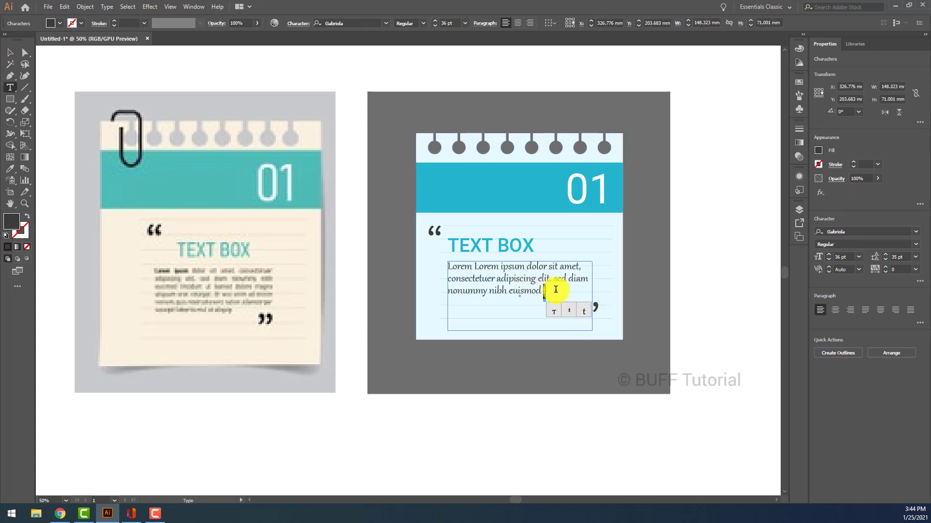
type(".")
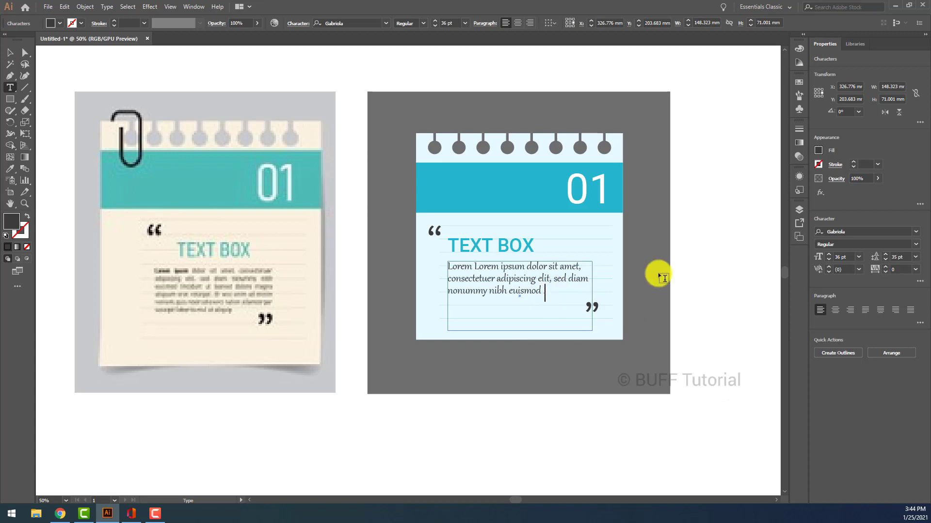
key("Escape")
left_click(664, 145)
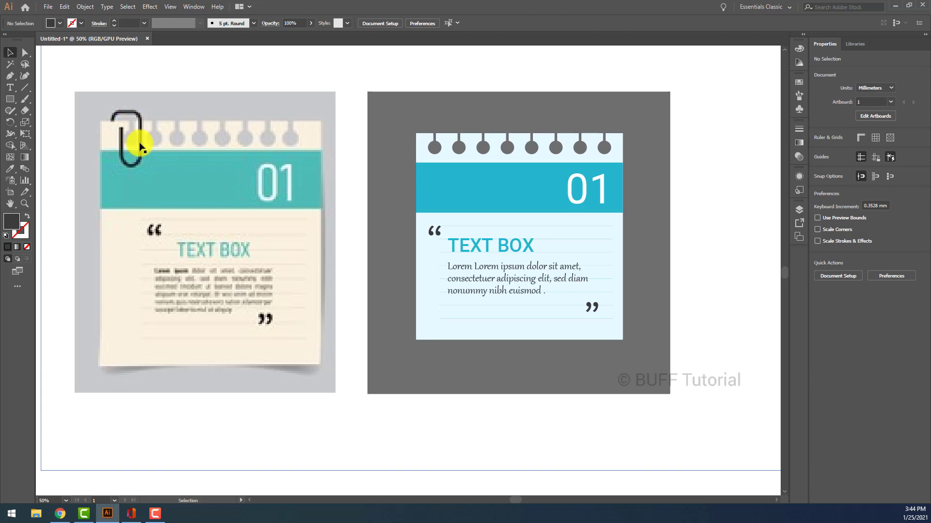
Draw an unfilled rectangle about 34 by 58 mm beside the reference's paper clip and give it a 6 pt dark stroke
scroll(466, 138, "up", 2)
left_click_drag(294, 189, 439, 204)
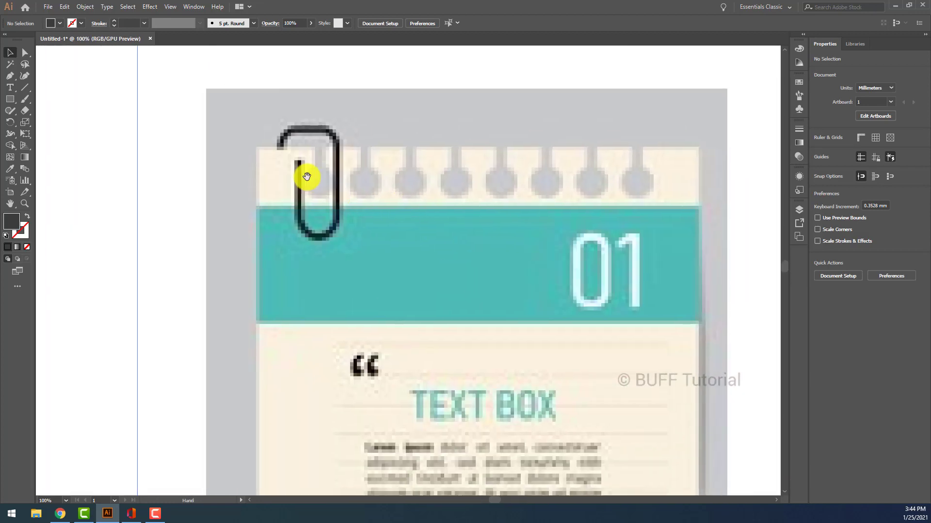
left_click_drag(13, 90, 14, 101)
left_click(10, 98)
left_click(45, 99)
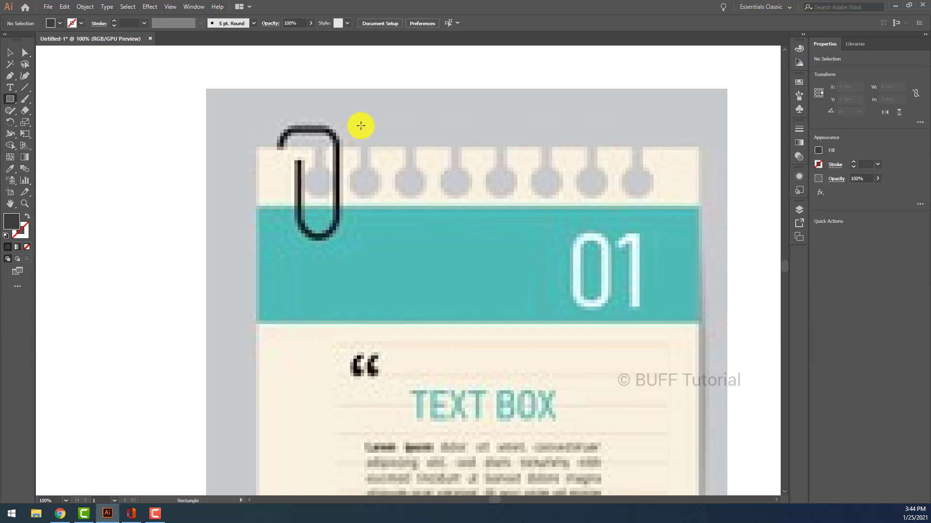
mouse_move(379, 125)
left_mouse_down()
mouse_move(452, 228)
mouse_move(446, 237)
left_mouse_up()
key("v")
key("shift+x")
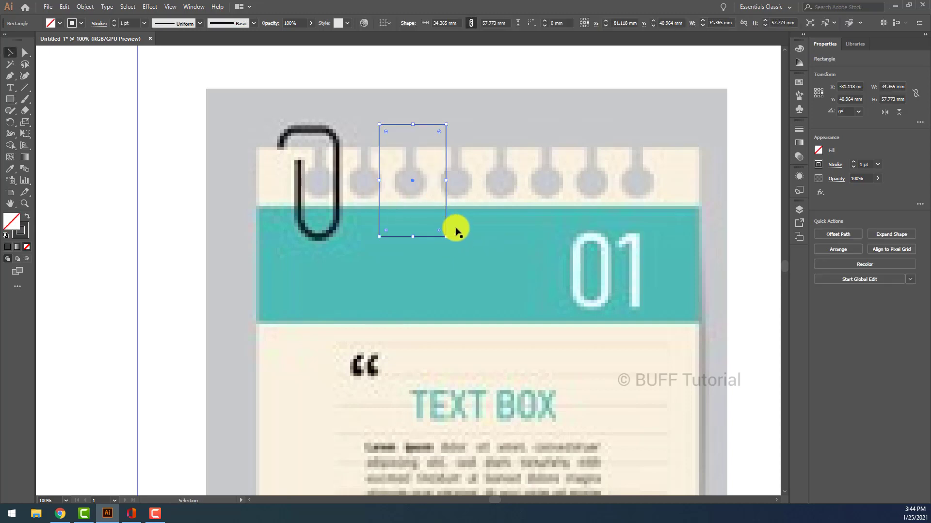
left_click(877, 165)
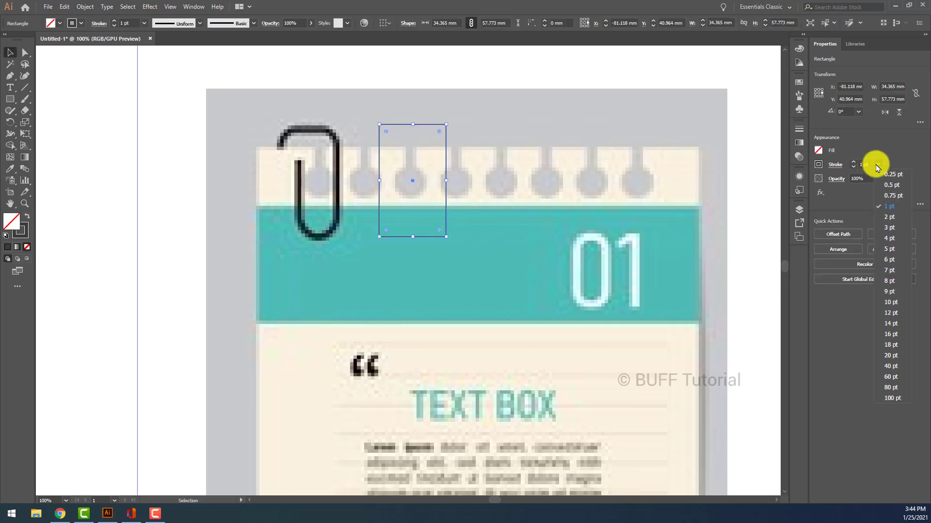
left_click(890, 259)
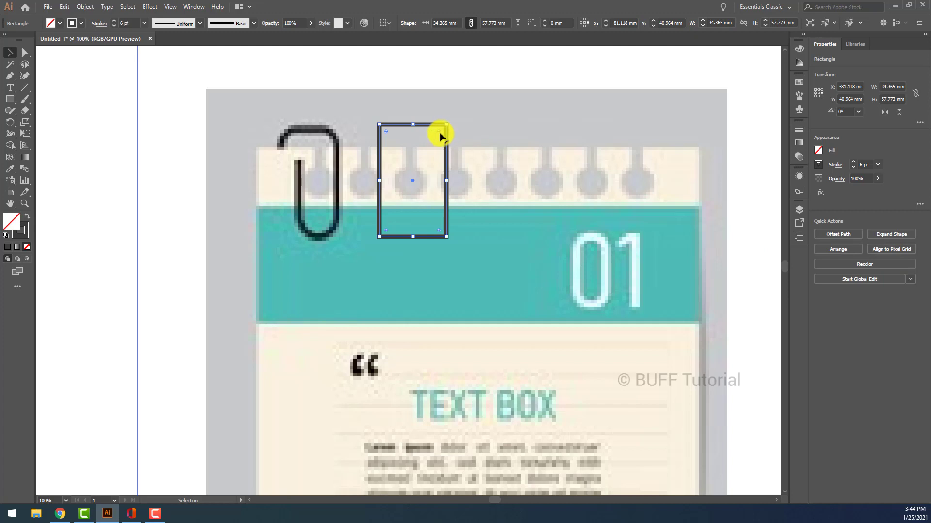
left_click_drag(439, 139, 418, 201)
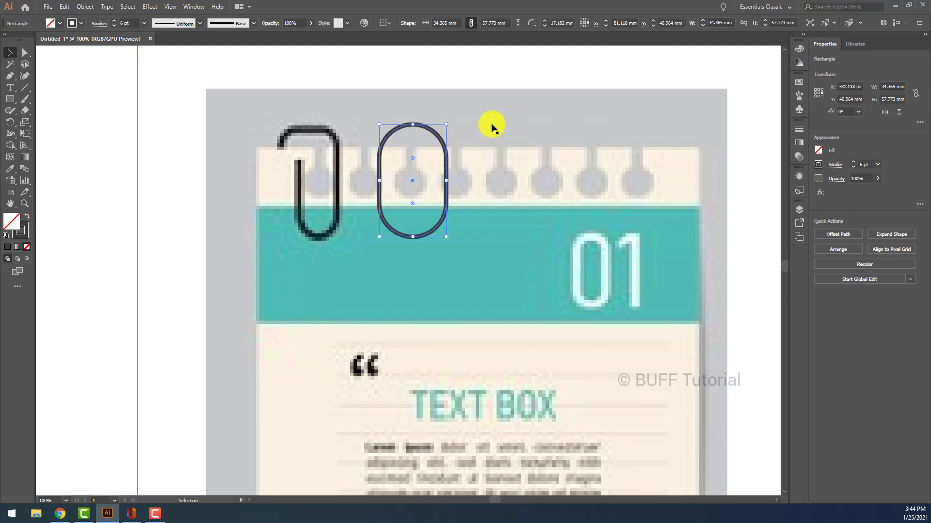
left_click(501, 115)
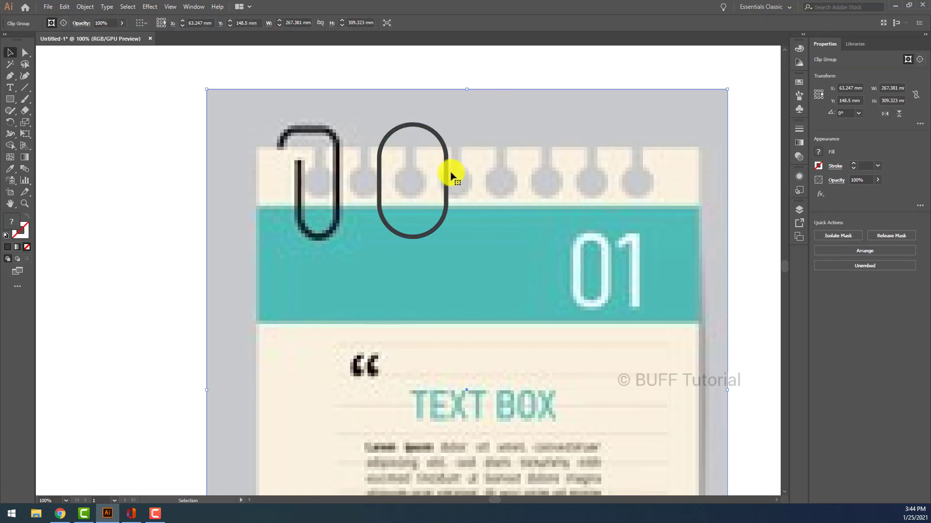
key("ctrl+z")
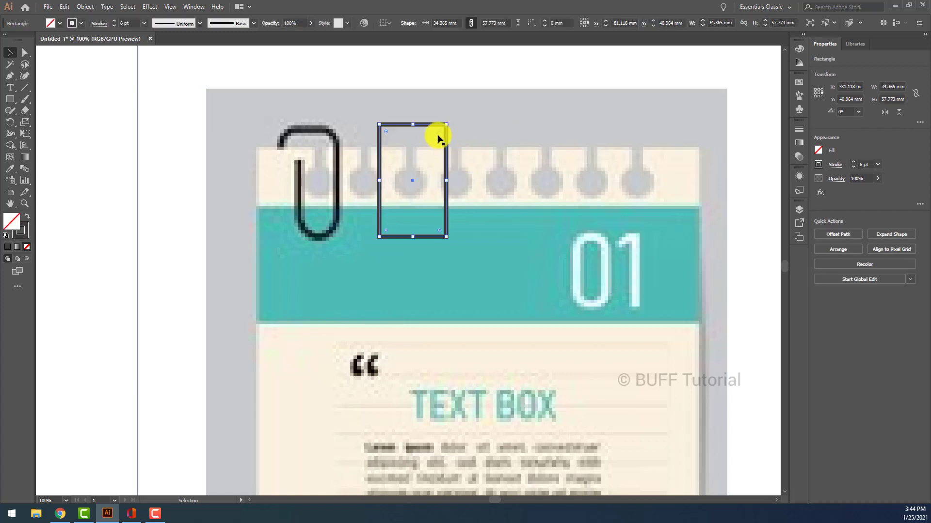
Round the outlined rectangle's corners to about 9.7 mm and place a duplicate about 40 mm beside it
left_click_drag(440, 135, 400, 169)
left_click(429, 125)
key("ctrl+z")
left_click_drag(401, 70, 484, 165)
left_click(523, 121, "shift")
Move both rounded outlines from the reference image onto the upper-left part of the blue notepaper
scroll(523, 143, "down", 2)
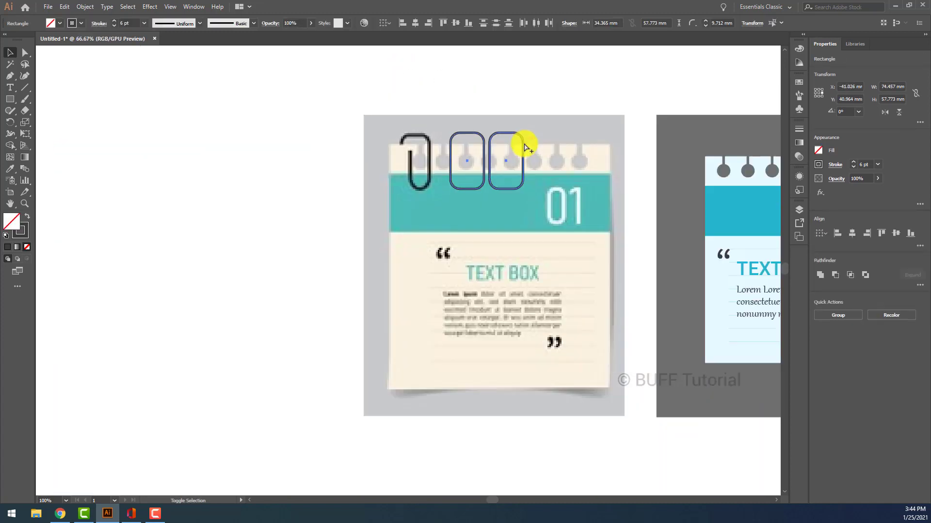
scroll(526, 147, "down", 1)
left_click_drag(358, 170, 616, 190)
scroll(567, 166, "up", 4)
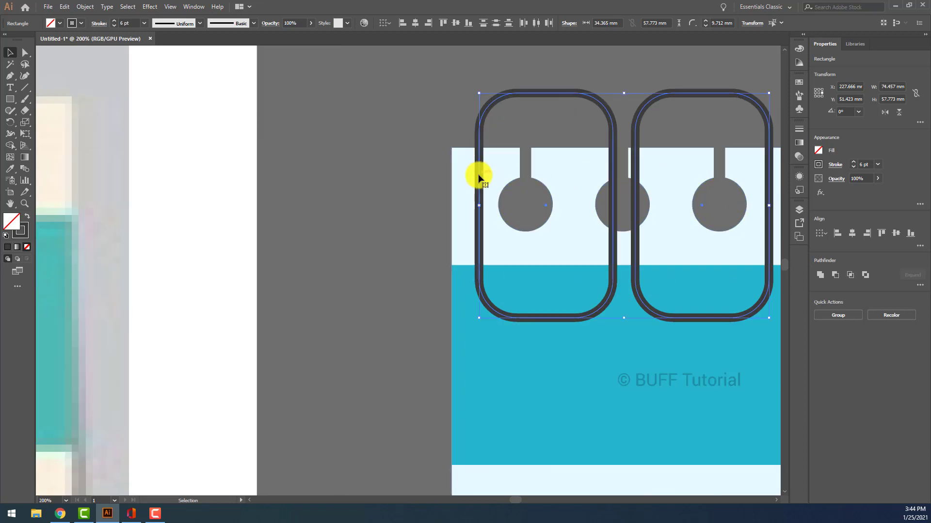
left_click_drag(479, 176, 484, 185)
left_click_drag(485, 194, 485, 195)
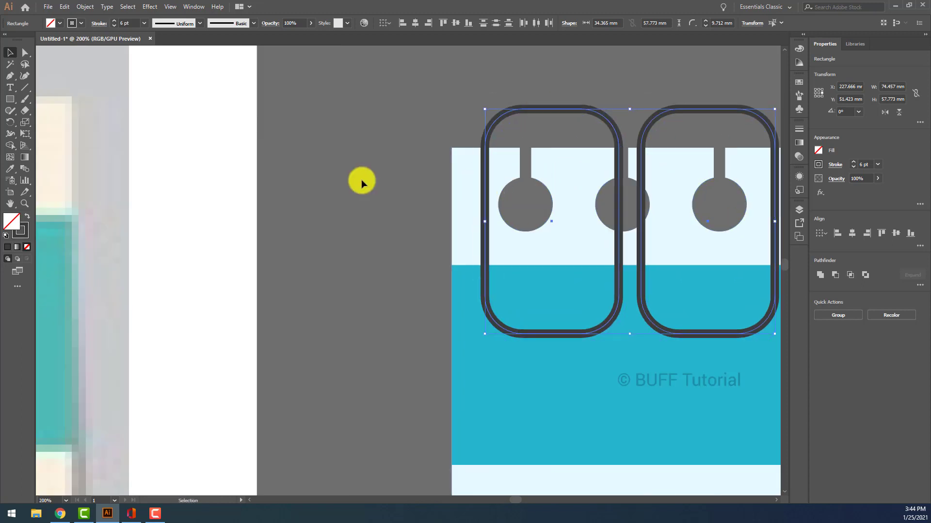
Fine-position the left rounded outline so the lower end of its upper corner curve meets the sheet's top edge
left_click(362, 181)
left_click(485, 134)
scroll(487, 132, "up", 3)
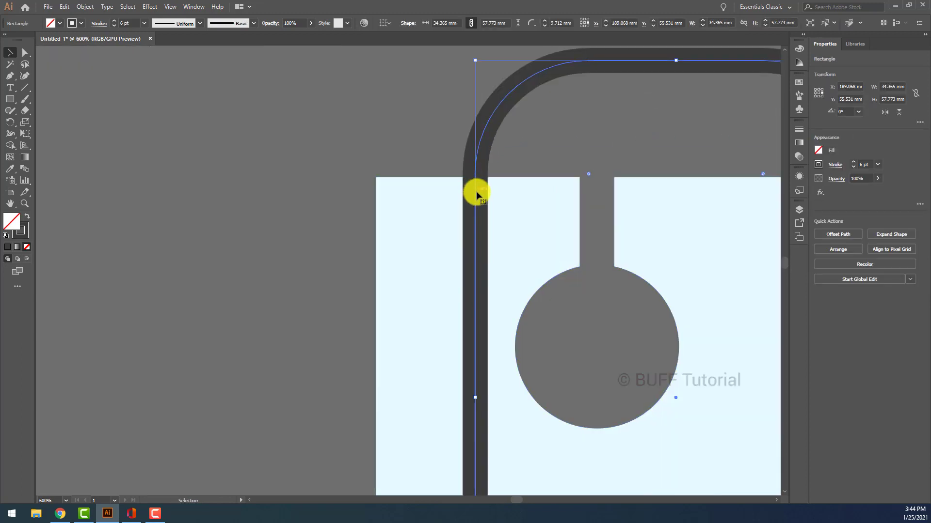
scroll(474, 191, "up", 3)
left_click_drag(470, 193, 464, 200)
scroll(469, 203, "down", 3)
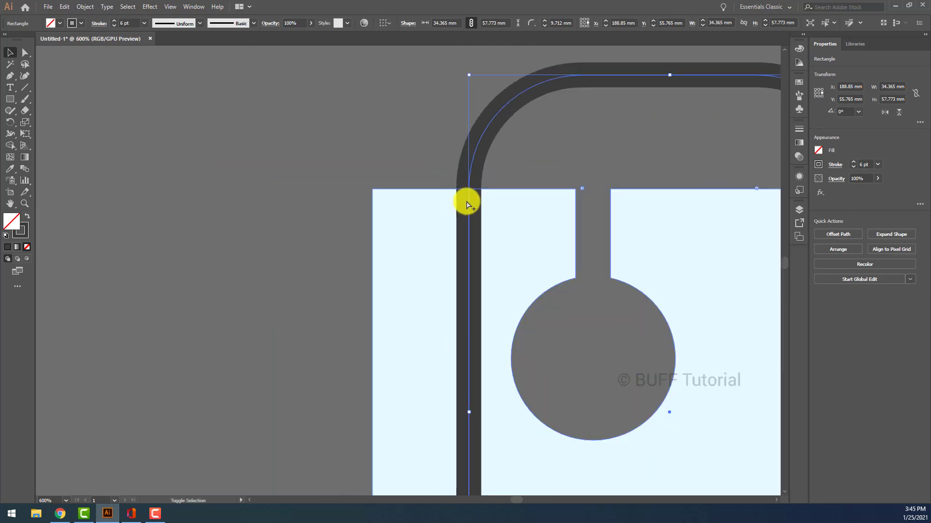
scroll(470, 197, "up", 2)
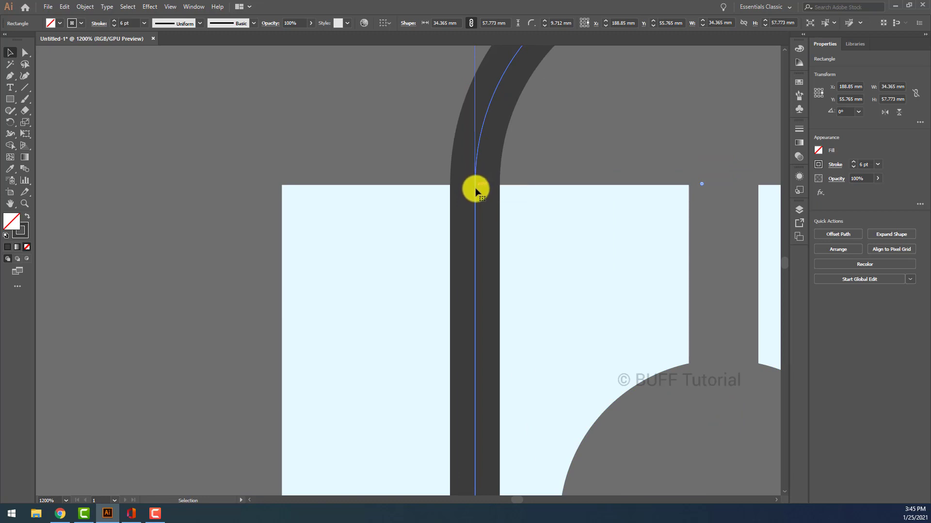
left_click_drag(475, 190, 475, 184)
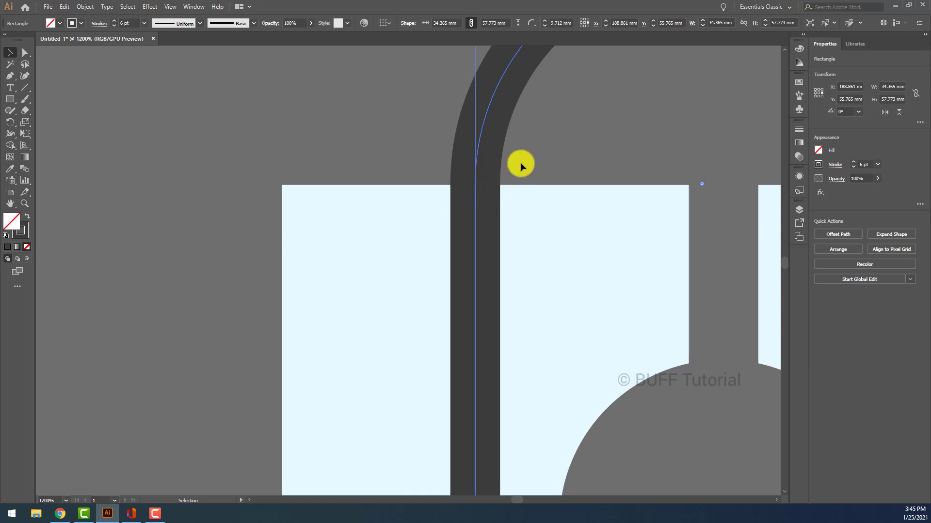
Round the right outline's corners fully to about a 17.2 mm radius, making it a capsule shape
scroll(521, 165, "down", 6)
left_click_drag(639, 159, 531, 151)
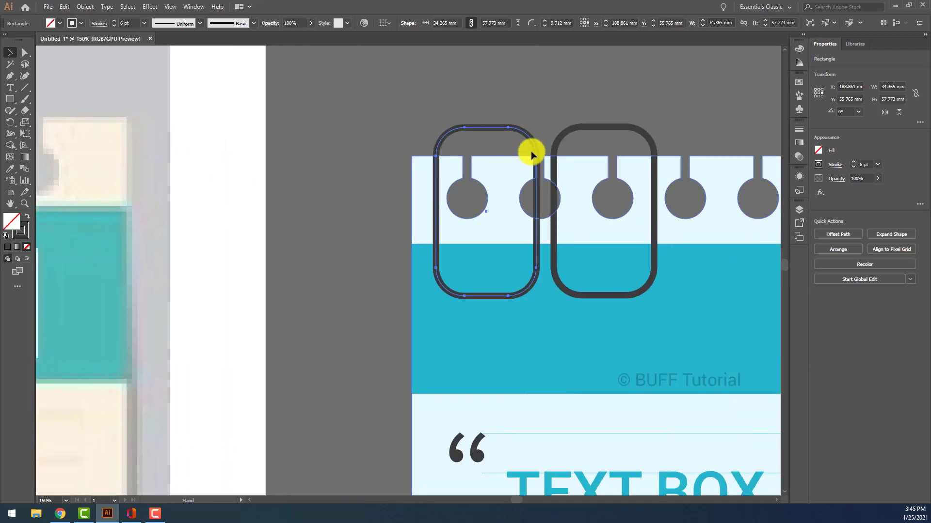
left_click(589, 131)
left_click(588, 125)
scroll(578, 150, "down", 1)
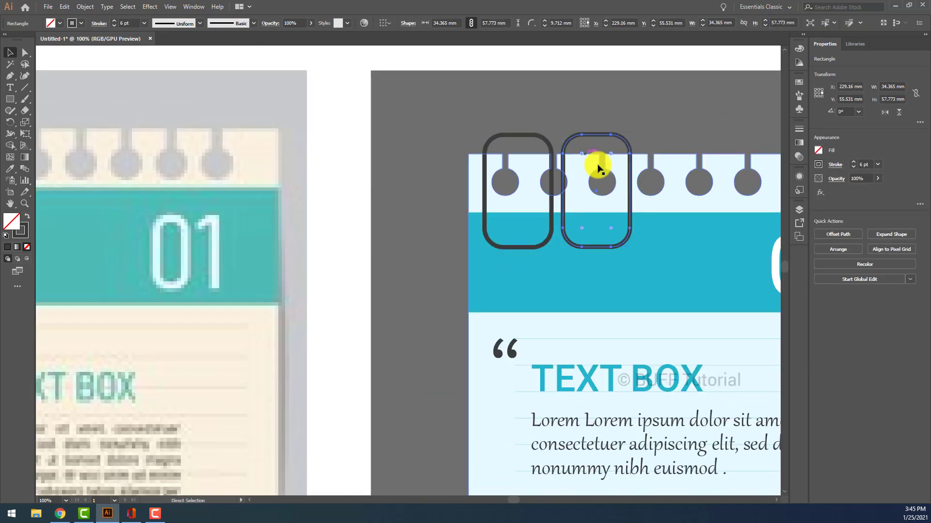
scroll(540, 173, "down", 2)
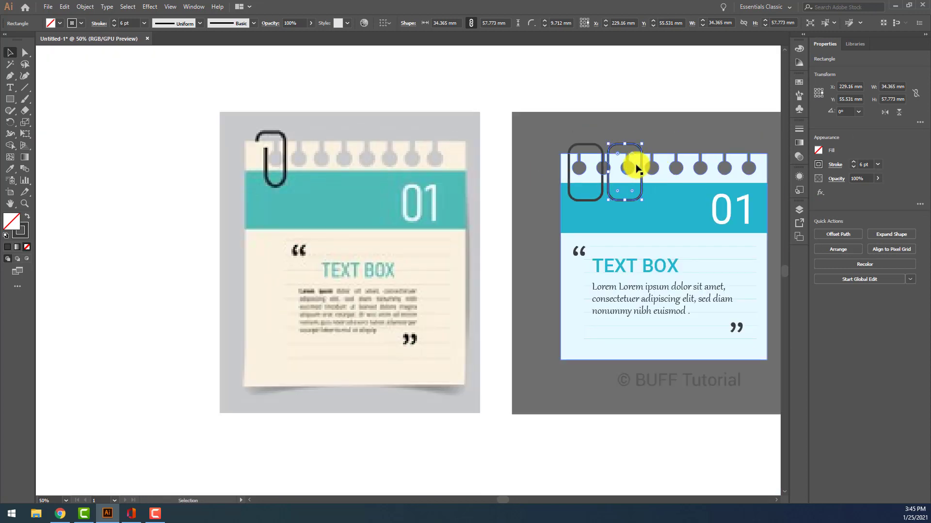
left_click_drag(631, 154, 604, 173)
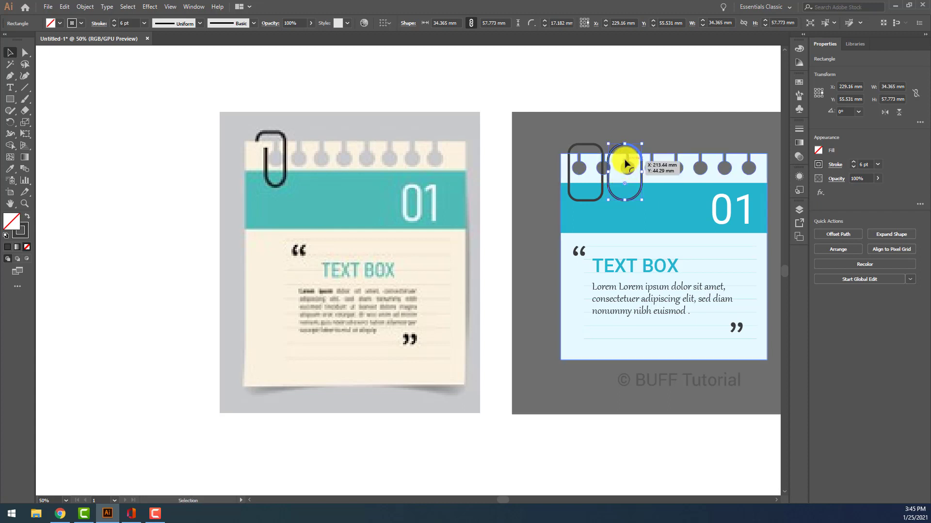
Reduce the right capsule outline's corner rounding so it resembles the left rounded outline
mouse_move(625, 160)
left_mouse_down()
mouse_move(611, 148)
mouse_move(620, 166)
left_mouse_up()
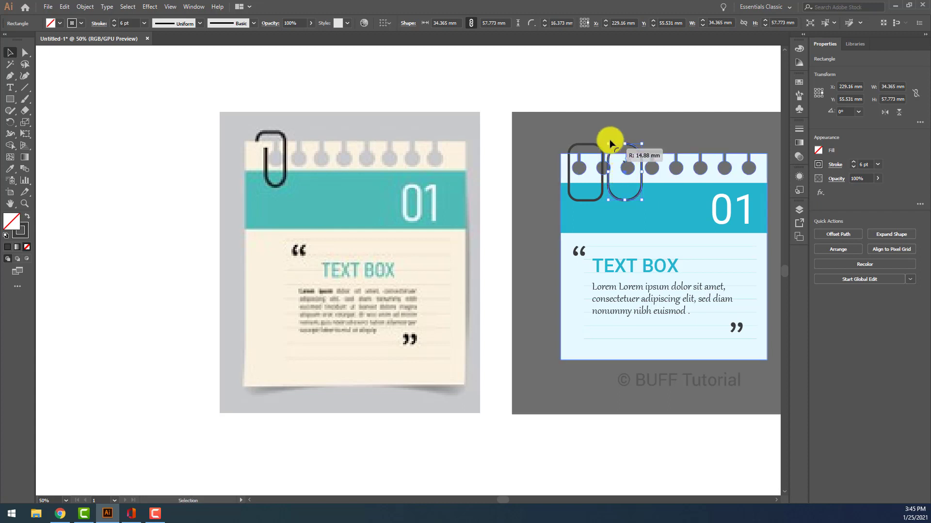
left_click(609, 106)
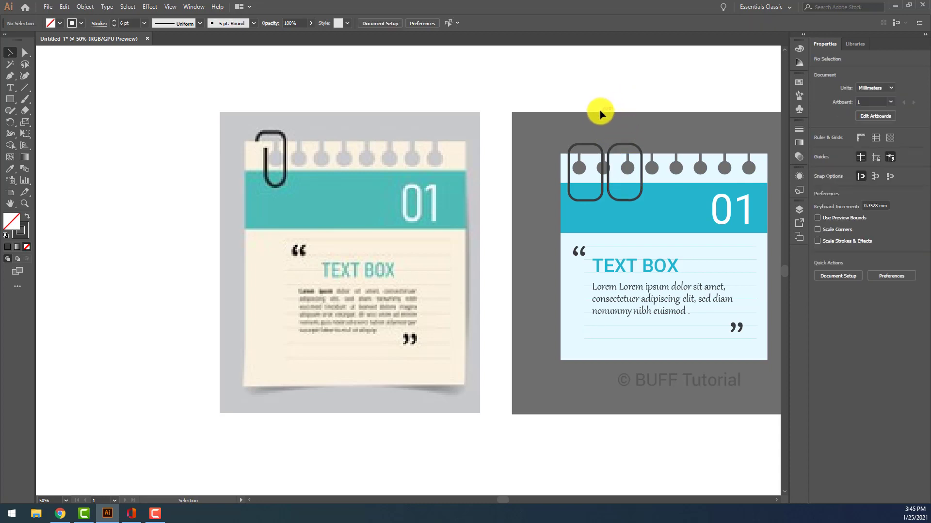
Delete the right duplicate of the rounded outline, keeping only the left one on the sheet
scroll(601, 111, "up", 2)
left_click_drag(605, 182, 702, 130)
scroll(648, 154, "down", 2)
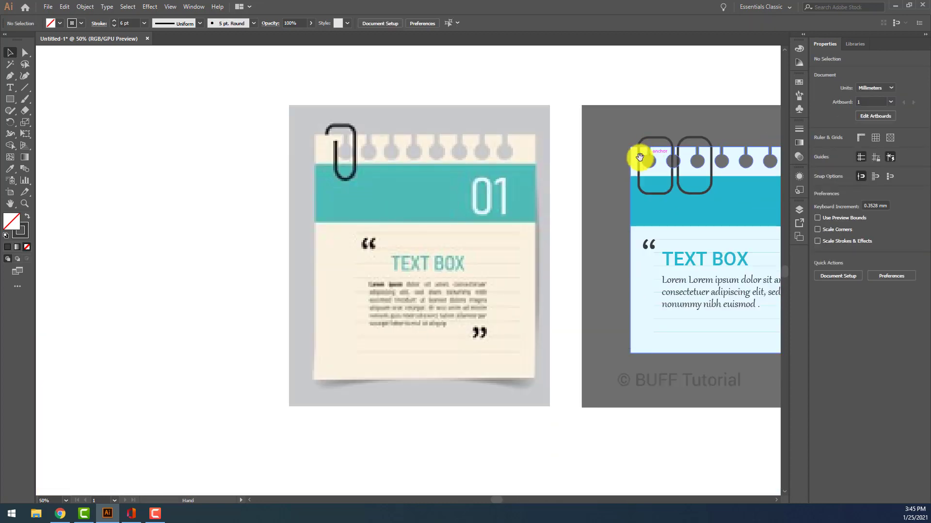
left_click(665, 137)
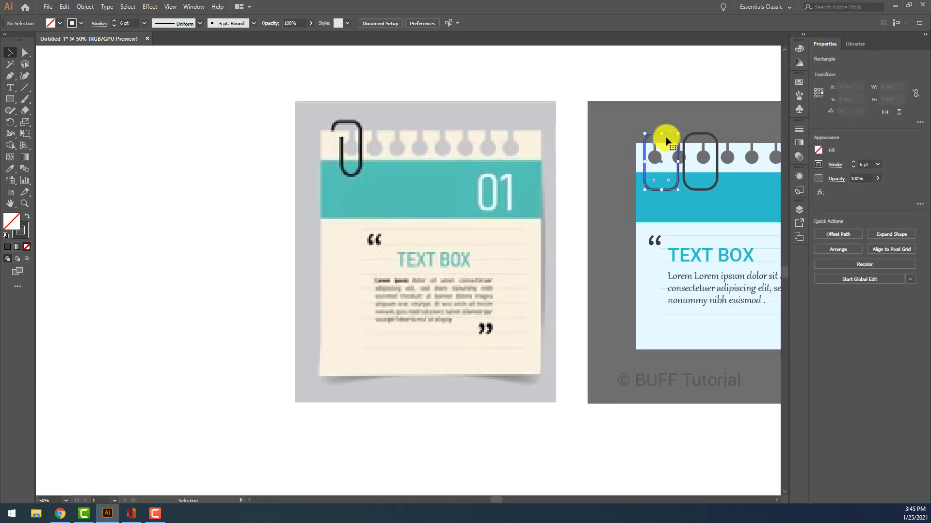
left_click_drag(701, 132, 527, 88)
scroll(685, 137, "up", 2)
key("Delete")
Duplicate the rounded outline in place and narrow the two from the left, one to about 20.3 mm and the other to about 29 mm wide
left_click(646, 130)
scroll(650, 133, "up", 4)
scroll(528, 112, "down", 3)
left_click_drag(532, 125, 511, 116)
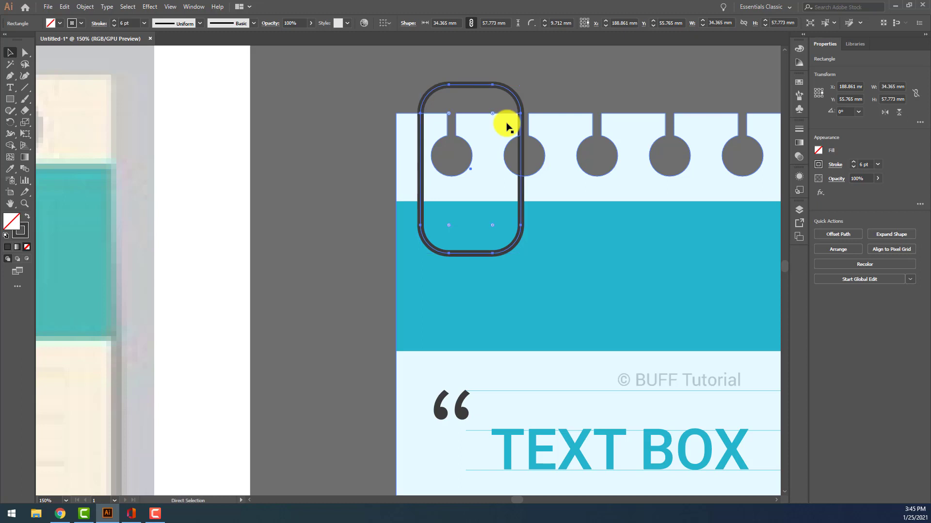
key("ctrl+v")
left_click_drag(458, 225, 522, 125)
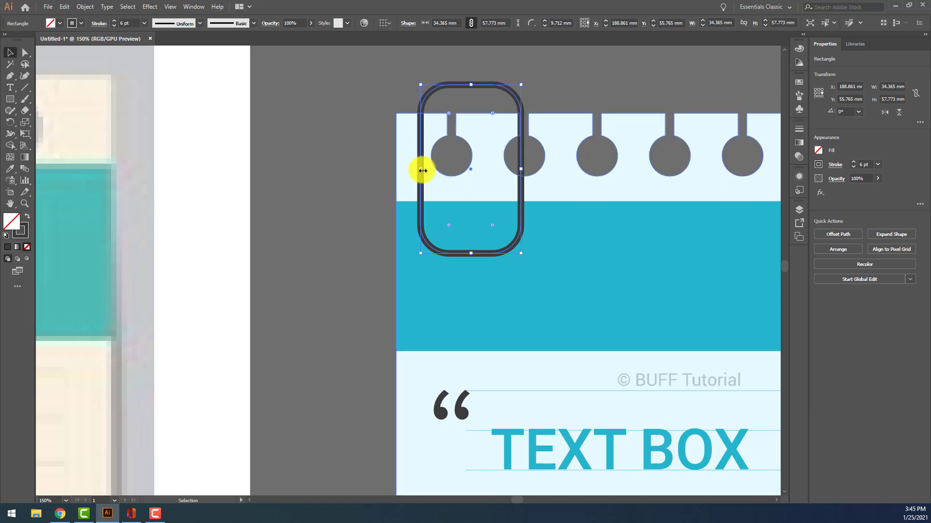
mouse_move(420, 168)
left_mouse_down()
mouse_move(464, 168)
mouse_move(419, 179)
mouse_move(436, 170)
left_mouse_up()
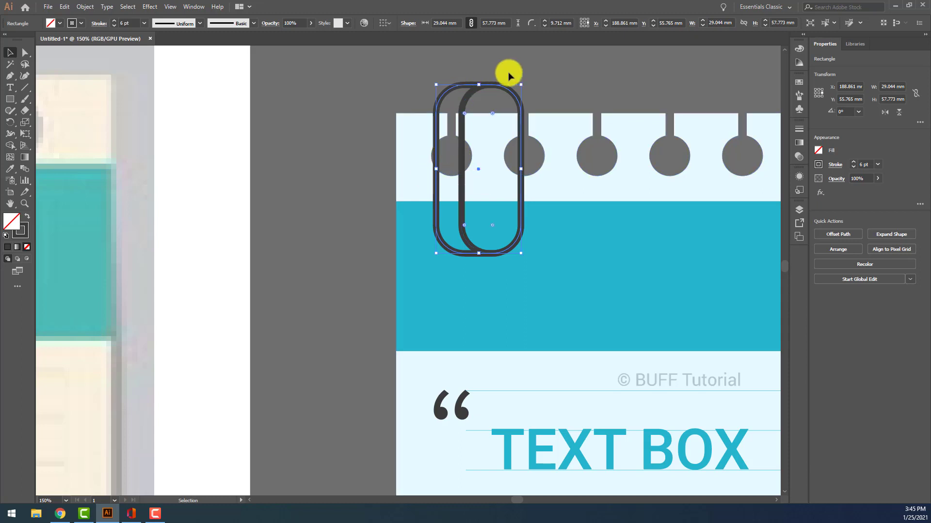
left_click(555, 91)
Open the wider clip outline by deleting its left straight side and lower-left curve, leaving the upper-left curve ending at the sheet's top edge
scroll(465, 112, "down", 2)
left_click_drag(461, 152, 580, 150)
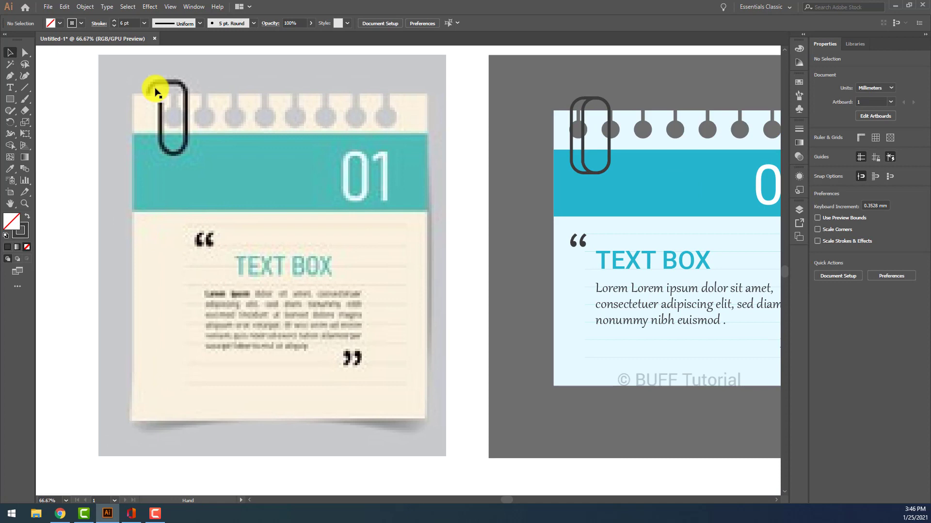
double_click(570, 118)
key("a")
left_click_drag(559, 157, 583, 191)
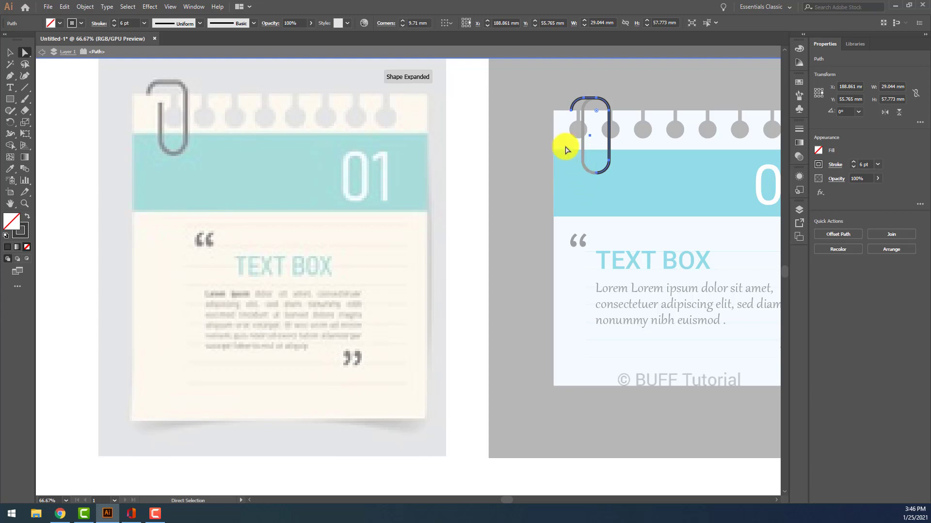
scroll(575, 114, "up", 4)
scroll(551, 93, "up", 1)
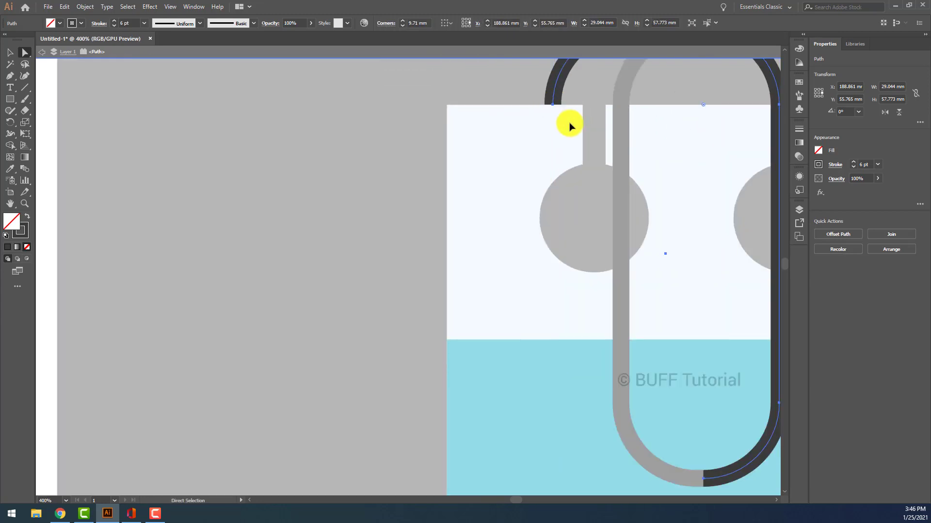
scroll(582, 121, "down", 5)
left_click(646, 89)
key("v")
double_click(634, 97)
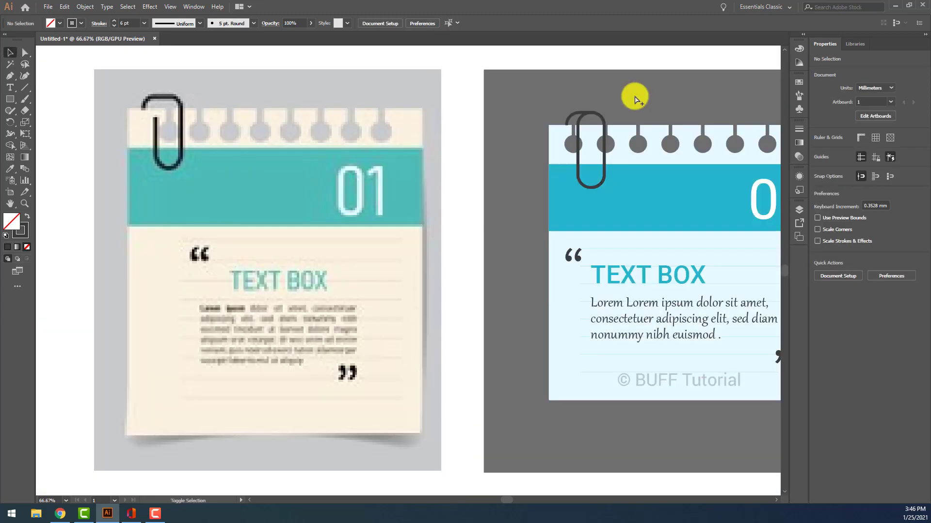
Delete the narrower outline's upper curve and lower its left endpoint by about 14 mm
scroll(635, 96, "down", 1)
scroll(636, 97, "up", 4)
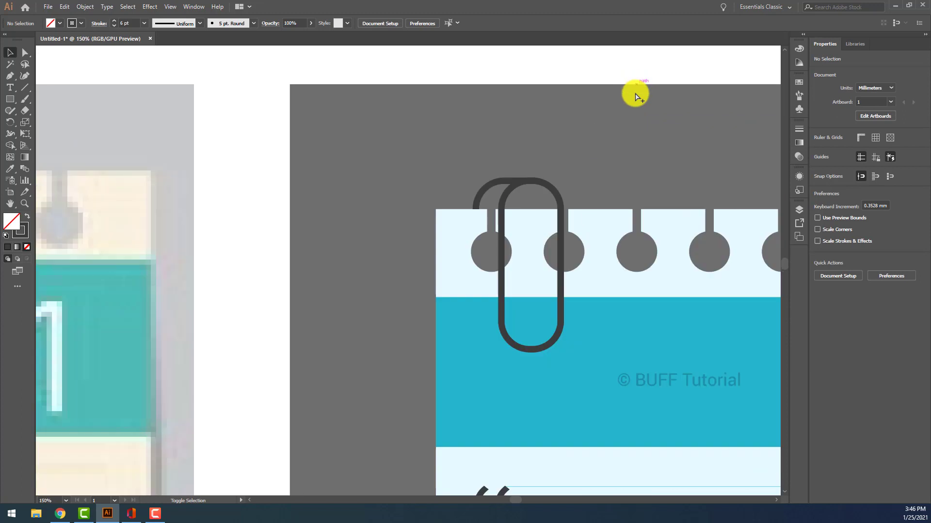
double_click(509, 194)
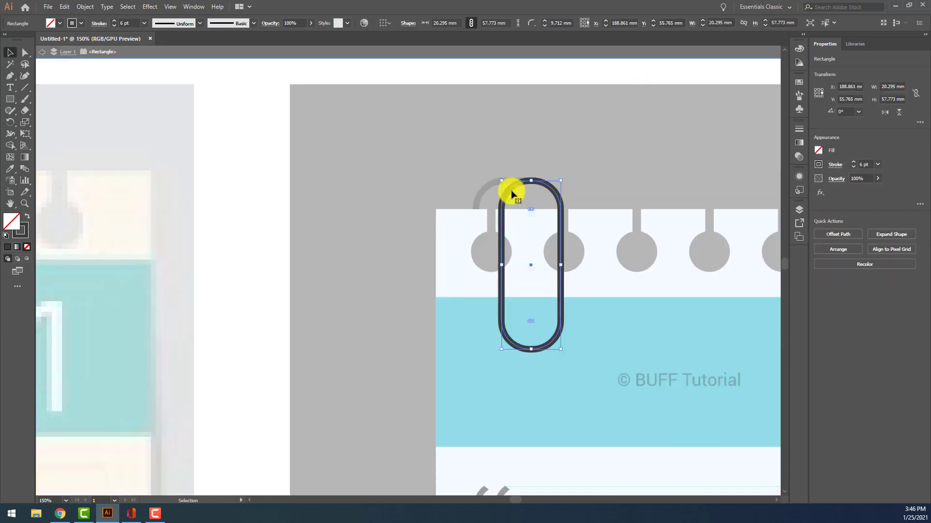
key("a")
left_click(541, 192)
key("Delete")
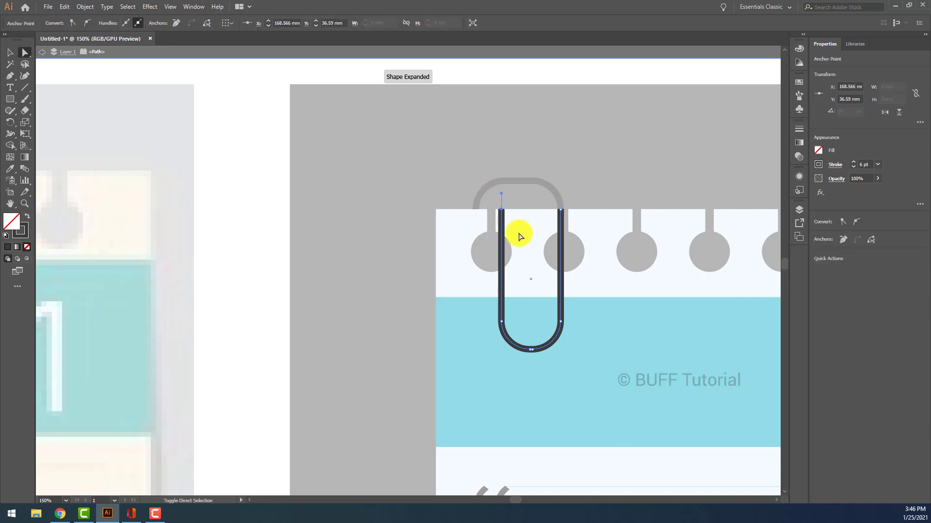
key("shift+Down")
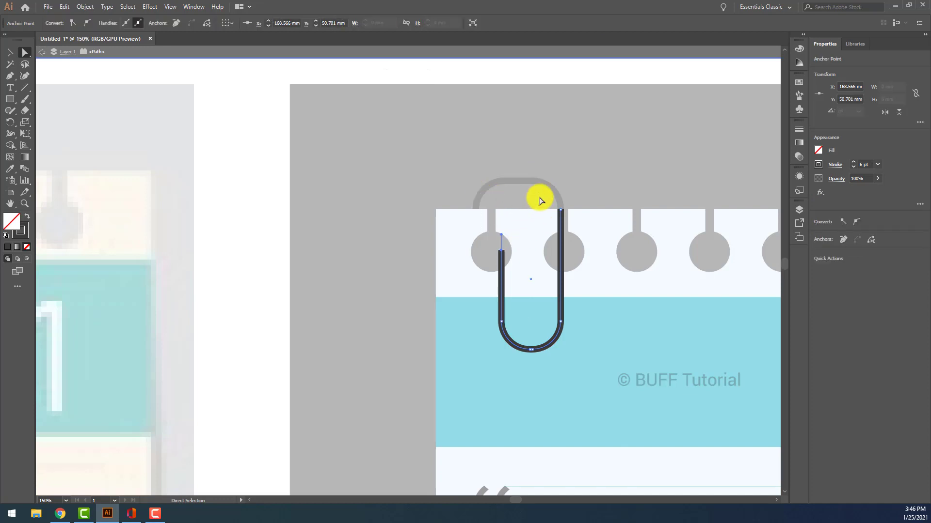
Delete the narrower path's right straight side where it overlaps the wider clip path
left_click(561, 228)
key("Delete")
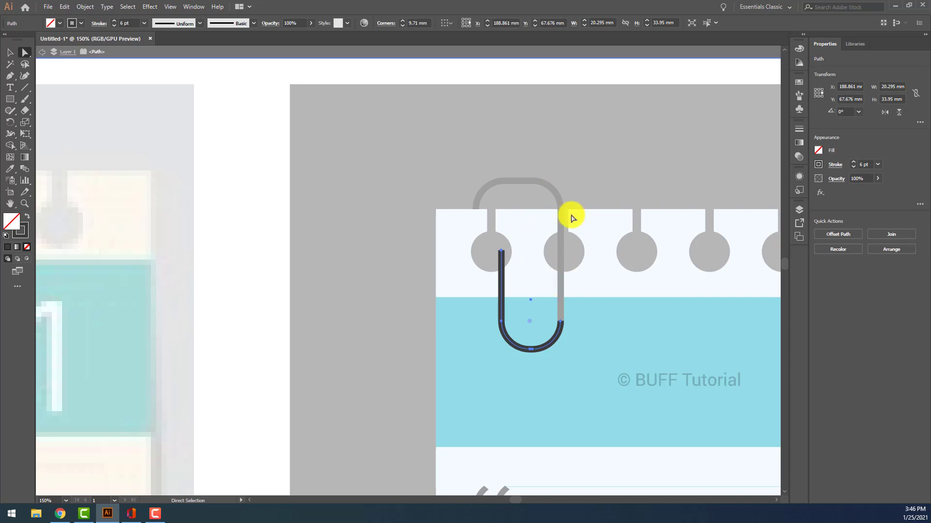
key("v")
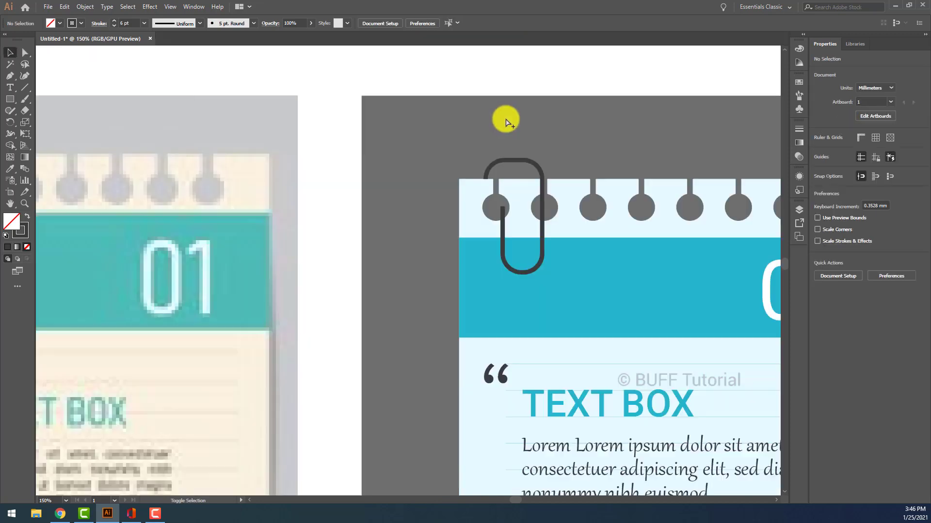
key("ctrl+0")
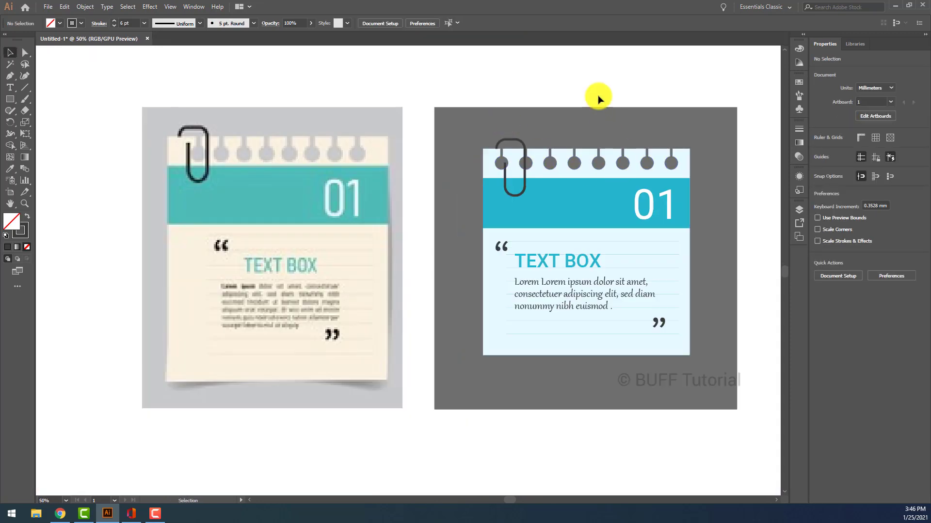
Darken the stroke colour of both paper clip paths to near-black
left_click(524, 162)
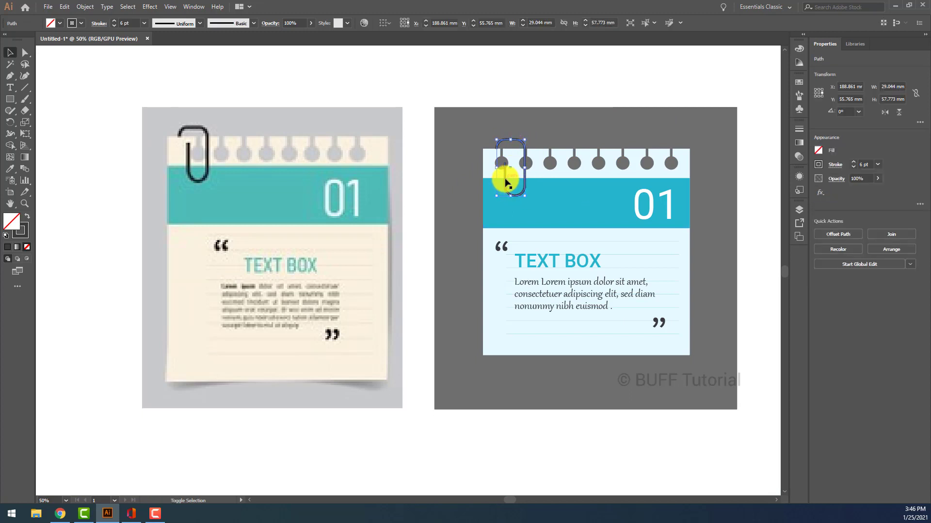
left_click(505, 182, "shift")
left_click(817, 165)
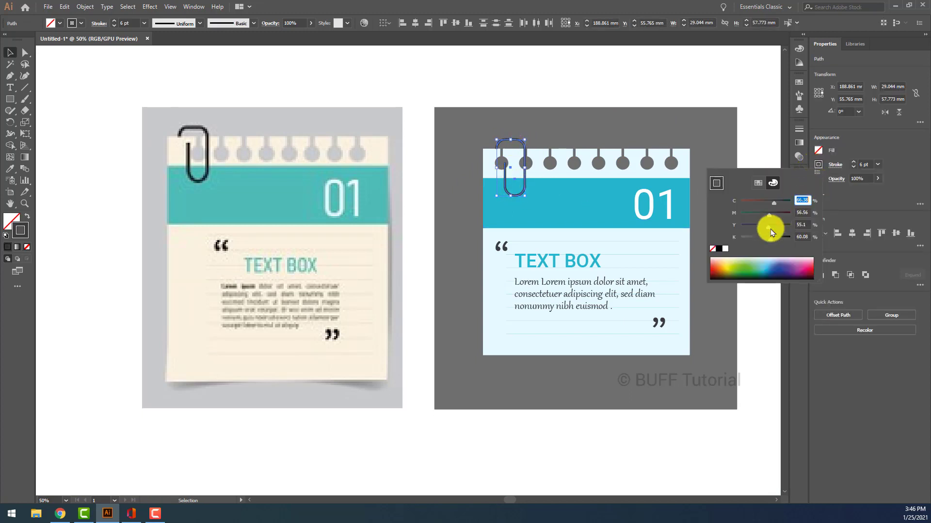
left_click(573, 73)
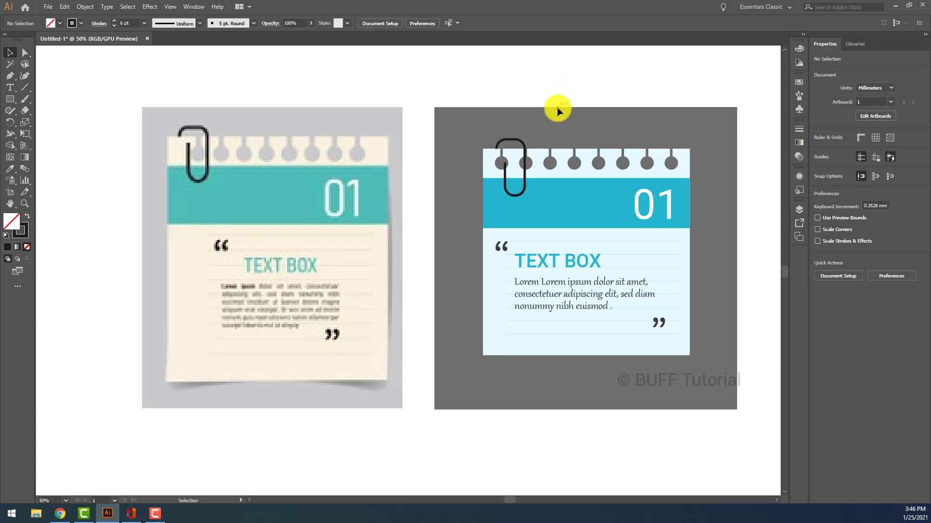
key("c")
left_click_drag(761, 252, 711, 207)
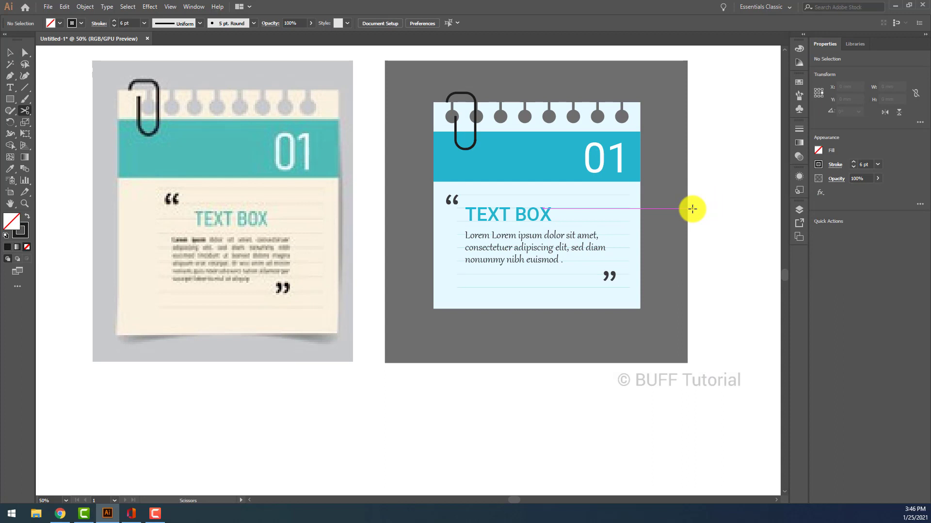
key("v")
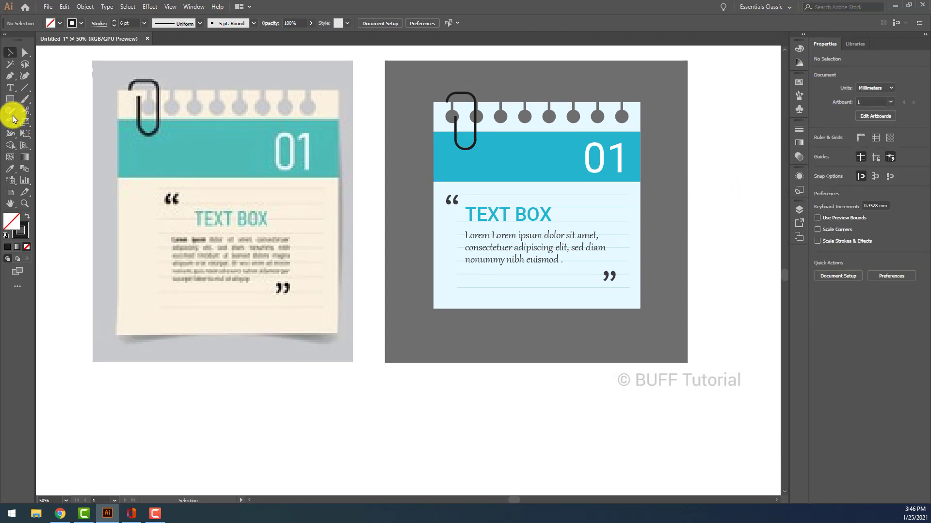
Draw a triangle about 18 mm high with the Pen tool across the sheet's lower-left edge, and swap its black stroke to the fill
key("p")
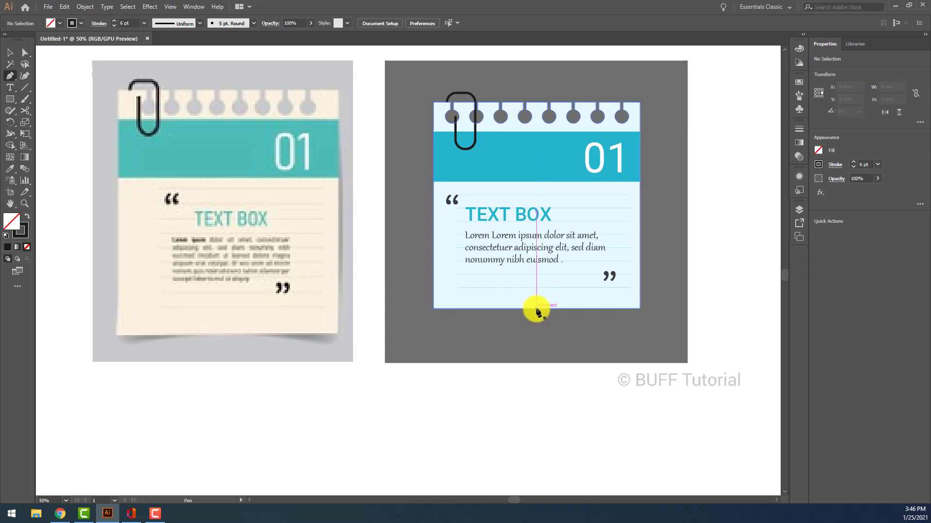
left_click(536, 300)
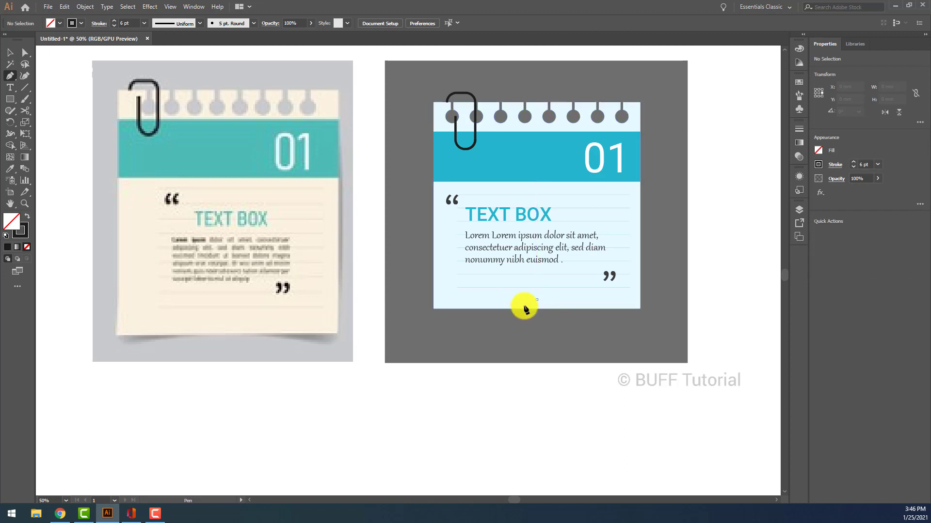
left_click(442, 300)
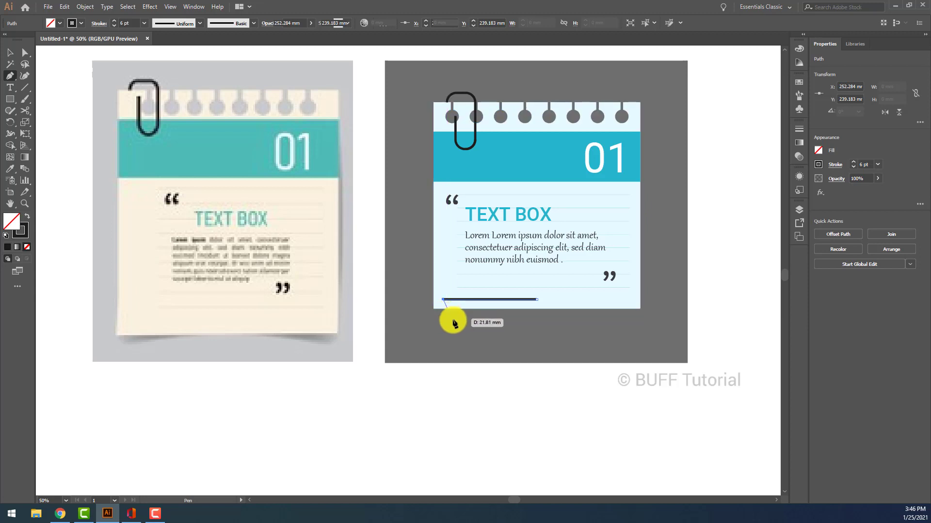
left_click(449, 316)
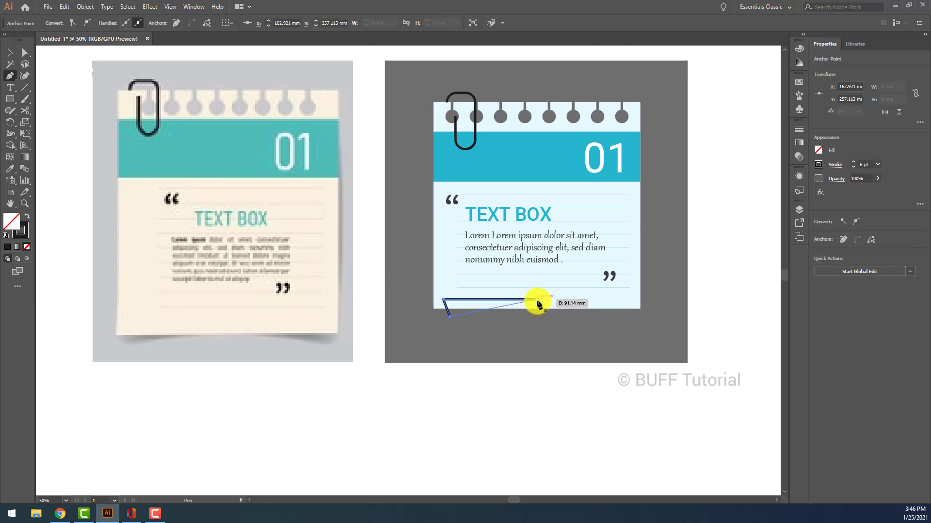
left_click(537, 301)
key("shift+x")
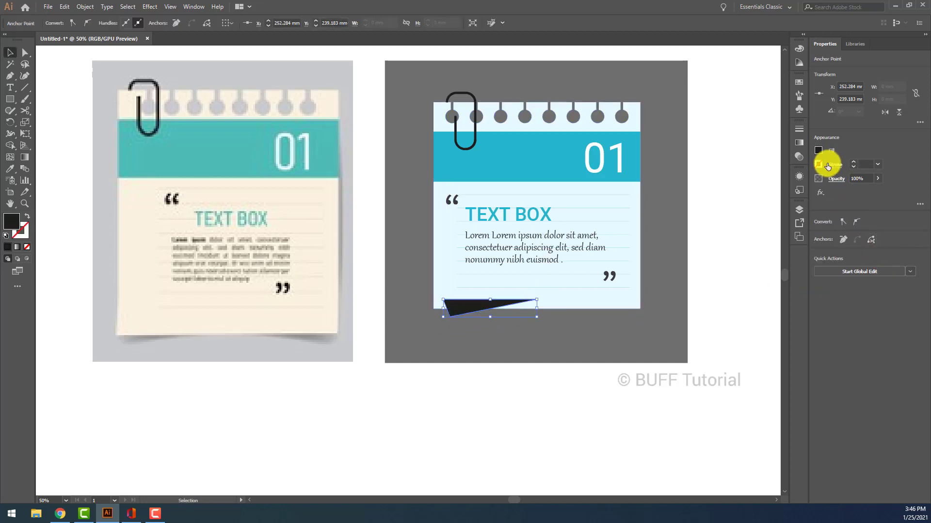
Apply a Gaussian Blur with a 60-pixel radius to the black triangle
left_click(150, 7)
mouse_move(187, 171)
left_click(277, 171)
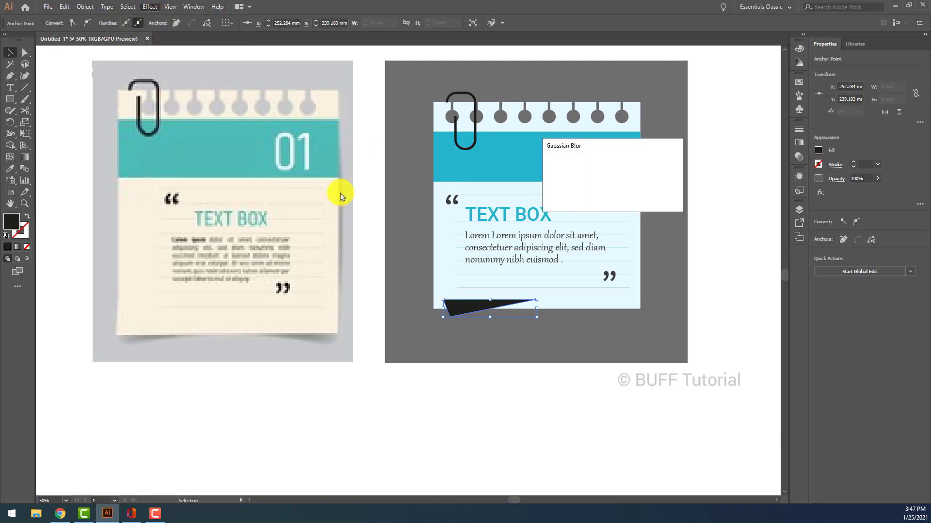
left_click(568, 193)
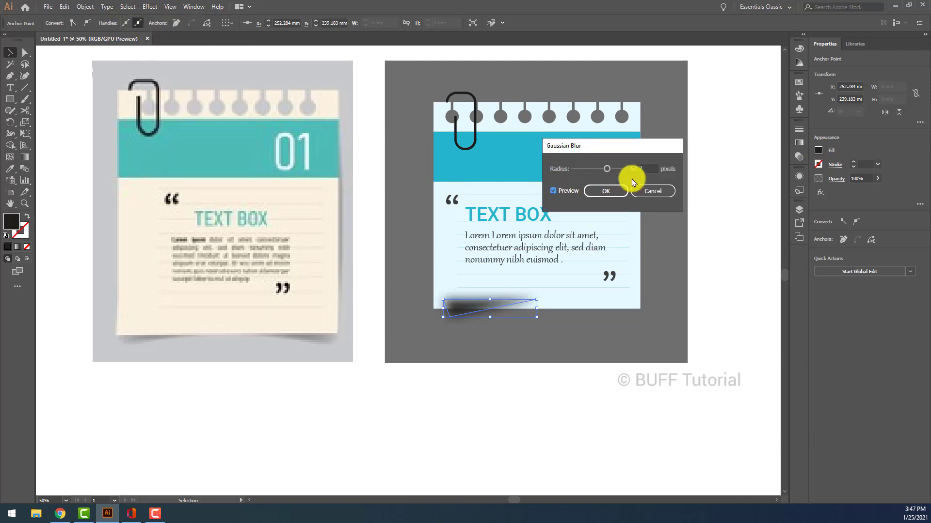
left_click(649, 167)
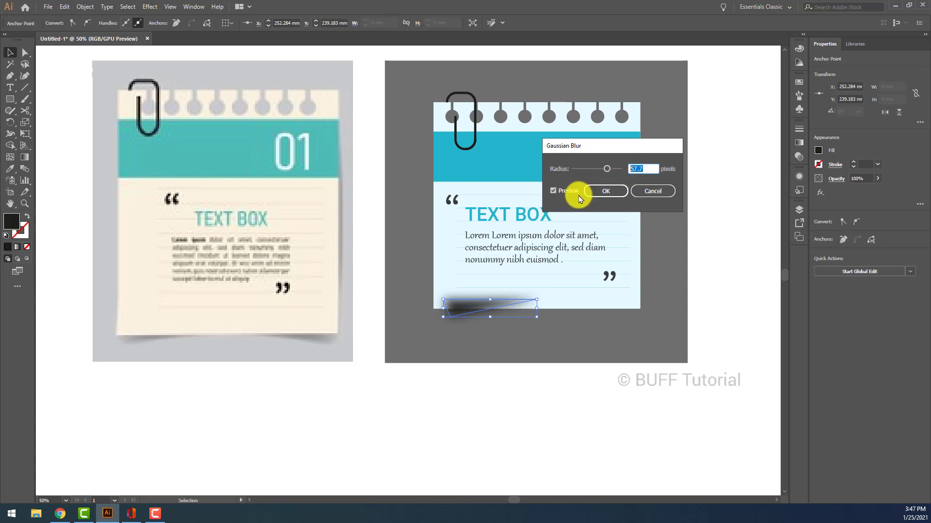
left_click(605, 191)
Send the blurred triangle behind the notepaper sheet as its lower-left shadow
key("a")
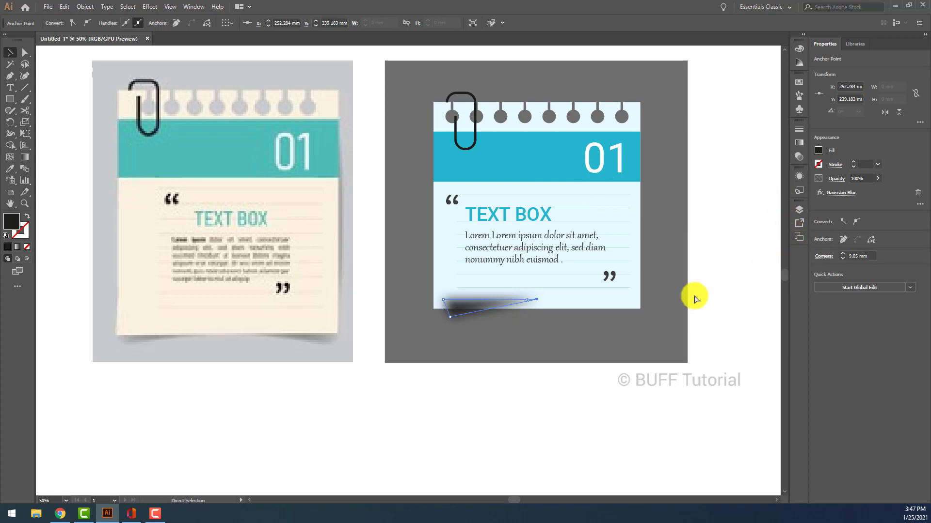
key("ctrl+shift+bracketleft")
key("v")
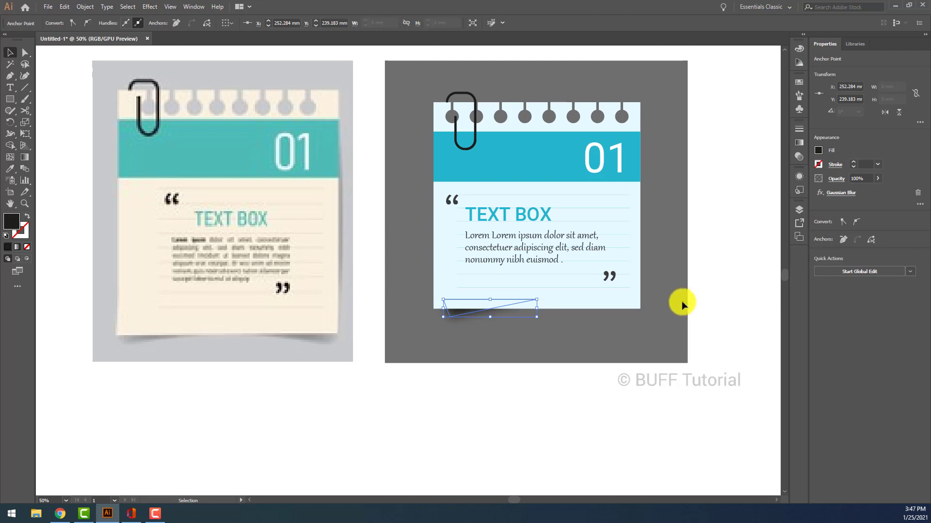
Try lighter grey swatches on the blurred shadow and set its fill to the C=0 M=0 Y=0 K=80 grey
left_click(819, 154)
left_click(748, 216)
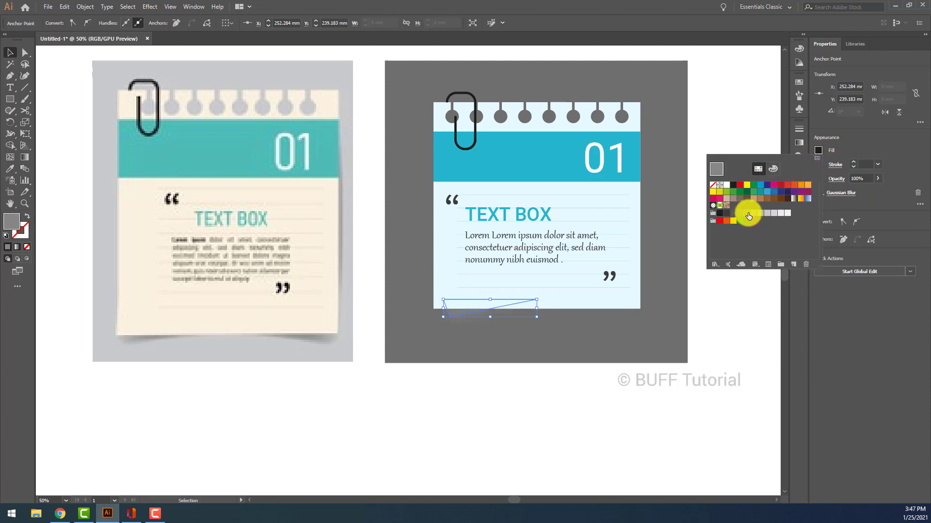
left_click(753, 214)
left_click(732, 215)
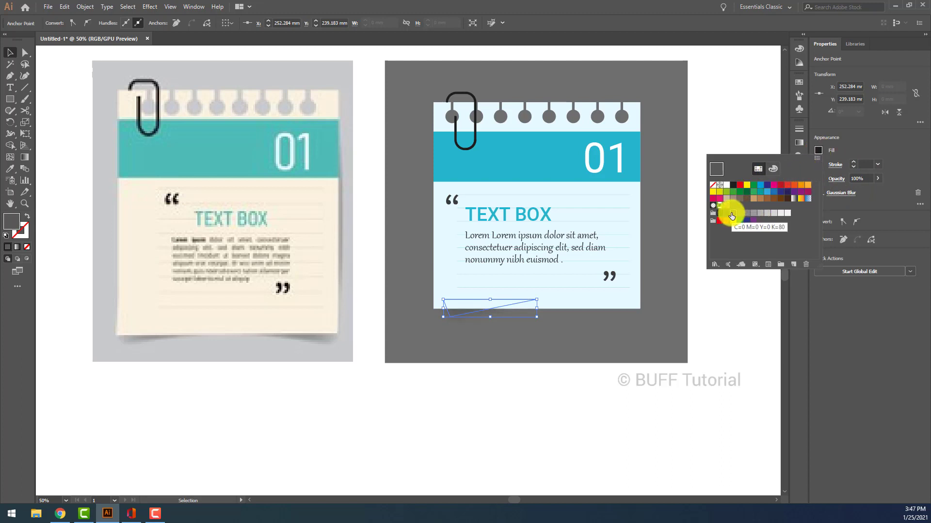
Reshape the lower-left shadow triangle by shifting its anchor points so it extends further out beneath the sheet's corner
left_click(565, 442)
left_click(565, 442)
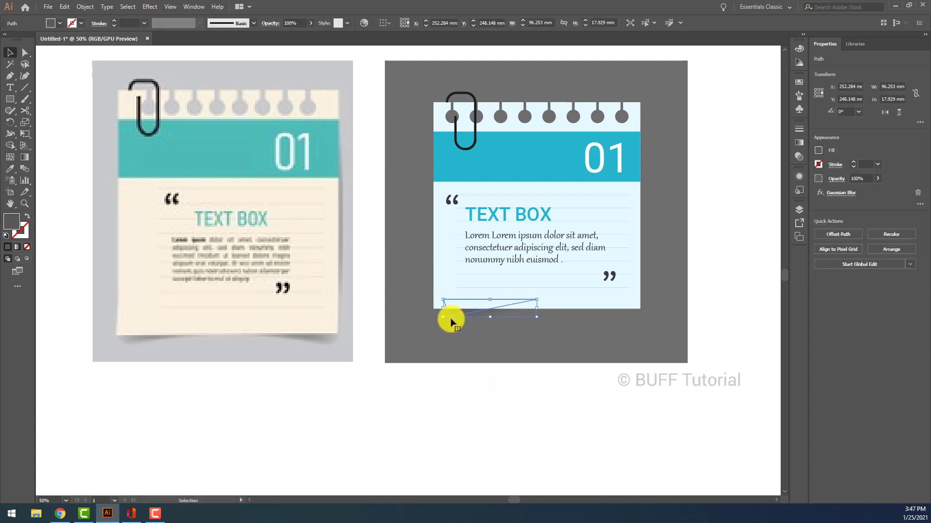
key("a")
left_click_drag(449, 318, 443, 321)
left_click_drag(536, 301, 537, 304)
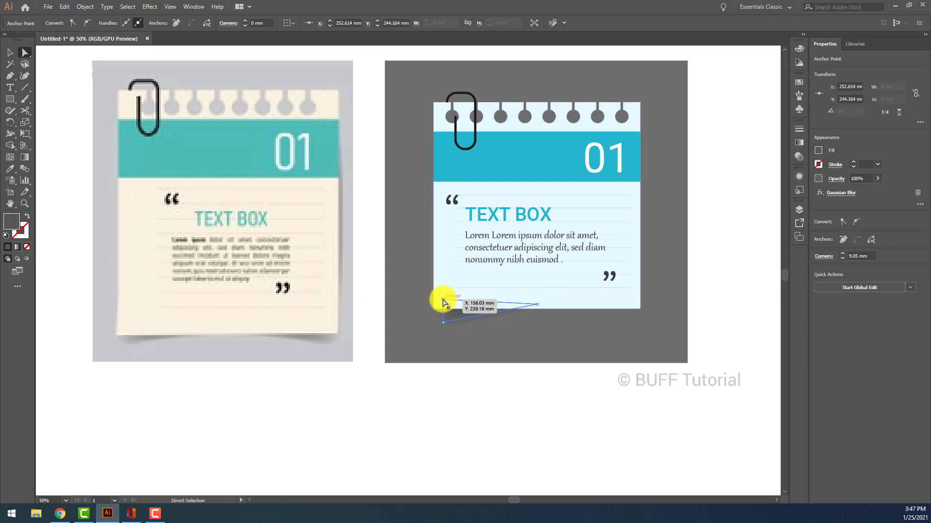
left_click_drag(442, 300, 439, 301)
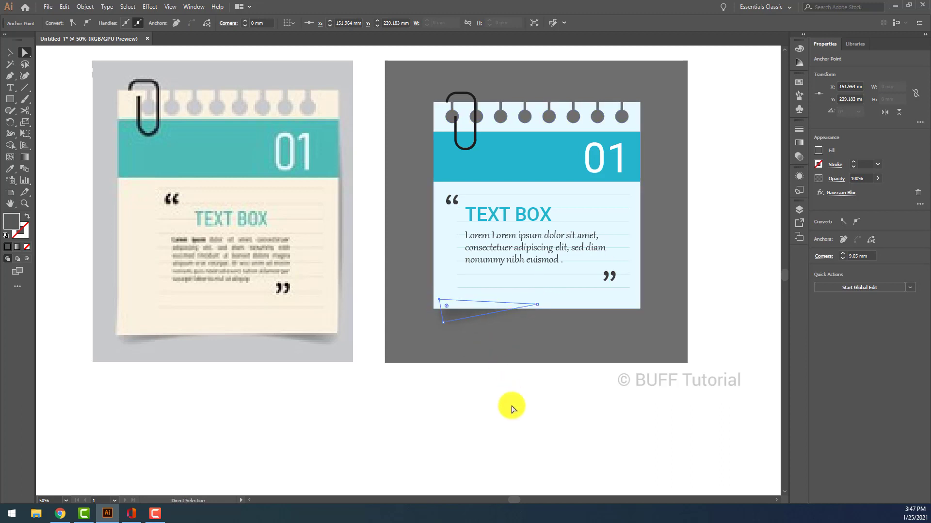
key("v")
left_click(514, 418)
Create a copy of the lower-left shadow mirrored horizontally about its right edge, and place it behind the sheet's lower-right corner
left_click(453, 321)
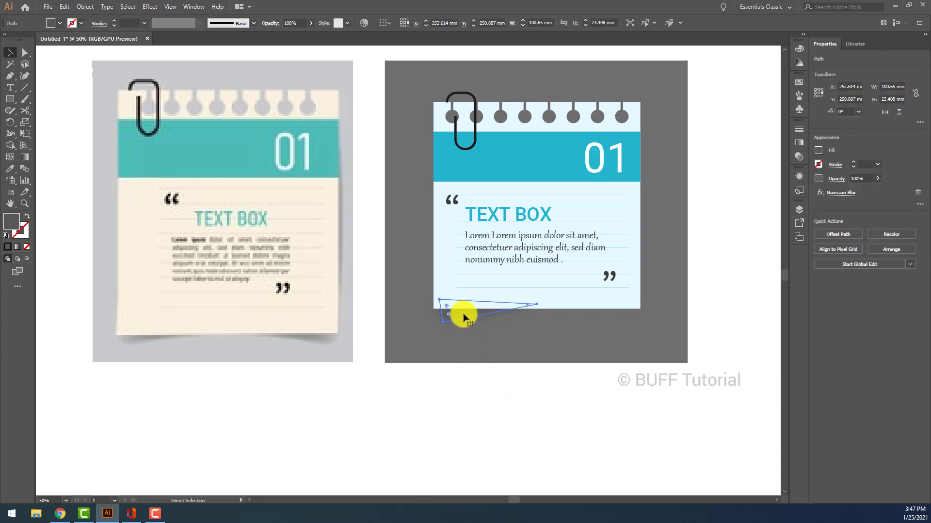
key("ctrl+shift+]")
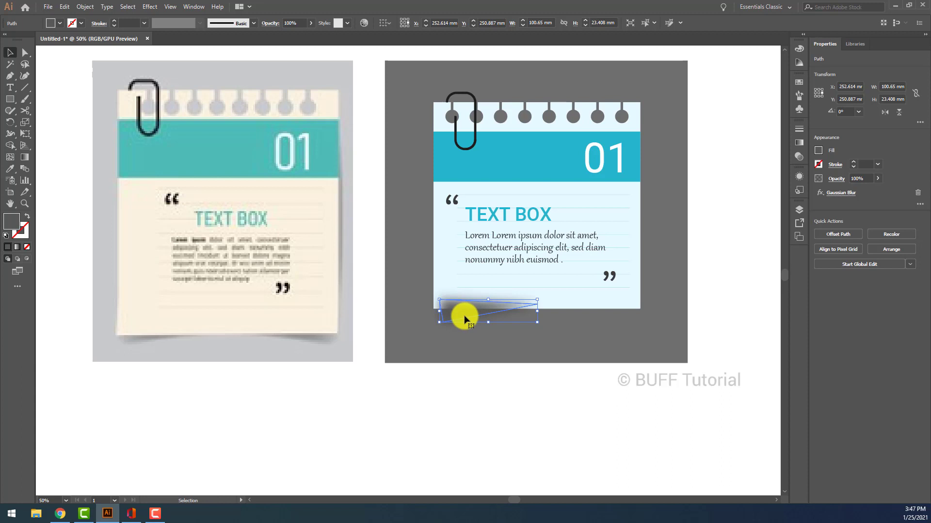
left_click(822, 95)
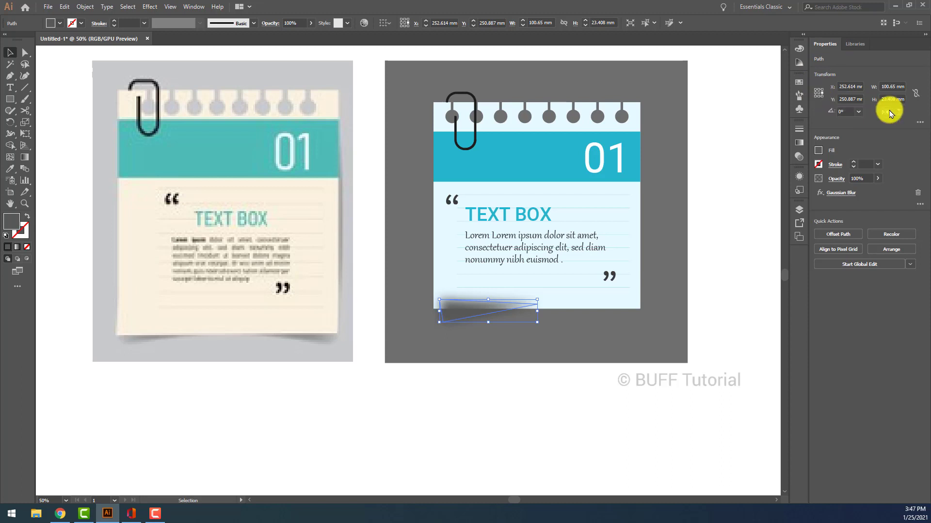
left_click(884, 112)
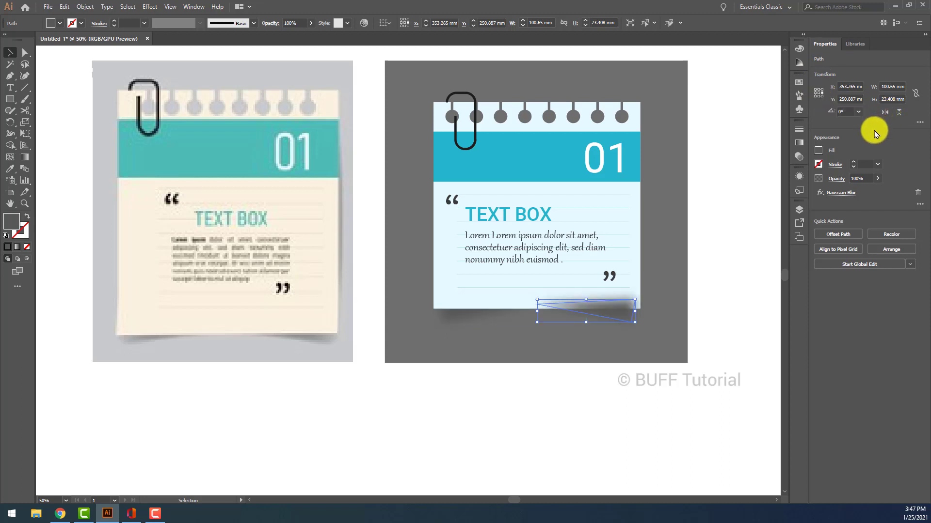
key("a")
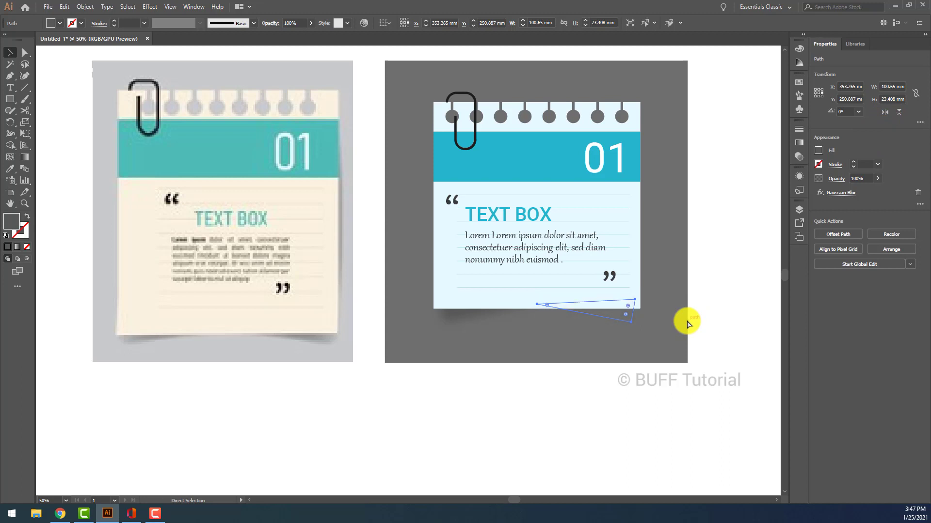
left_click(626, 319)
key("v")
left_click(708, 335)
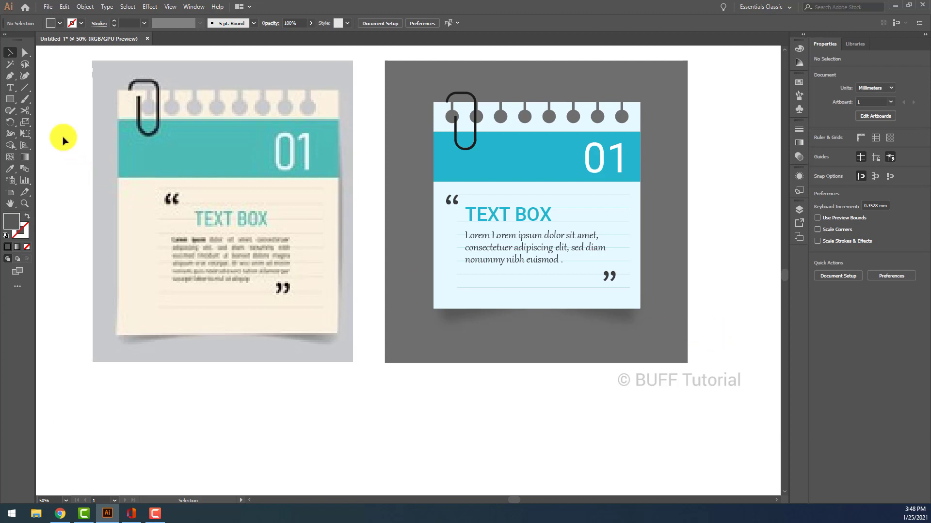
Draw a narrow ellipse about 9 by 140 mm over the sheet's right edge and turn it into a Gaussian-blurred shadow behind the sheet
left_click_drag(10, 99, 53, 122)
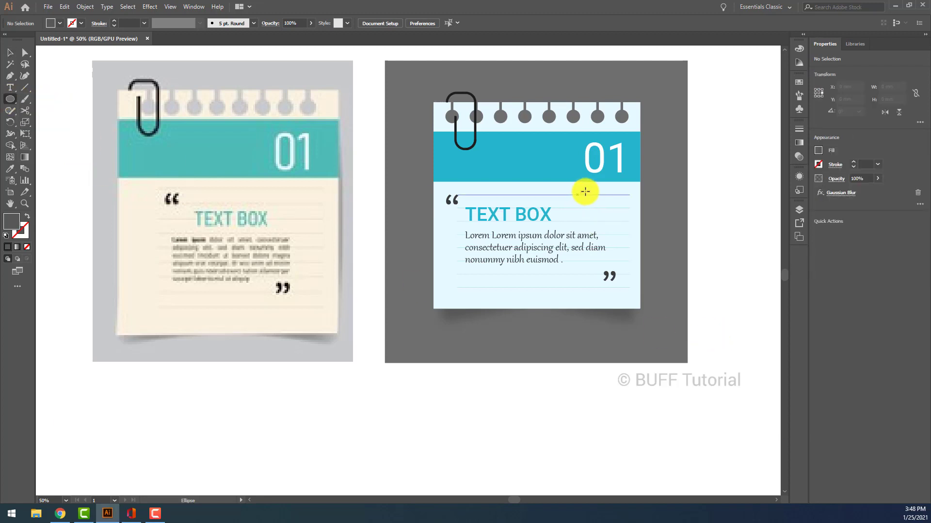
left_click_drag(636, 154, 646, 291)
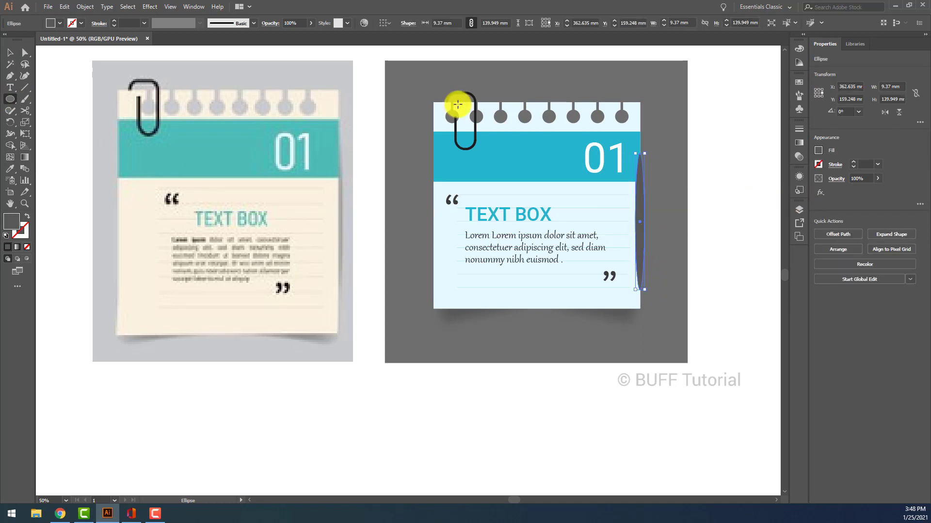
left_click(149, 6)
left_click(161, 19)
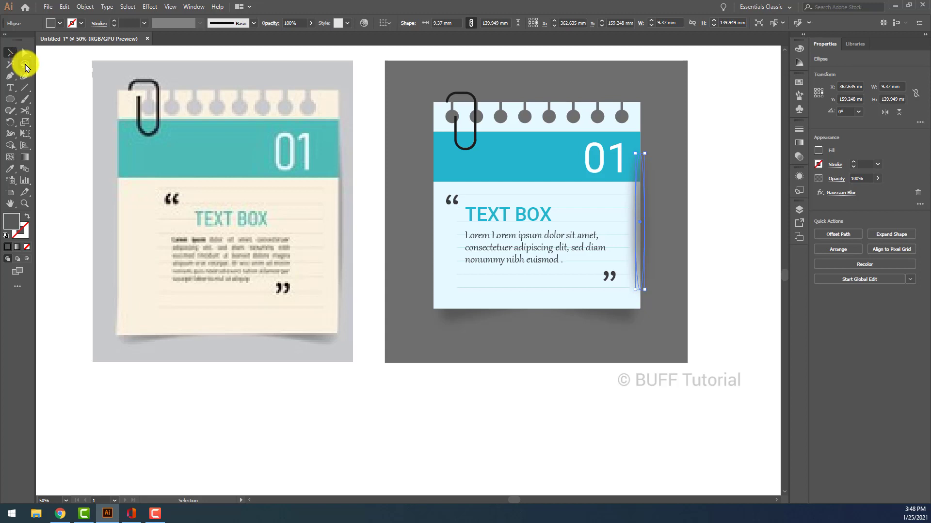
left_click(742, 206)
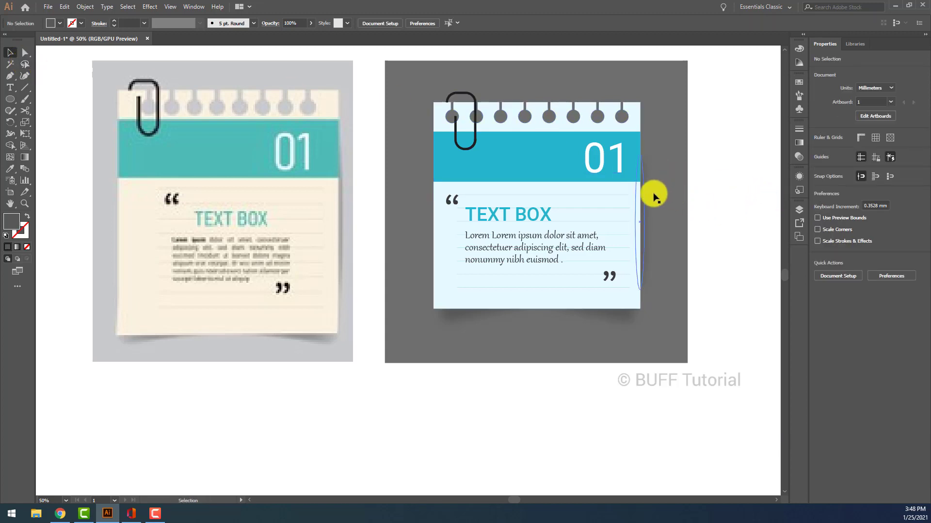
Set the right-edge shadow's opacity to 86% and restore the default fill and stroke colours
left_click(648, 209)
left_click(877, 179)
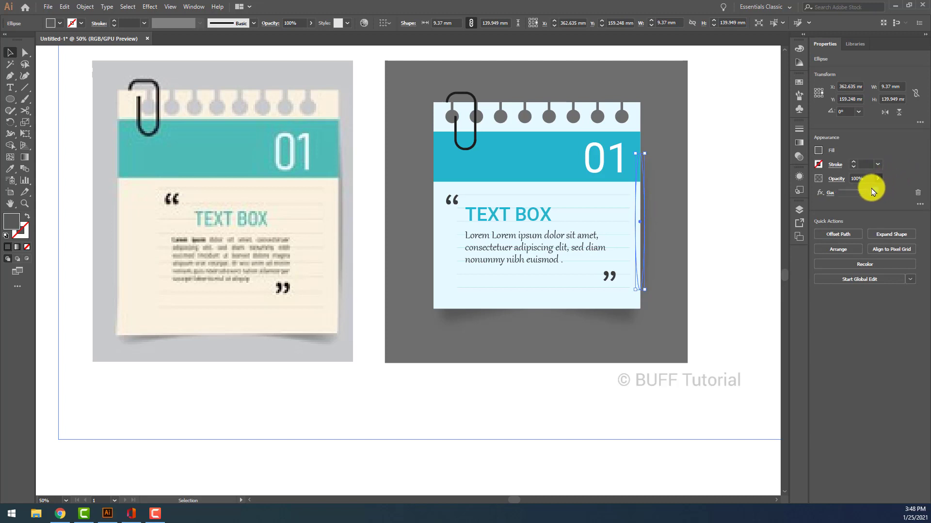
left_click_drag(874, 189, 813, 191)
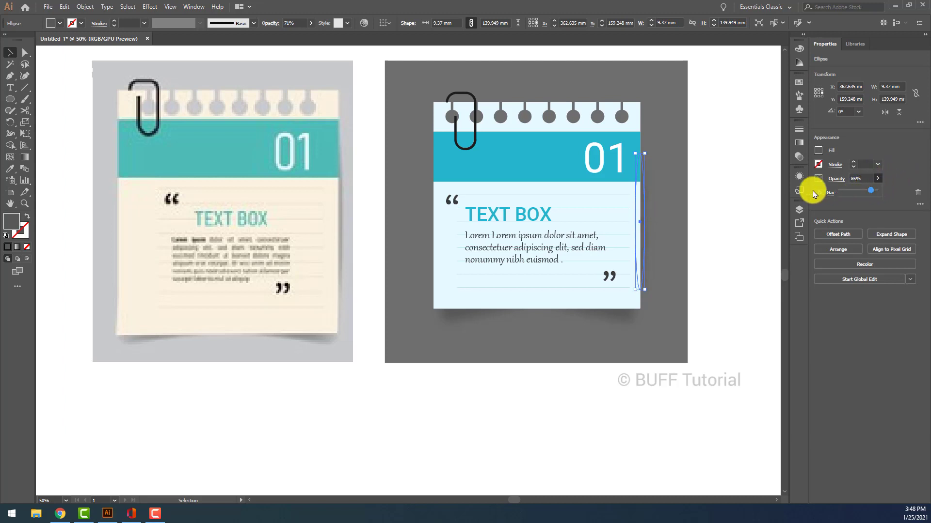
left_click(731, 187)
key("d")
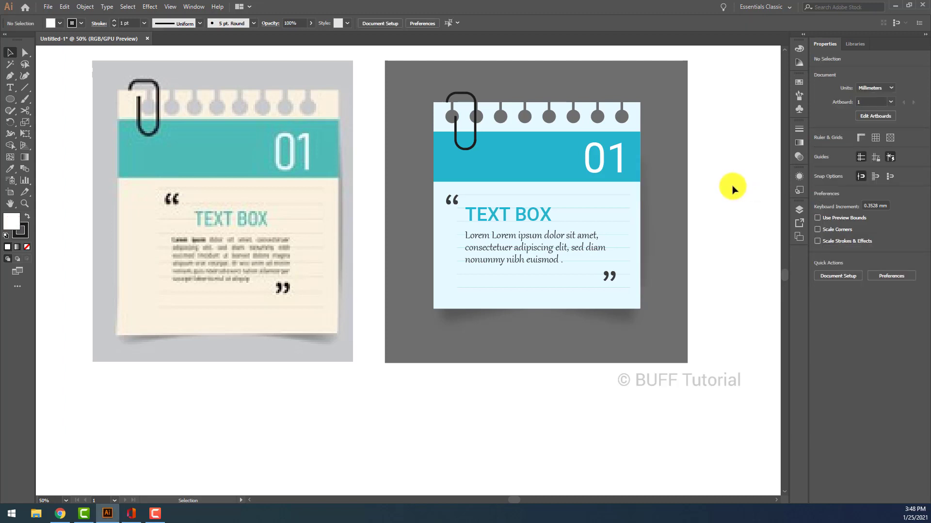
Examine the finished text box beside the reference in full screen mode, enlarged to fill the view
scroll(724, 189, "down", 2)
left_click_drag(737, 171, 586, 173)
left_click_drag(616, 88, 404, 286)
left_click(692, 170)
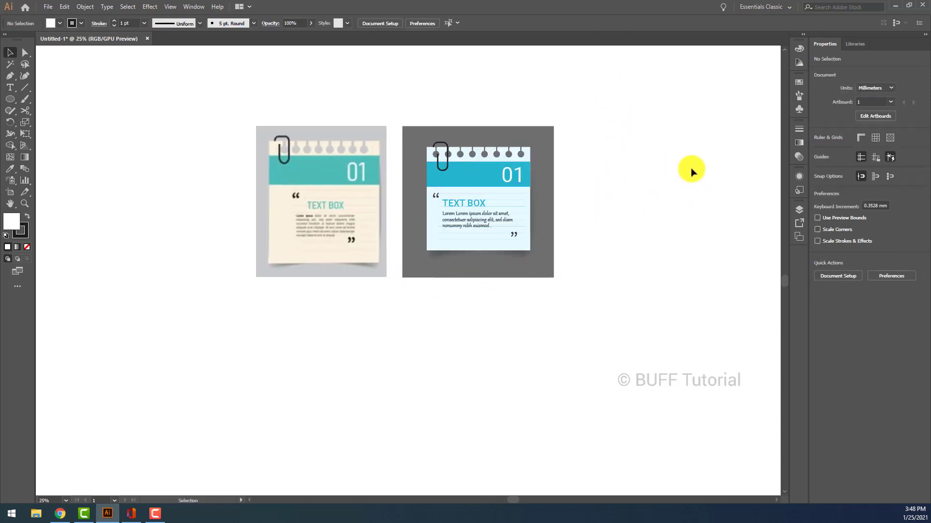
key("f")
key("f")
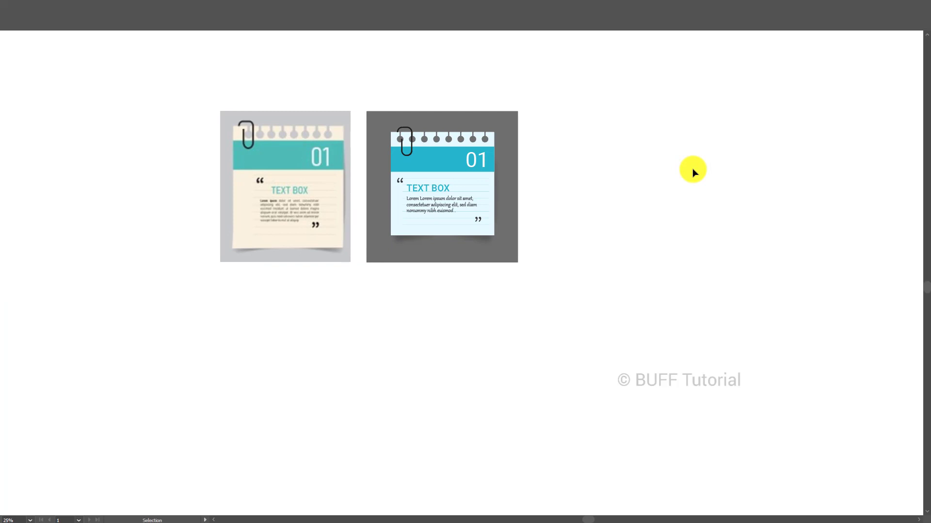
key("a")
key("ctrl+0")
key("v")
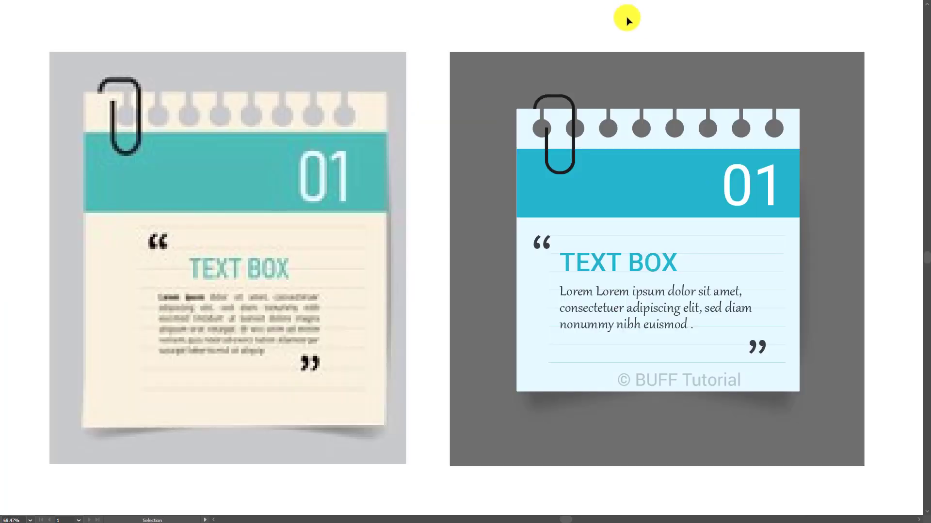